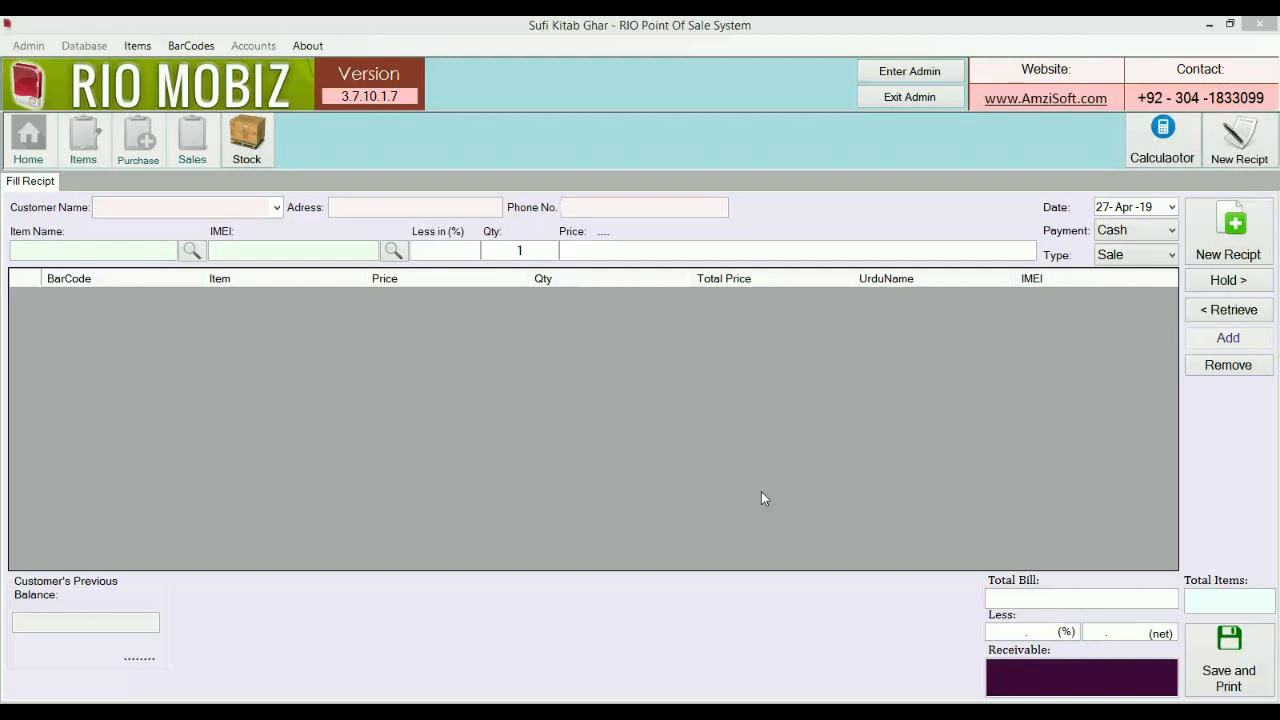
- Enter admin mode by submitting the system access password
click(927, 76)
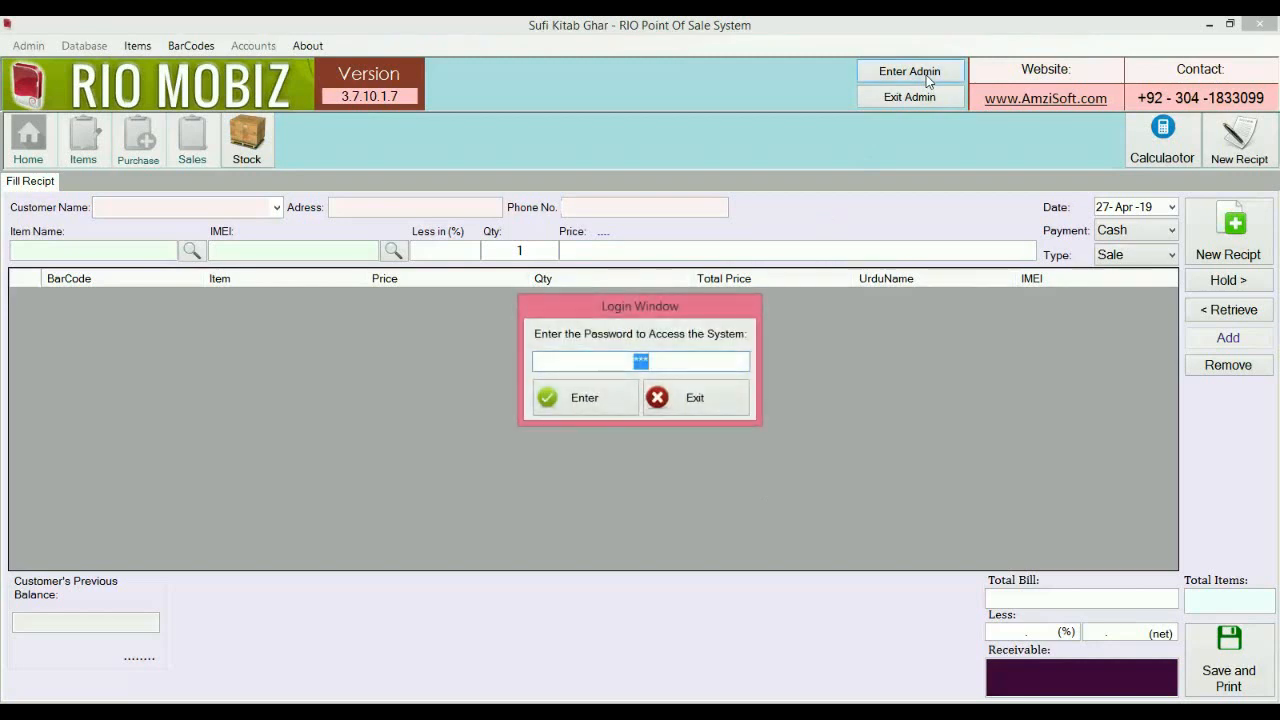
key(Return)
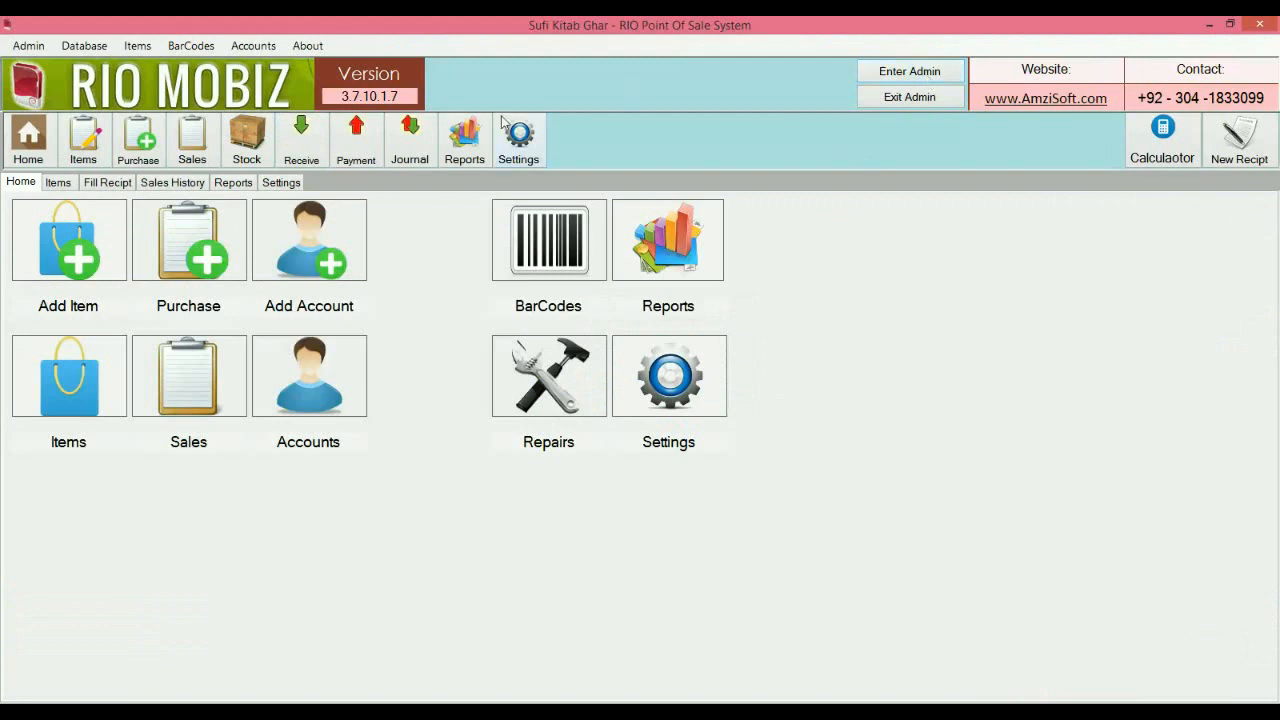
- Start a new item named Galaxy Note 9 with category Android Flagship and manufacturer Samsung
click(90, 239)
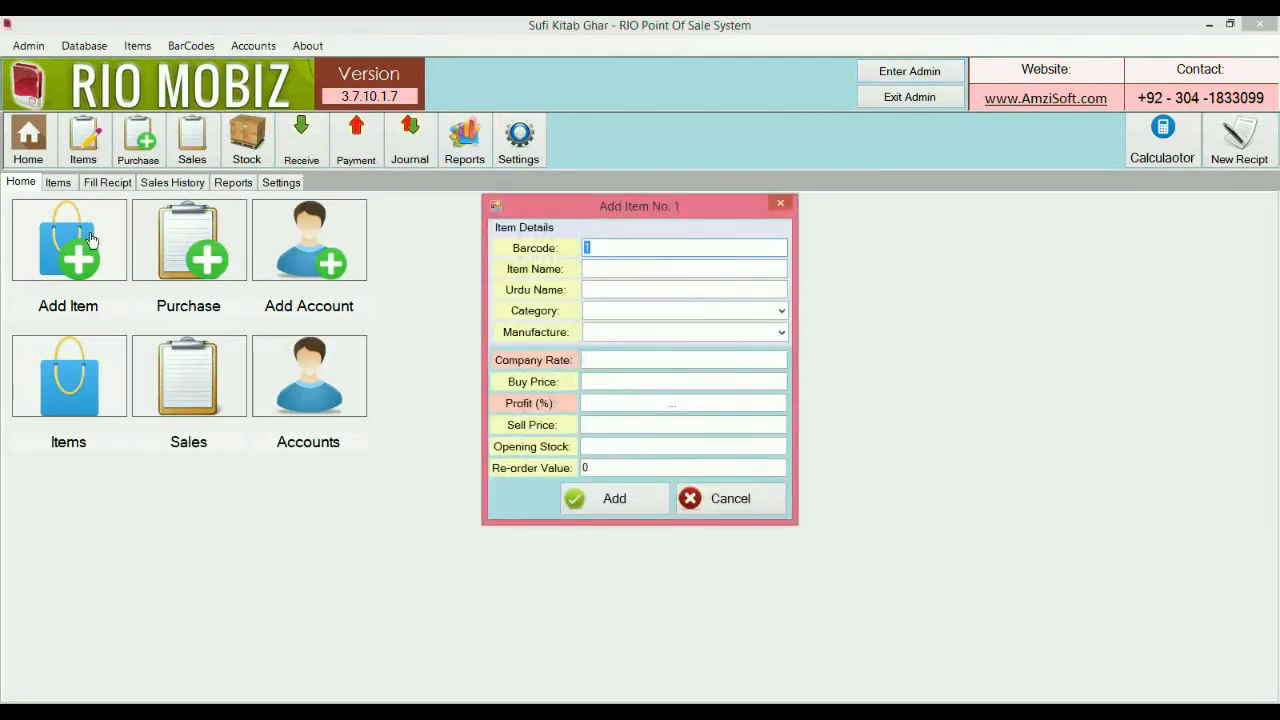
click(593, 264)
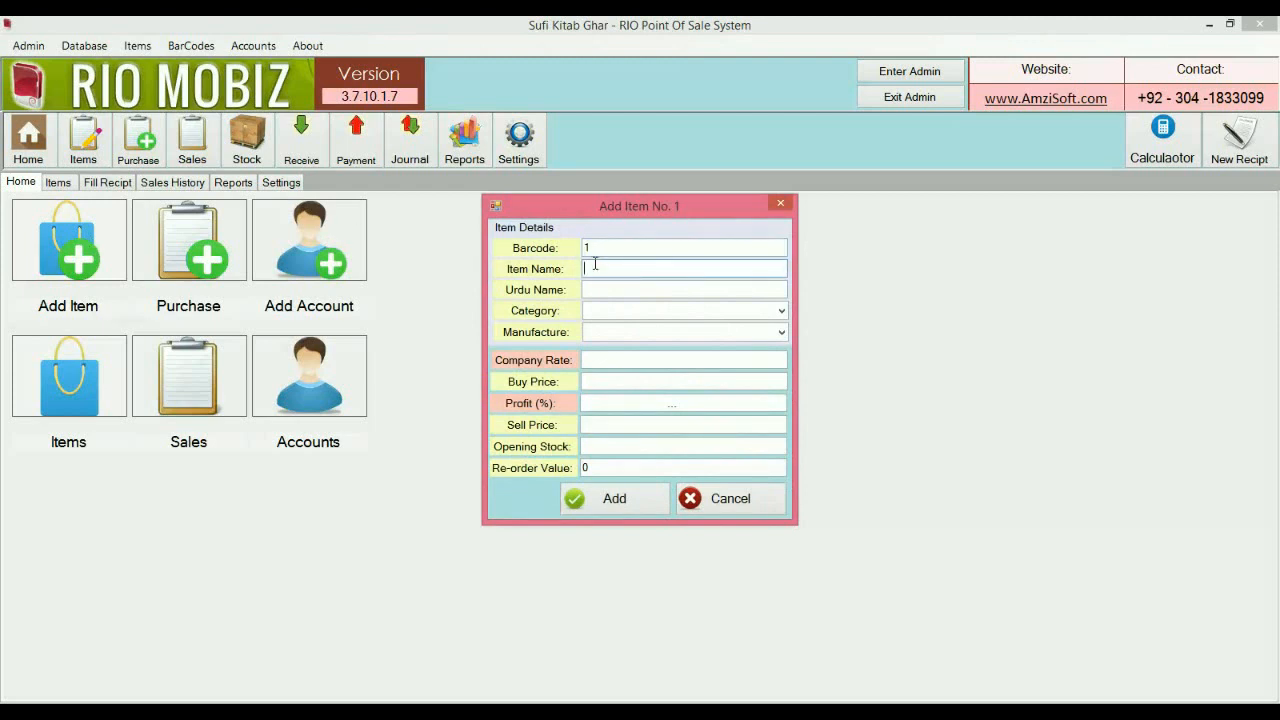
text(Galaxy Note 9)
click(720, 291)
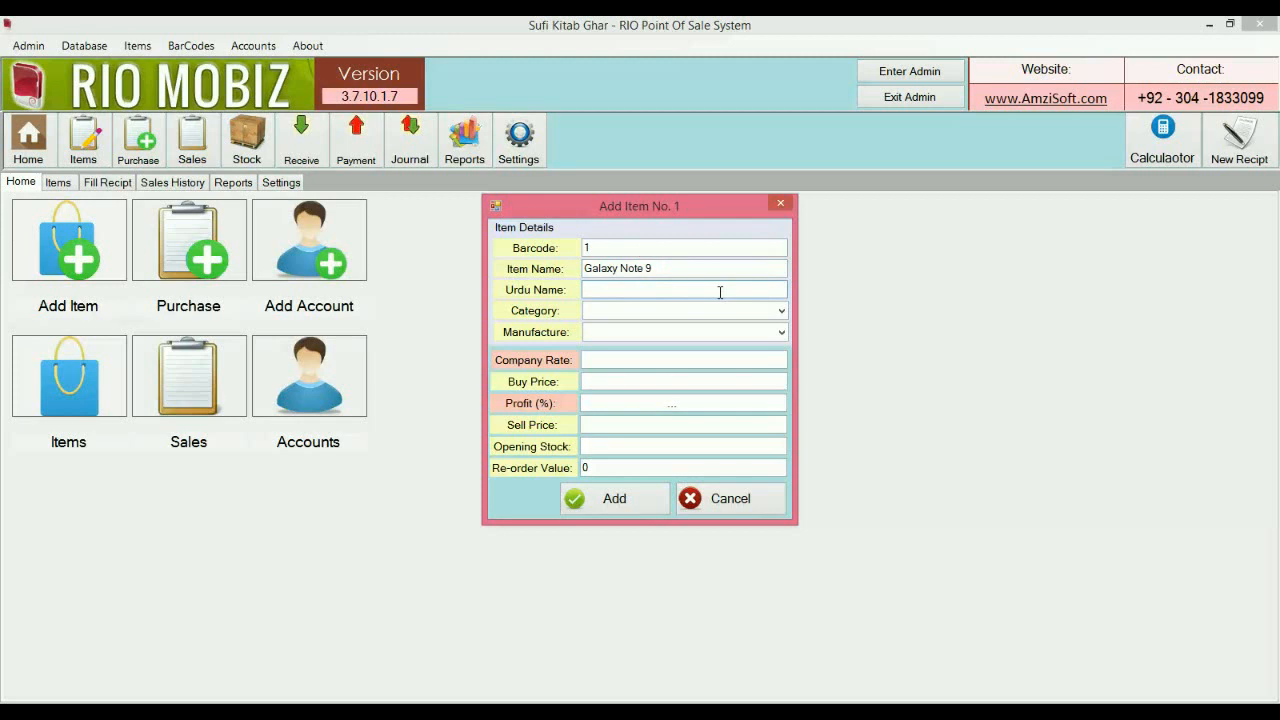
click(704, 310)
text(Androi)
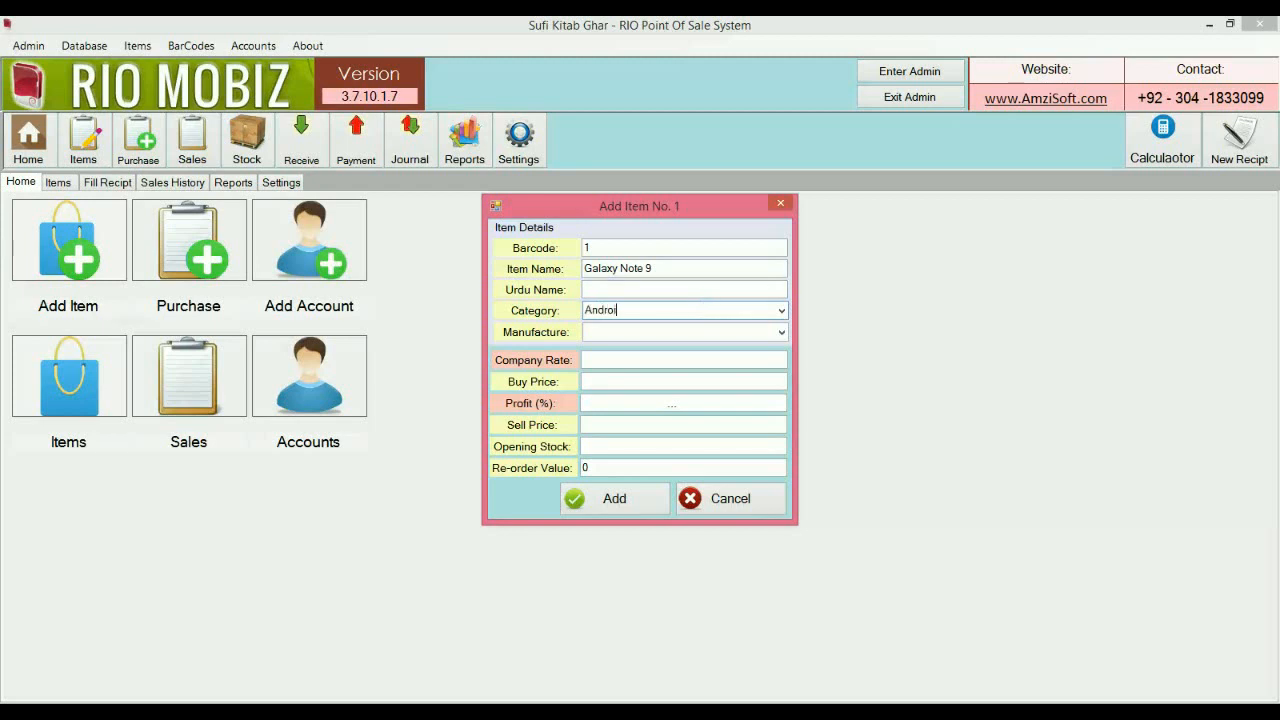
text(d Flagship)
key(Tab)
text(Samsung)
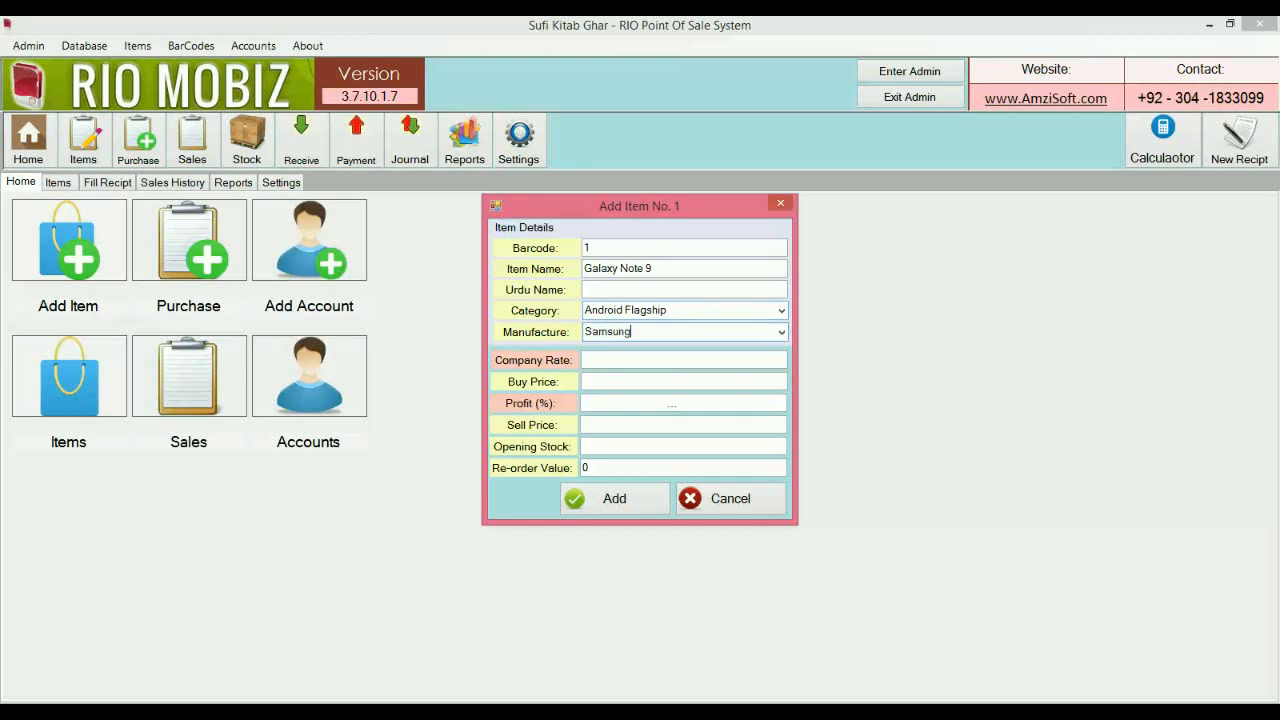
- Set the Galaxy Note 9's company rate to 135000, buy price to 120000, sell price to 135000 and opening stock to 0, and add the item
key(Tab)
text(1)
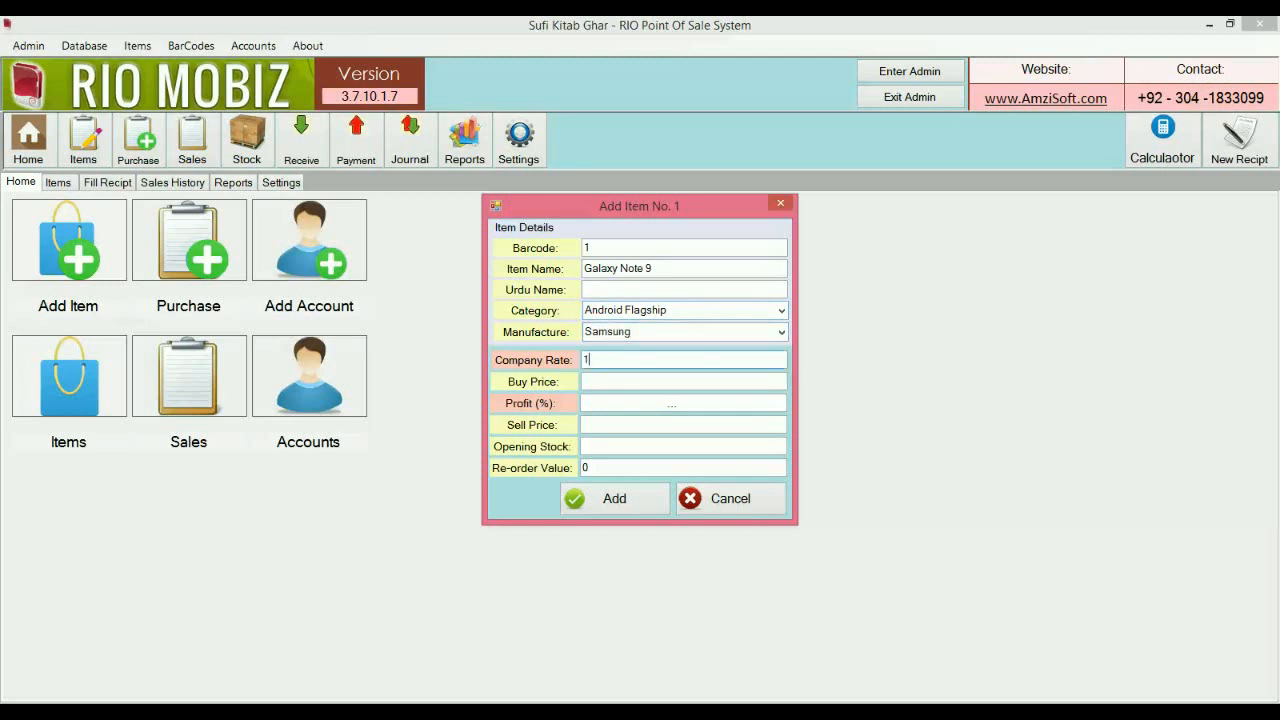
text(35000)
key(Tab)
text(120000)
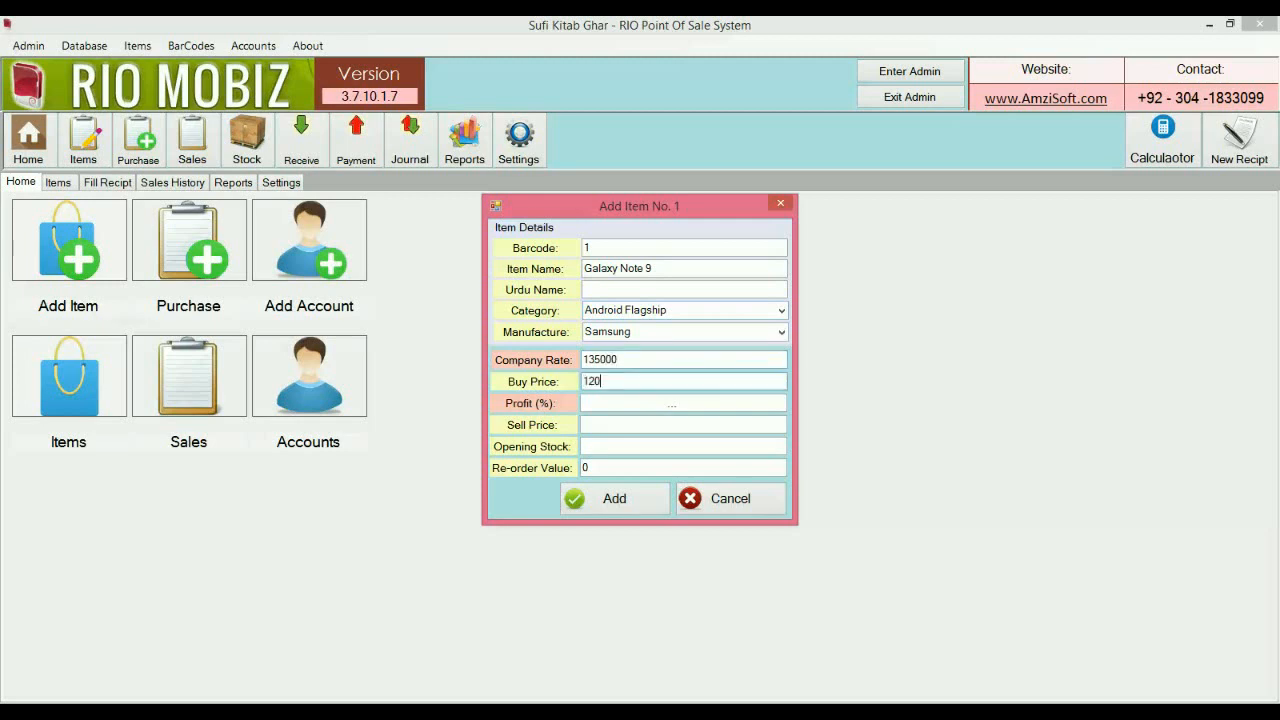
key(Tab)
key(Tab)
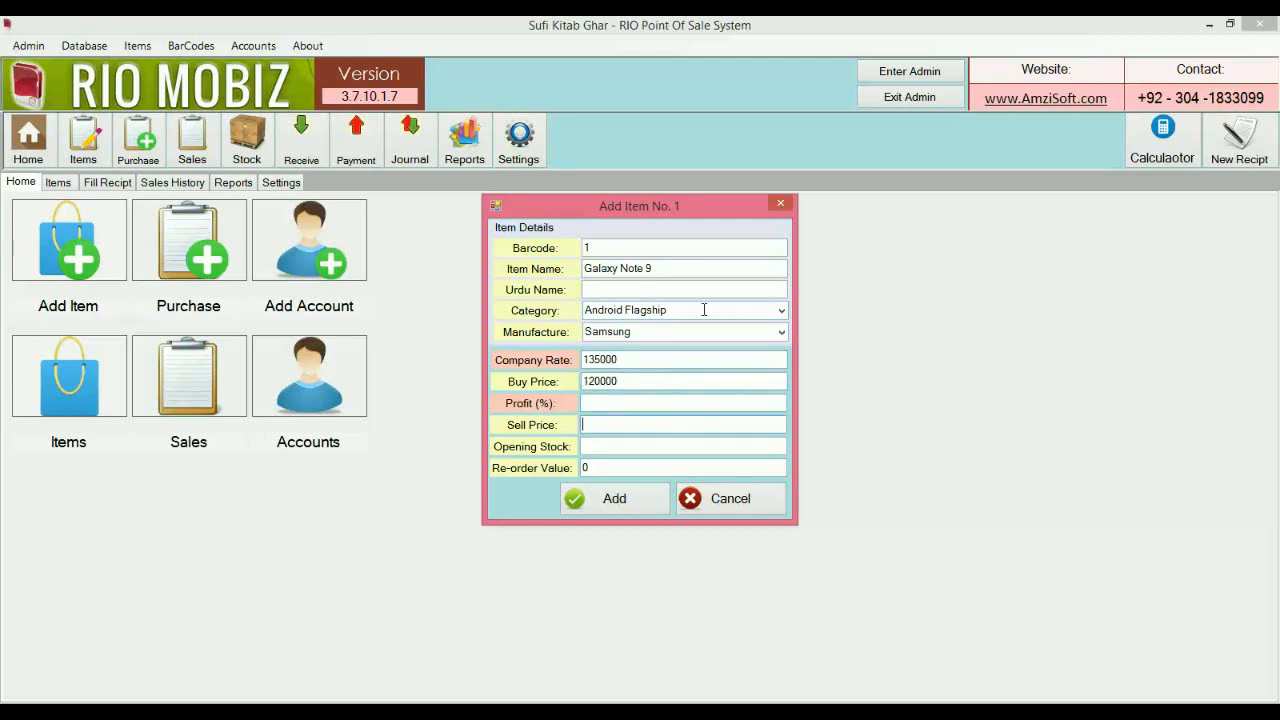
text(135000)
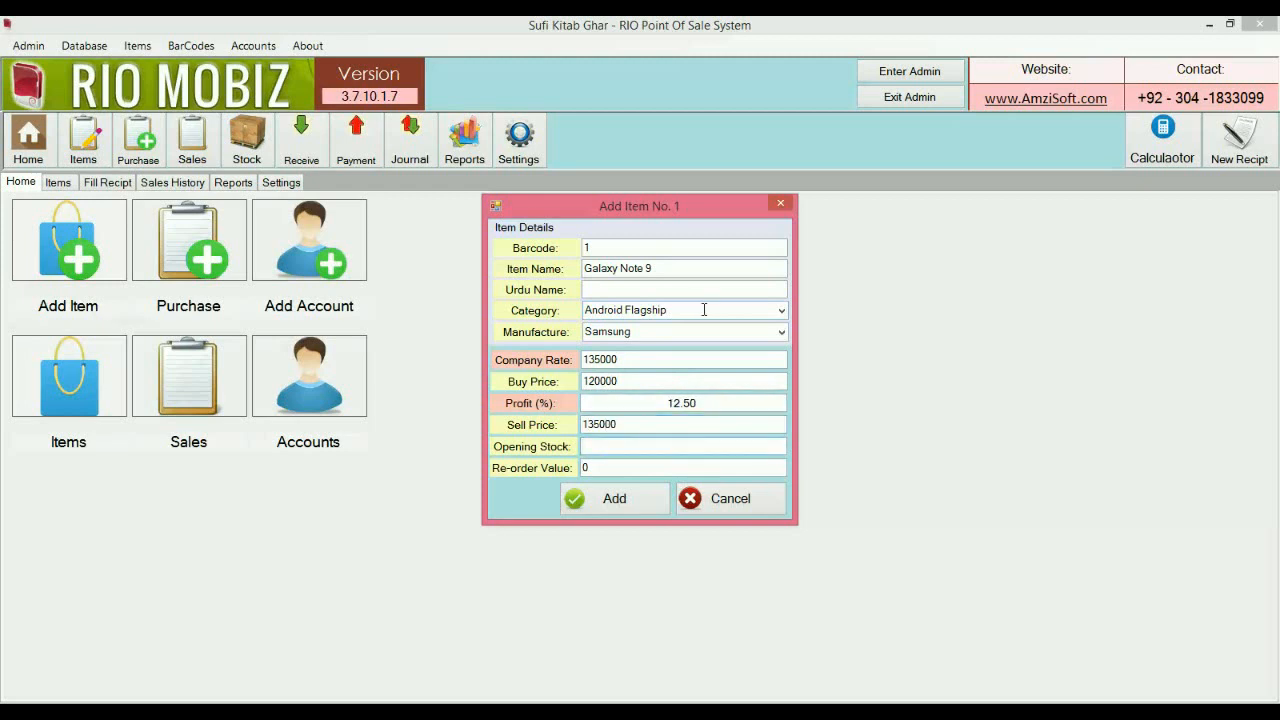
text(0)
click(615, 499)
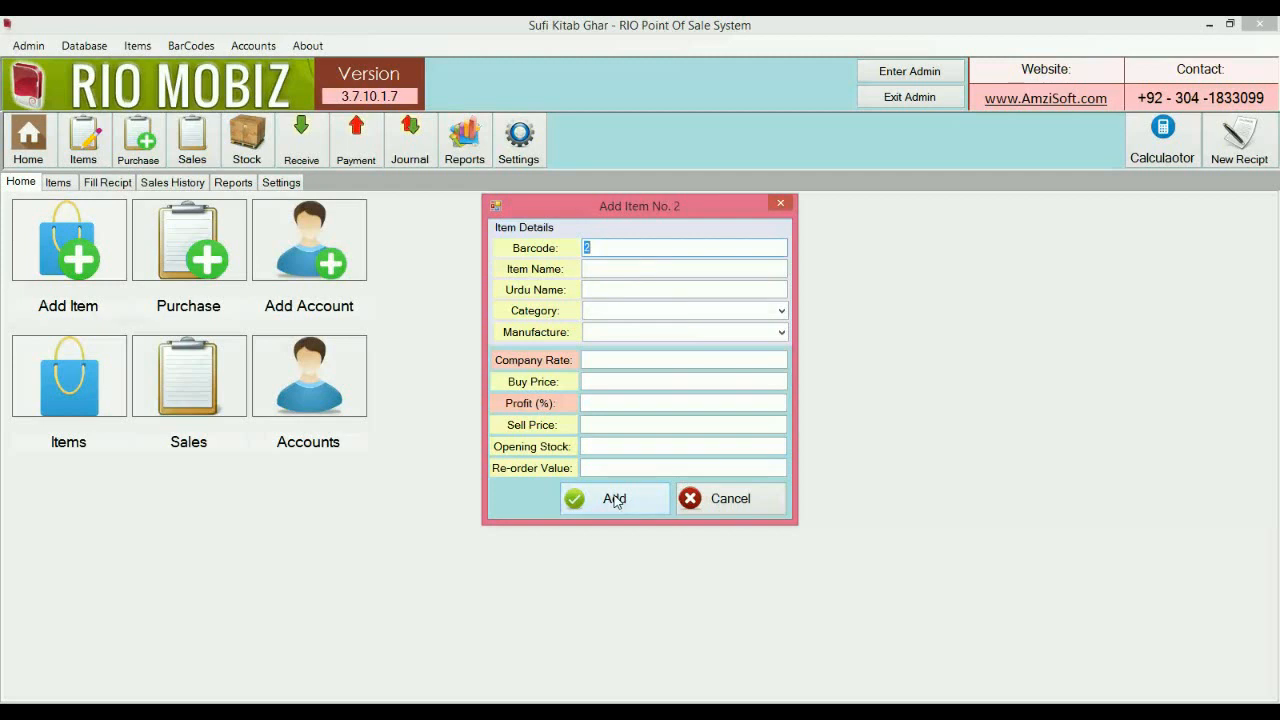
- Fill in the second item as Galaxy J8 with category Android Midrange and manufacturer Samsung
key(Tab)
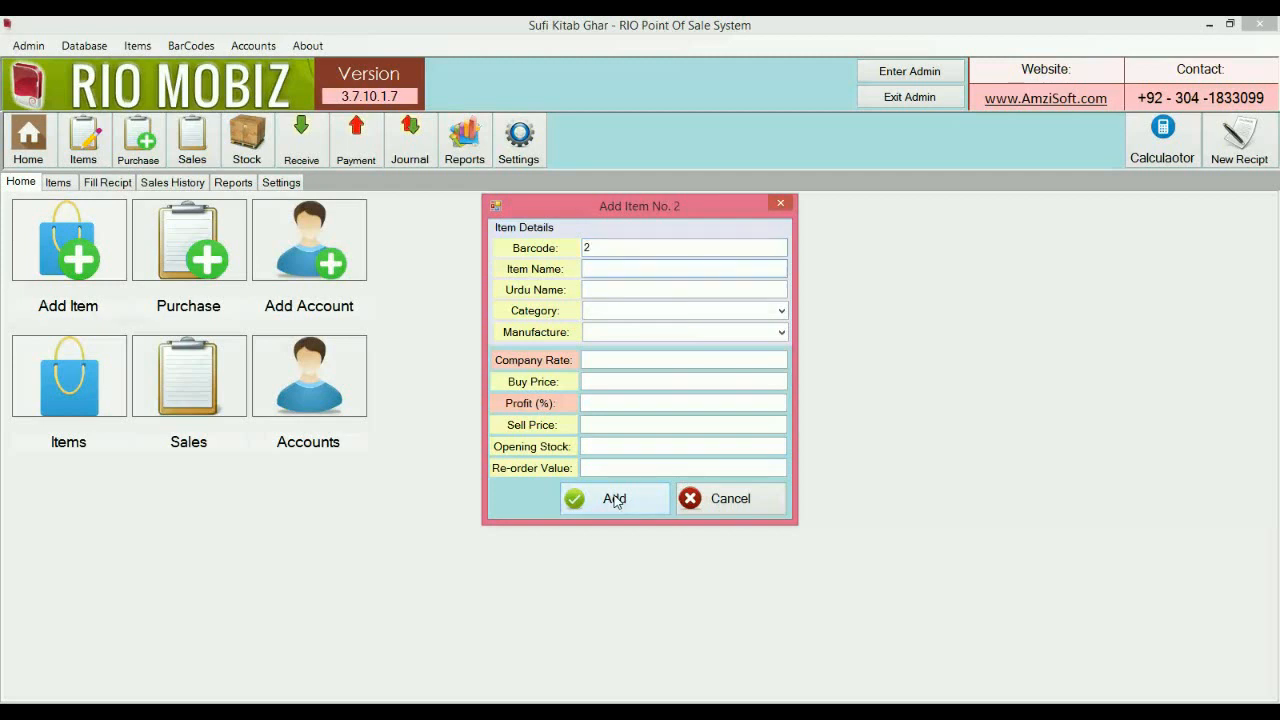
text(Galaxy J8)
key(Tab)
key(Tab)
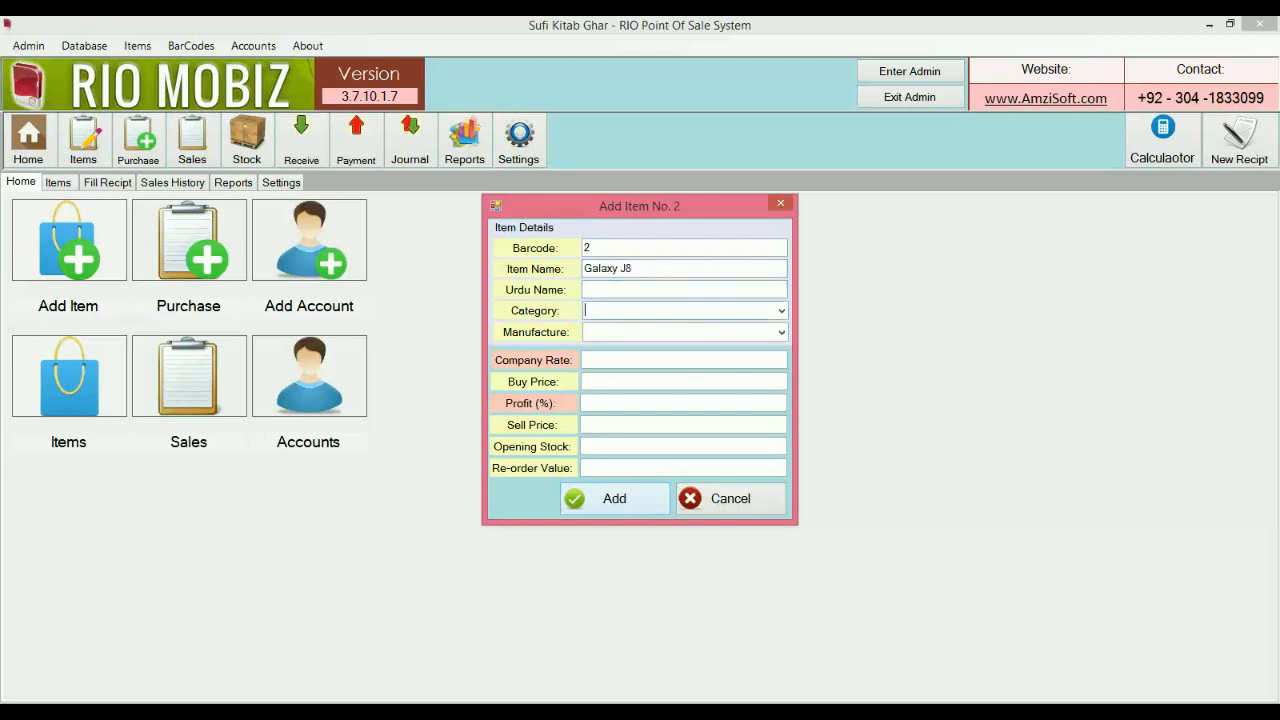
text(And)
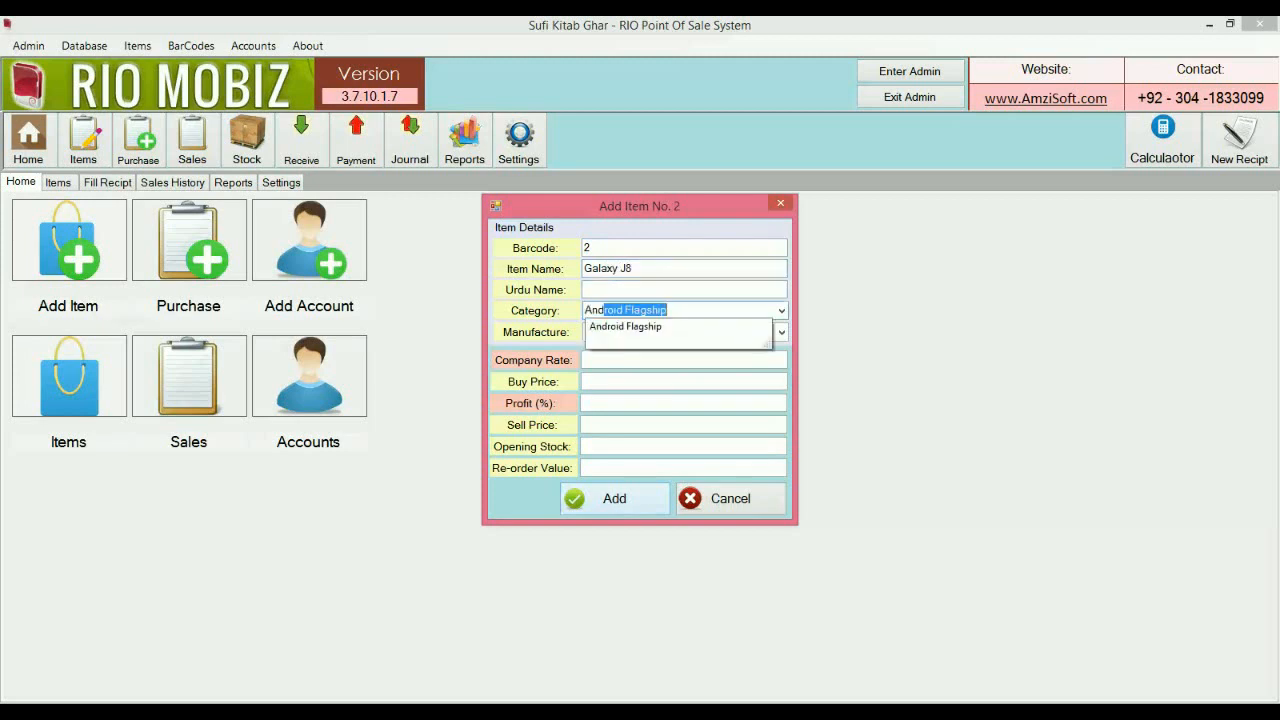
text(roid Mid)
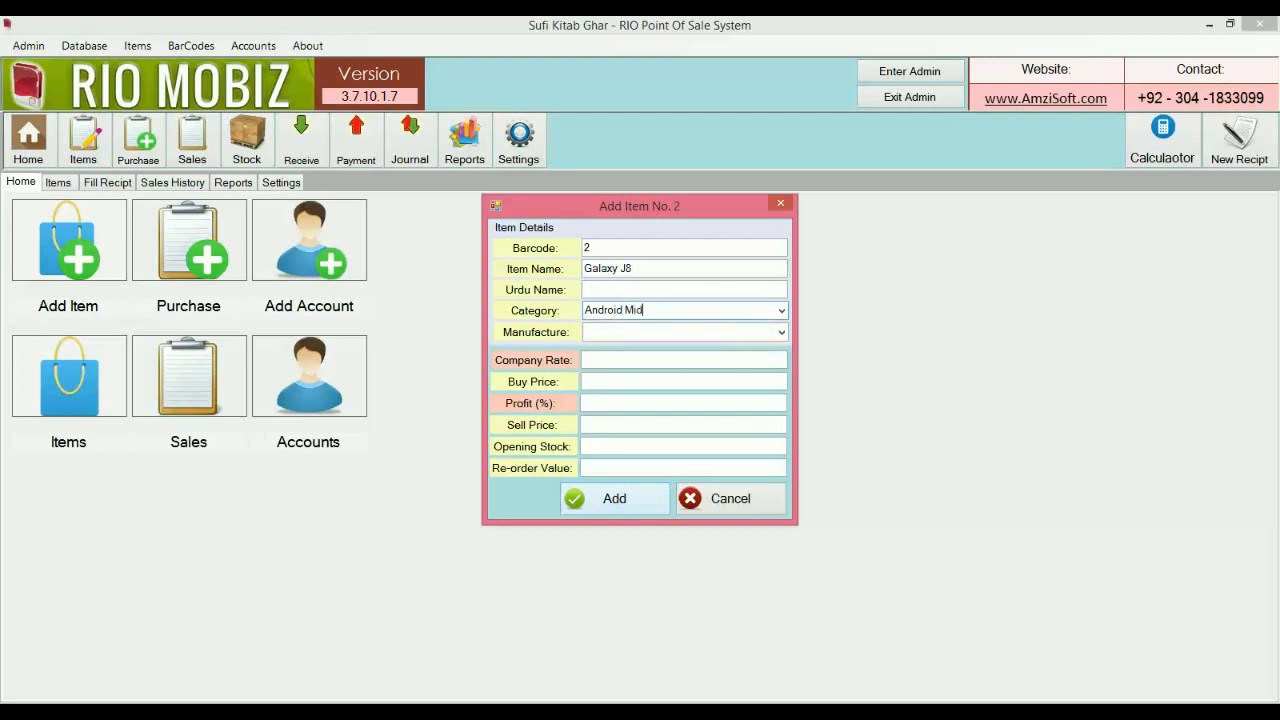
text(range)
key(Tab)
text(s)
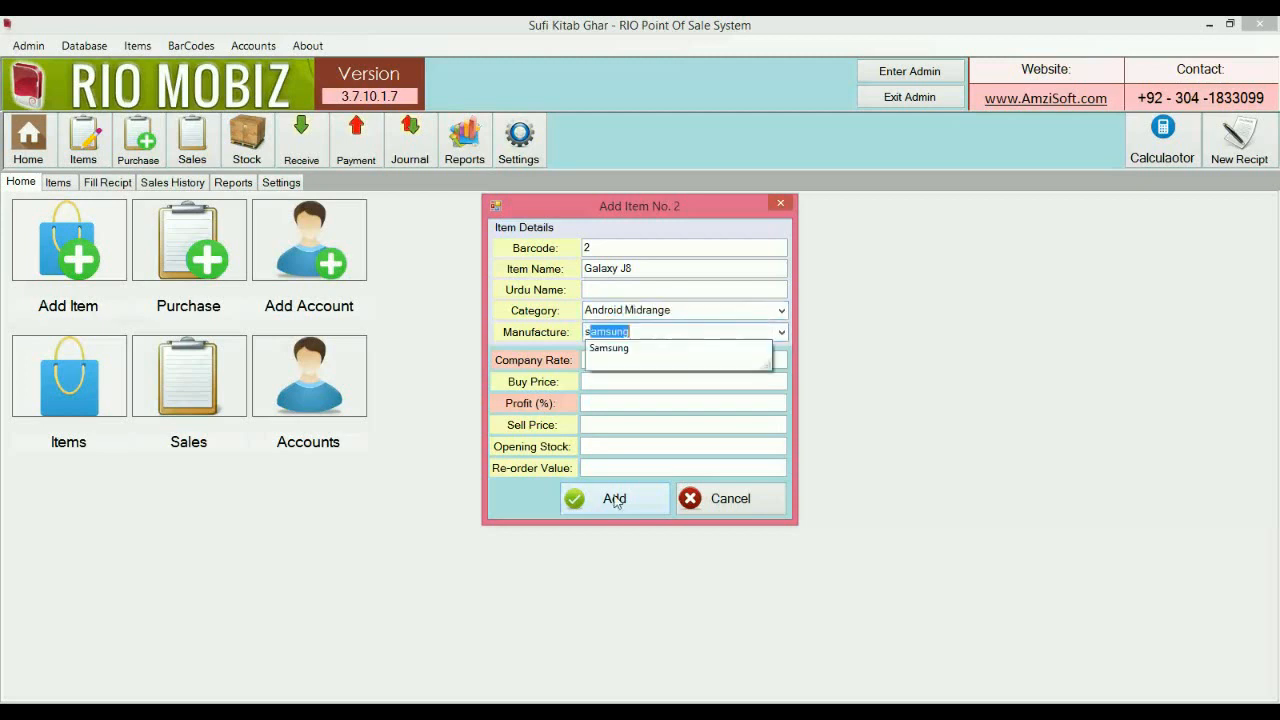
key(Down)
key(Tab)
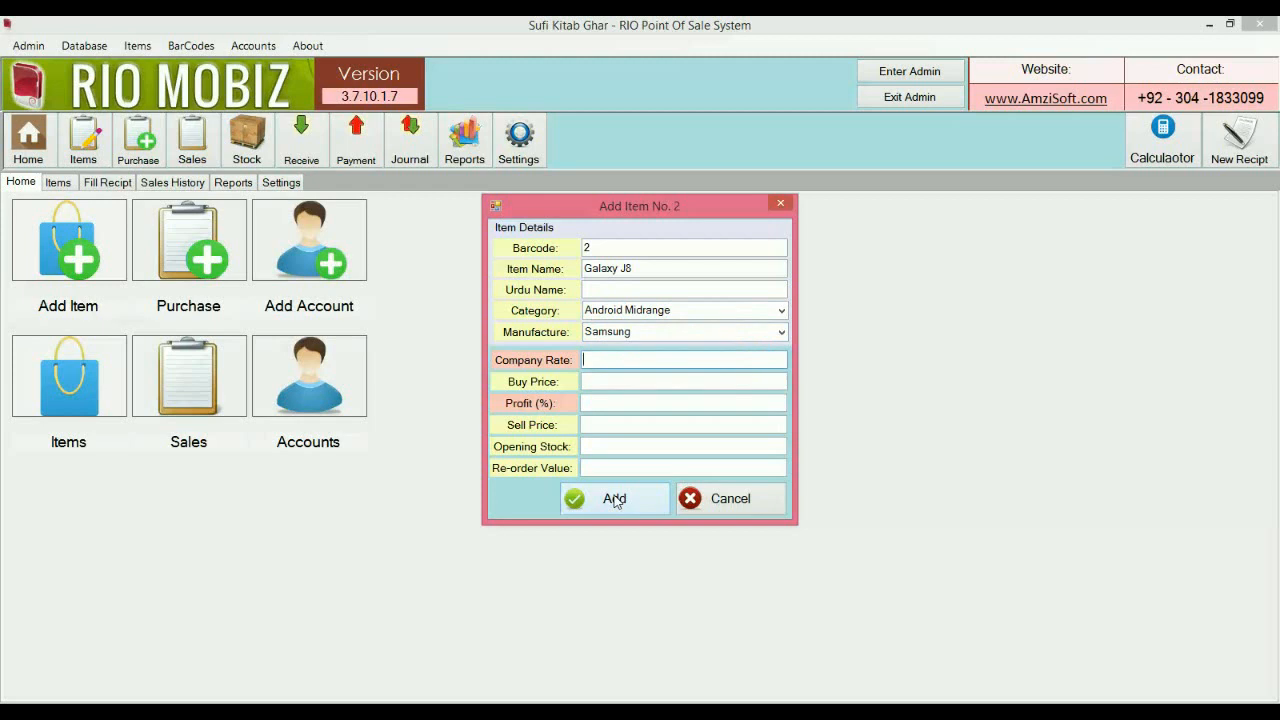
- Set the Galaxy J8's company rate to 75000, buy price to 65000 and sell price to 75000
text(7500065000)
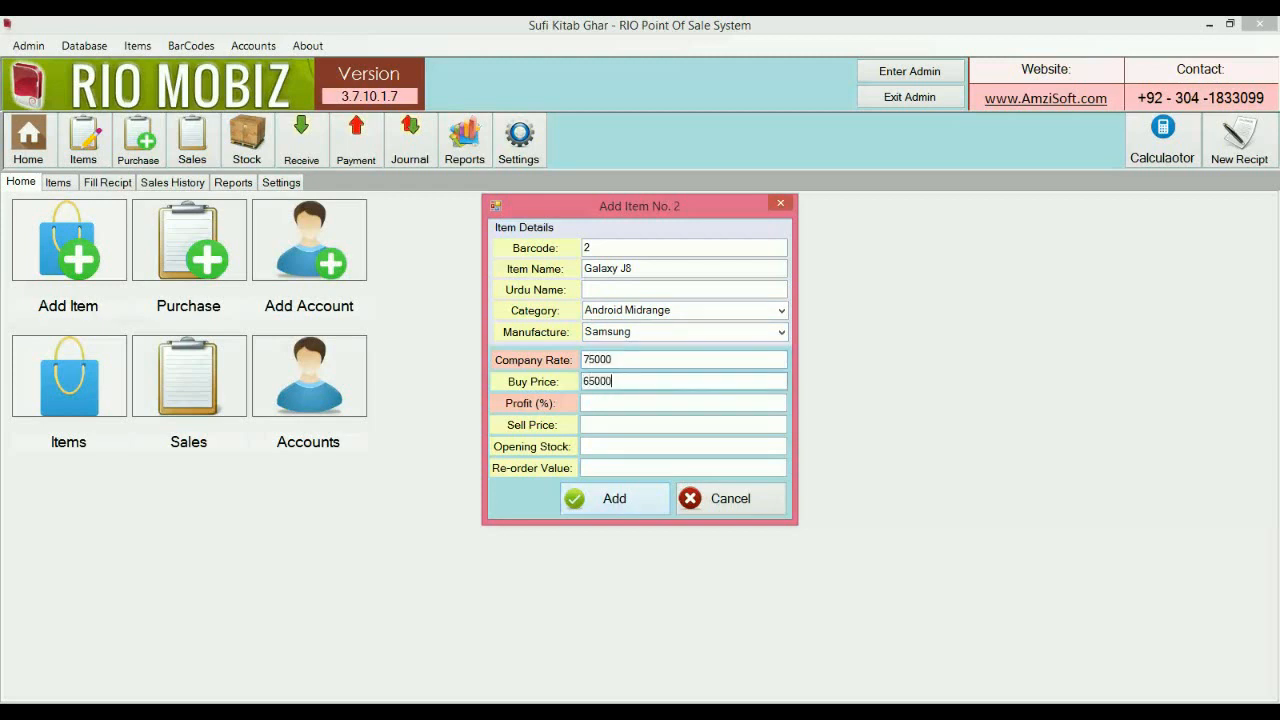
key(Tab)
text(75000)
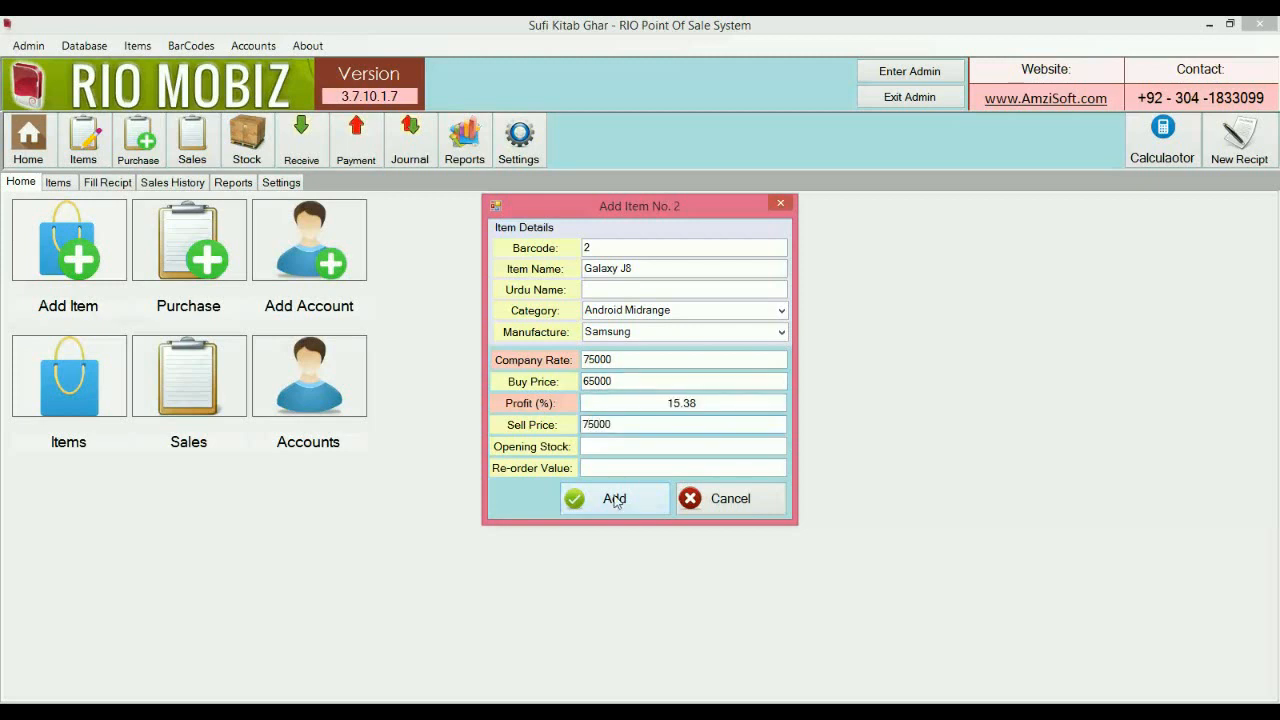
- Try a profit of 10 percent for the Galaxy J8 and clear the value
click(652, 402)
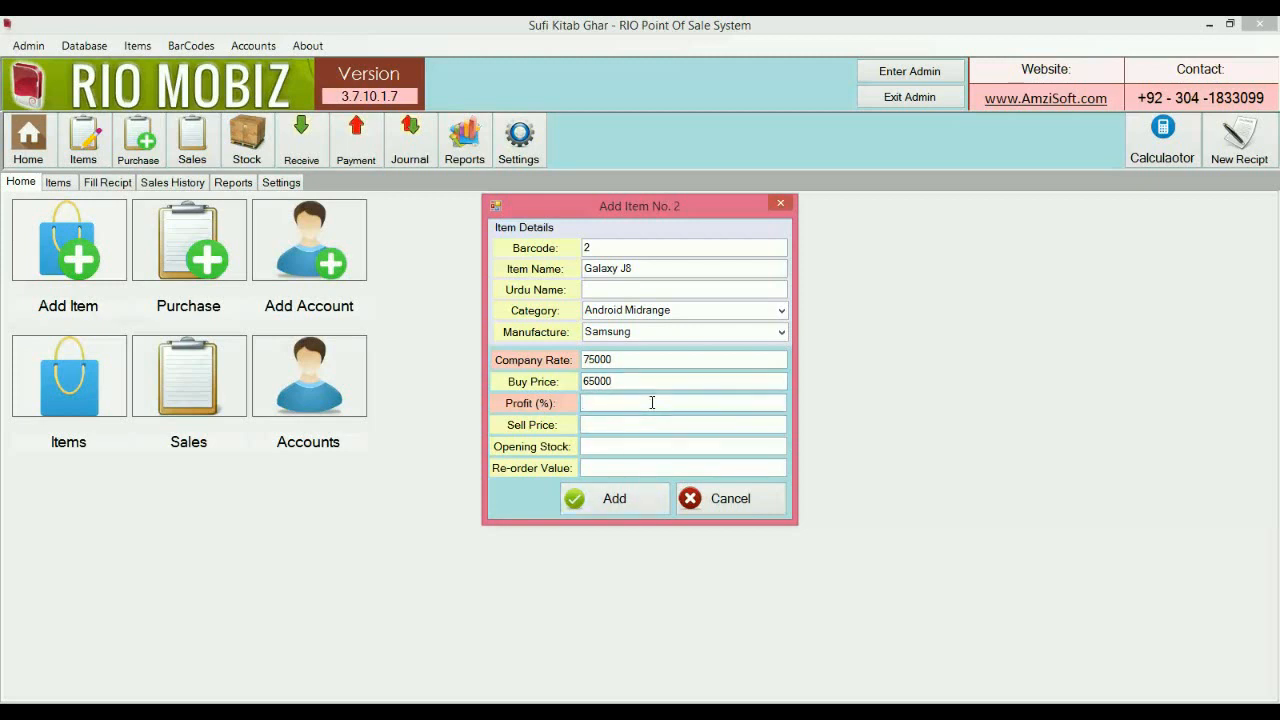
text(10)
key(BackSpace)
key(BackSpace)
- Set the Galaxy J8's sell price to 75000 with opening stock and re-order value at 0, and add the item
key(Tab)
text(75000)
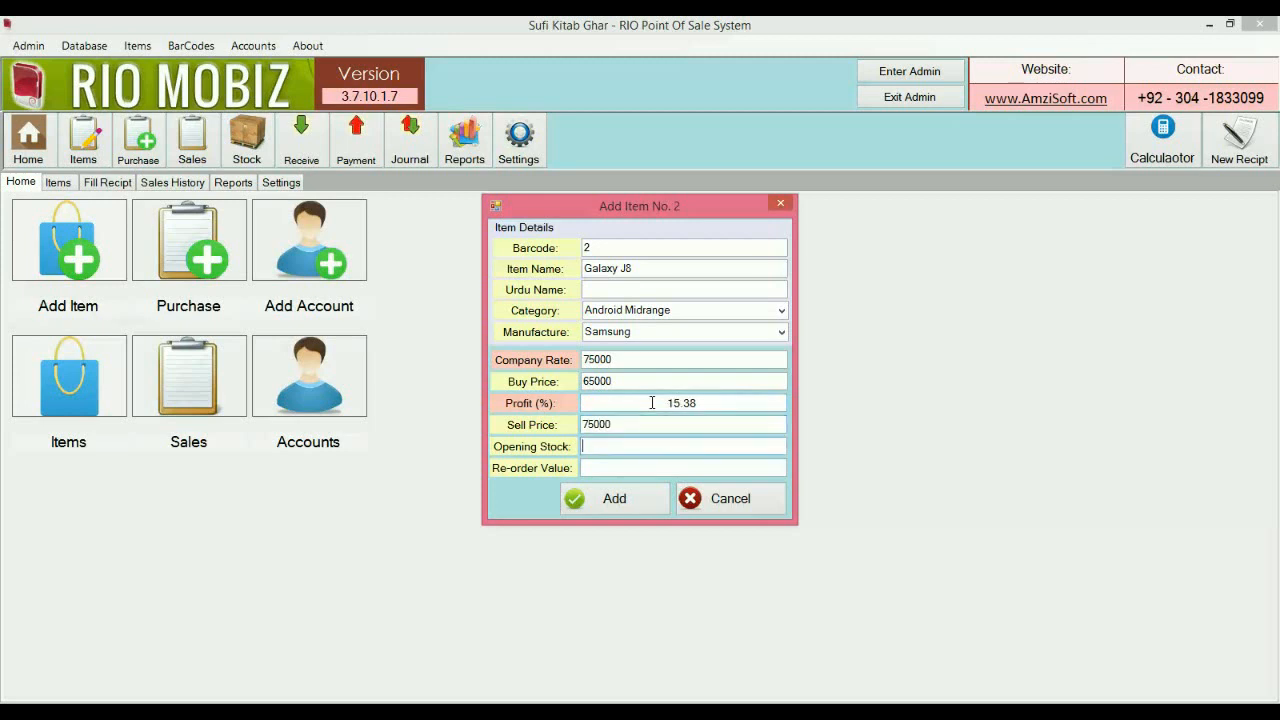
text(0)
key(Tab)
text(0)
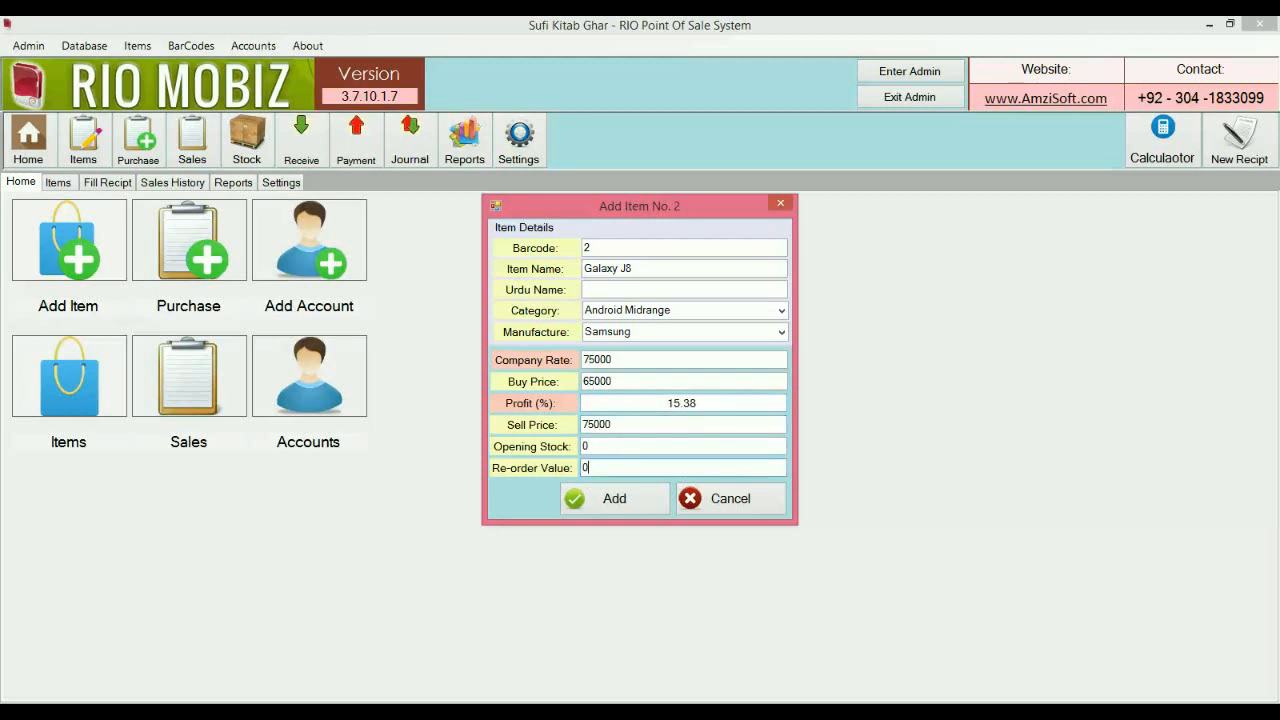
click(640, 497)
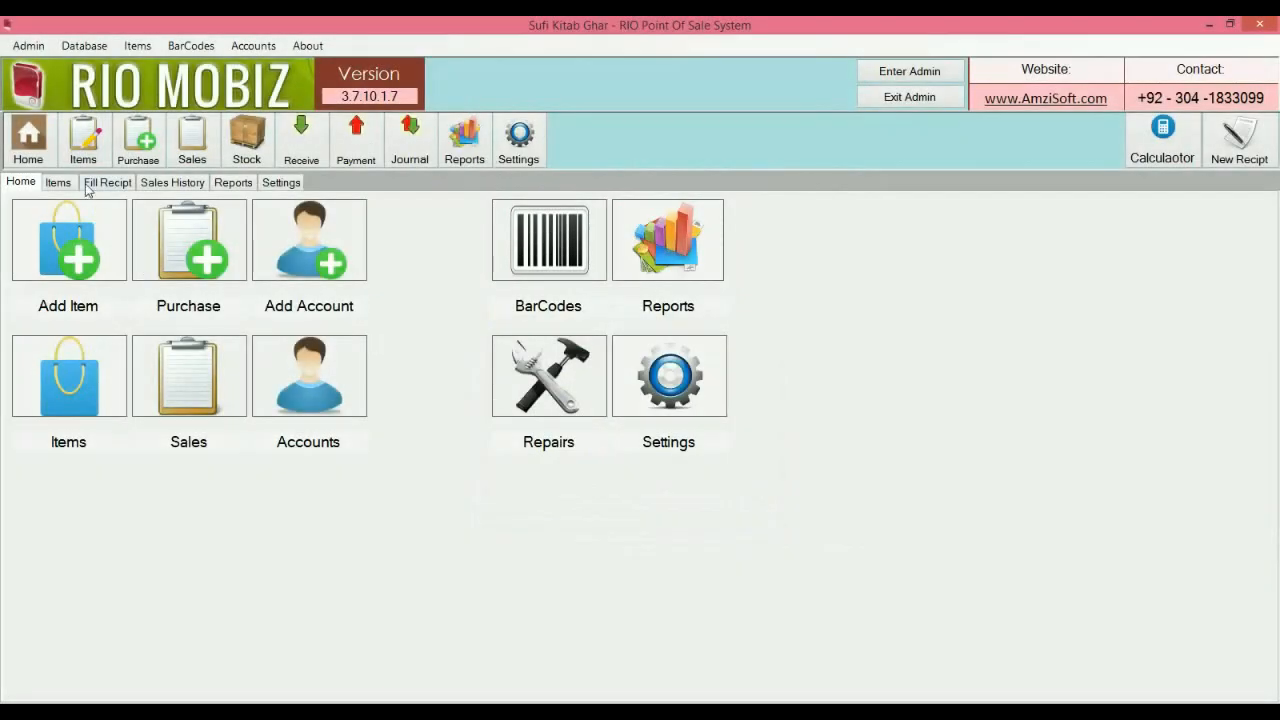
- Review the Galaxy Note 9 and Galaxy J8 entries in the items list
click(108, 152)
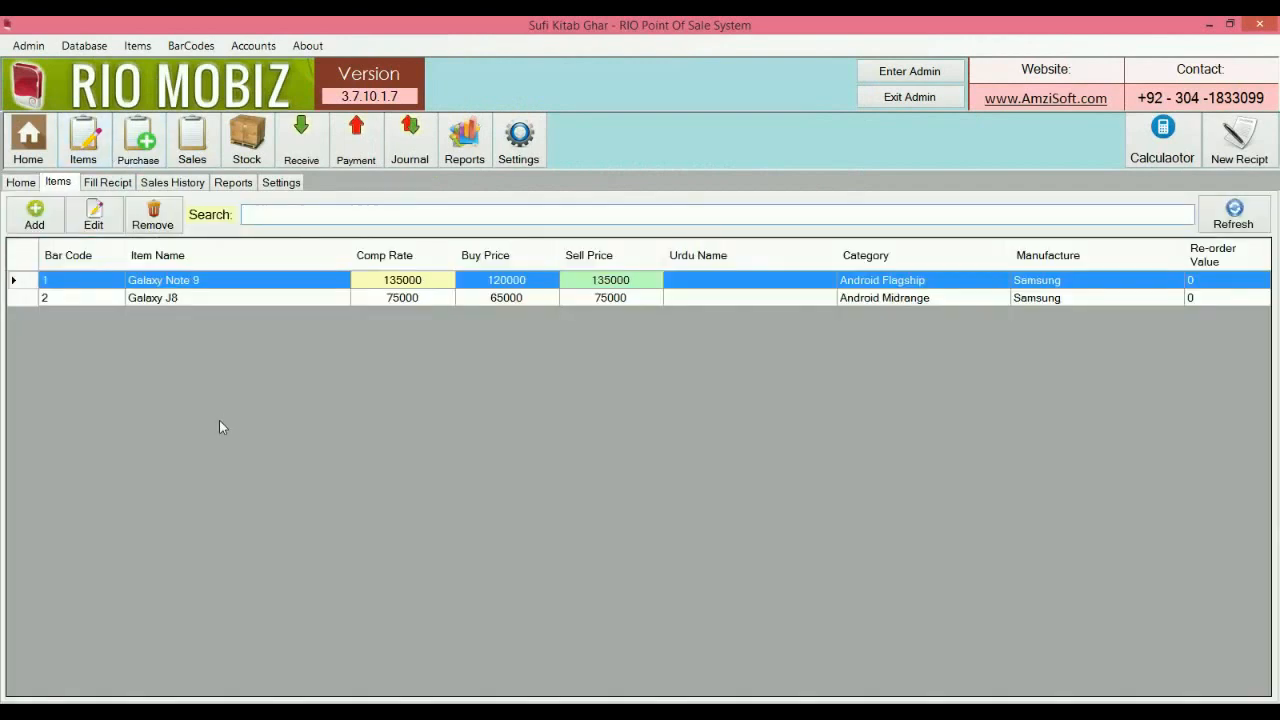
click(218, 299)
click(220, 287)
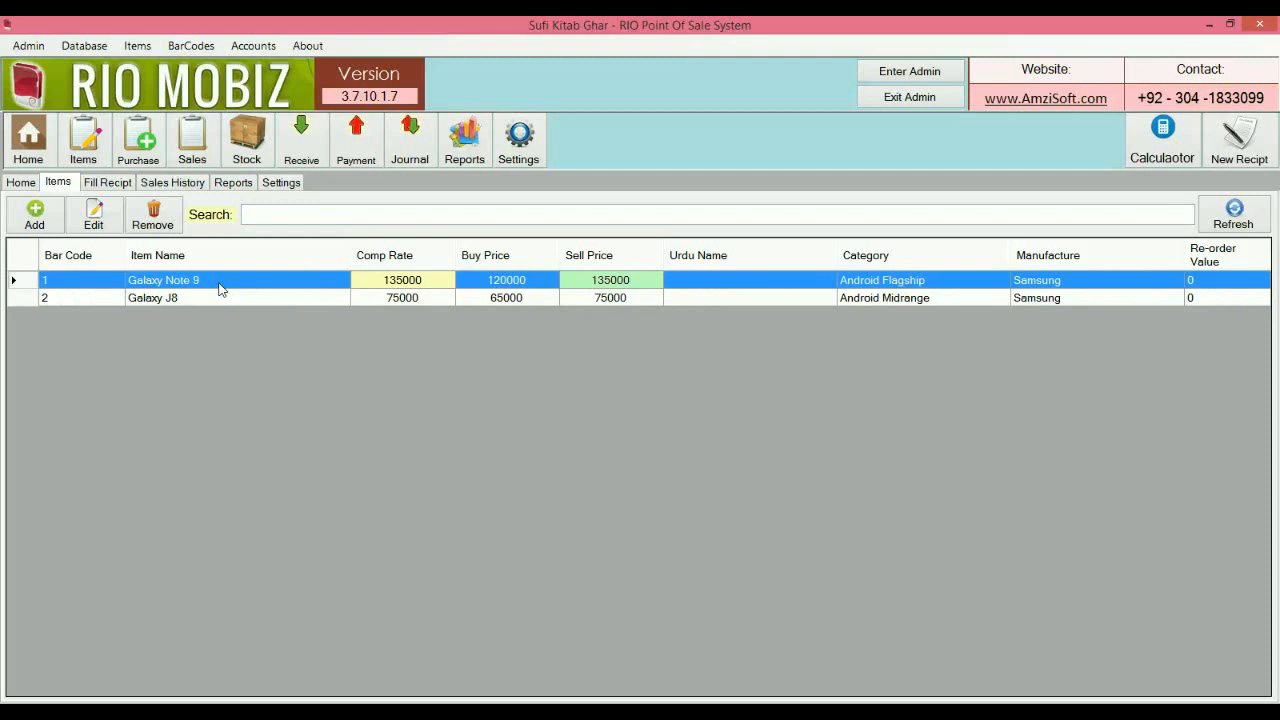
- Check which vendors are available for a new purchase and close the purchase form
click(138, 140)
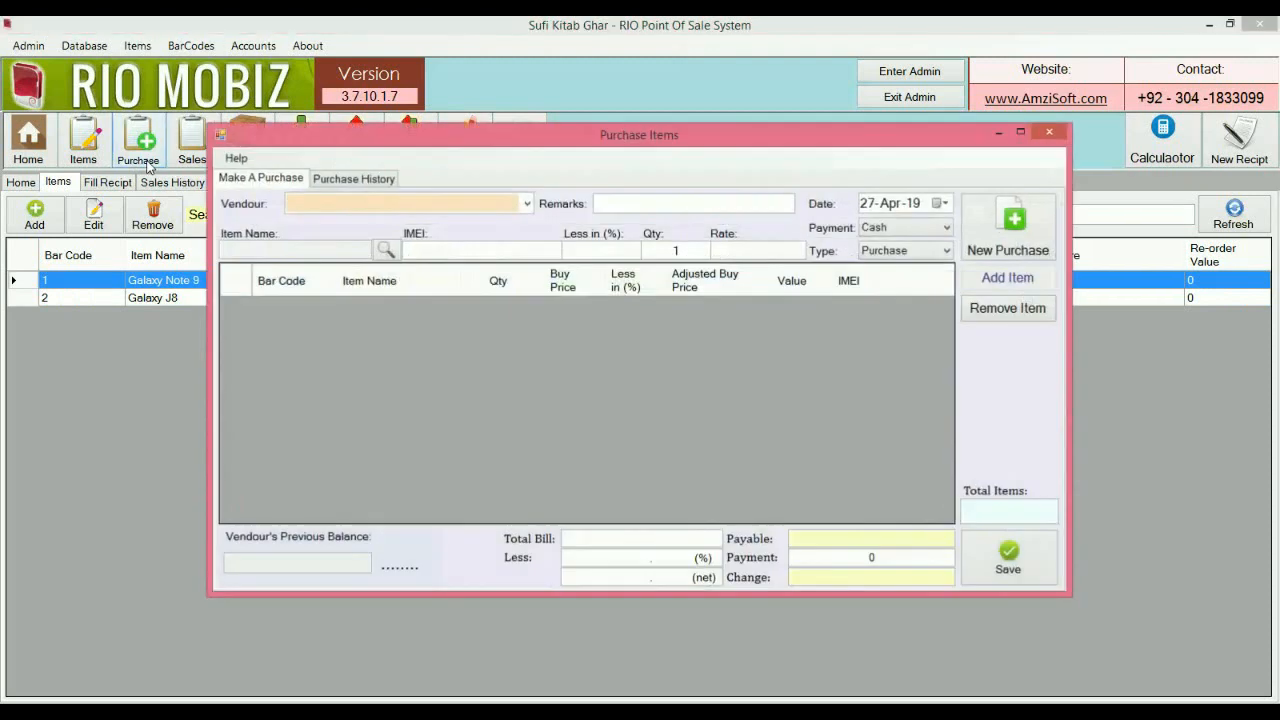
click(525, 205)
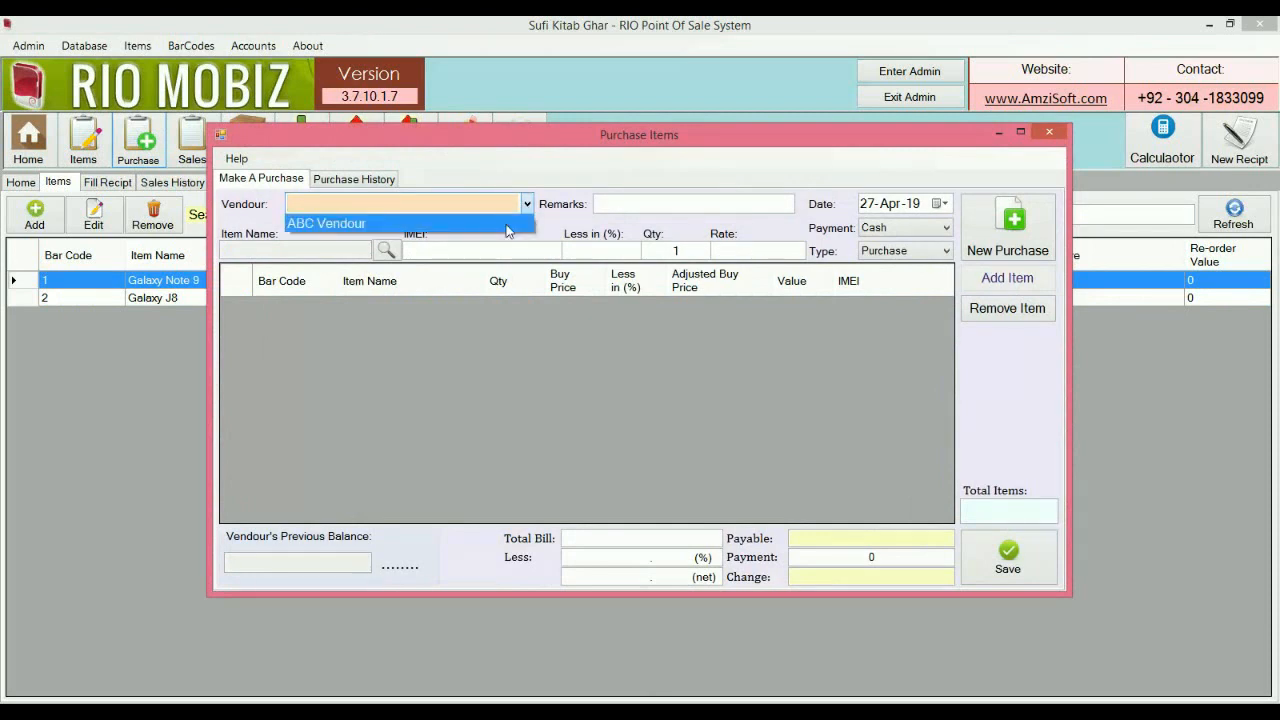
click(1050, 133)
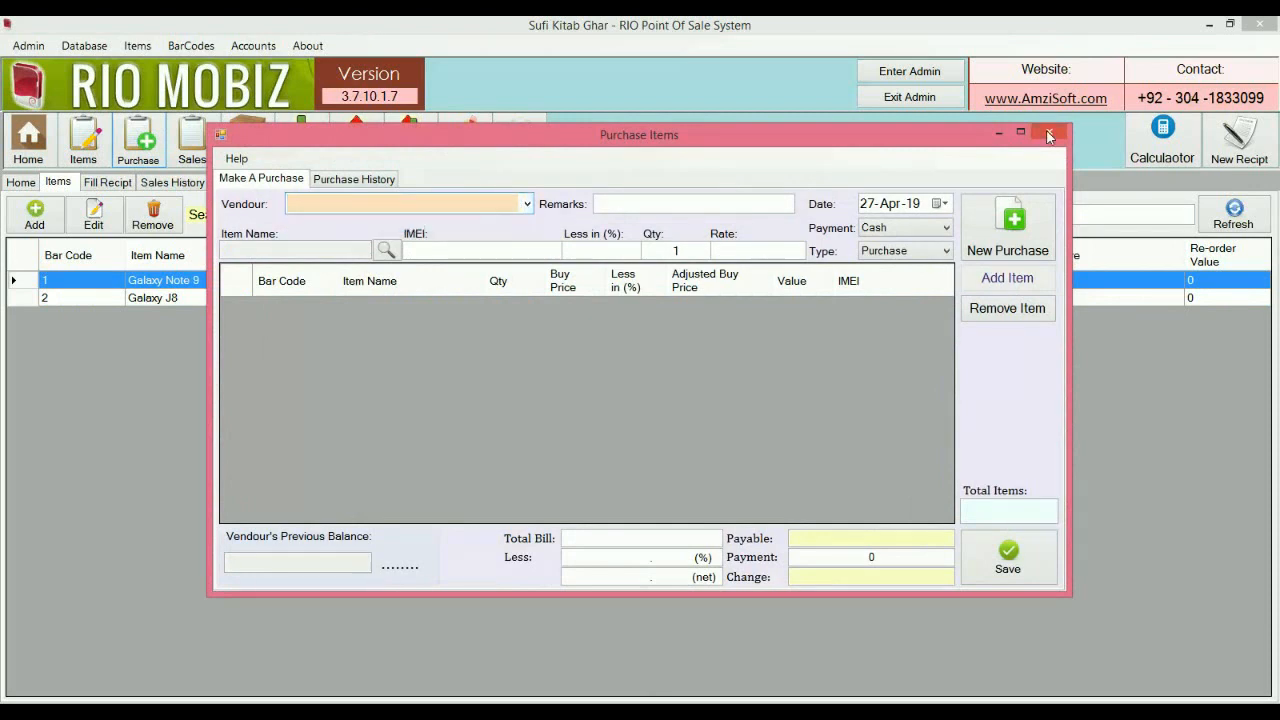
click(1049, 133)
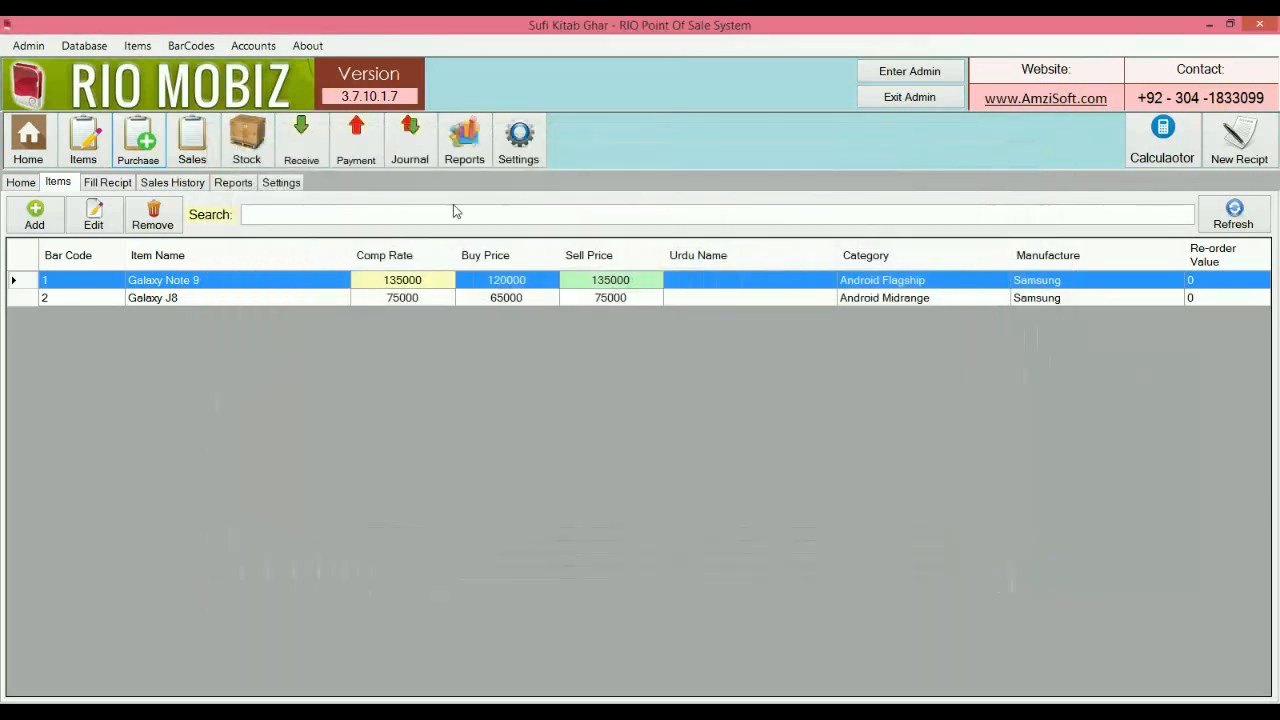
- Add a new account named Kamal Mobiles with the vendor's address and phone number, using the type Vendour
click(18, 184)
click(330, 243)
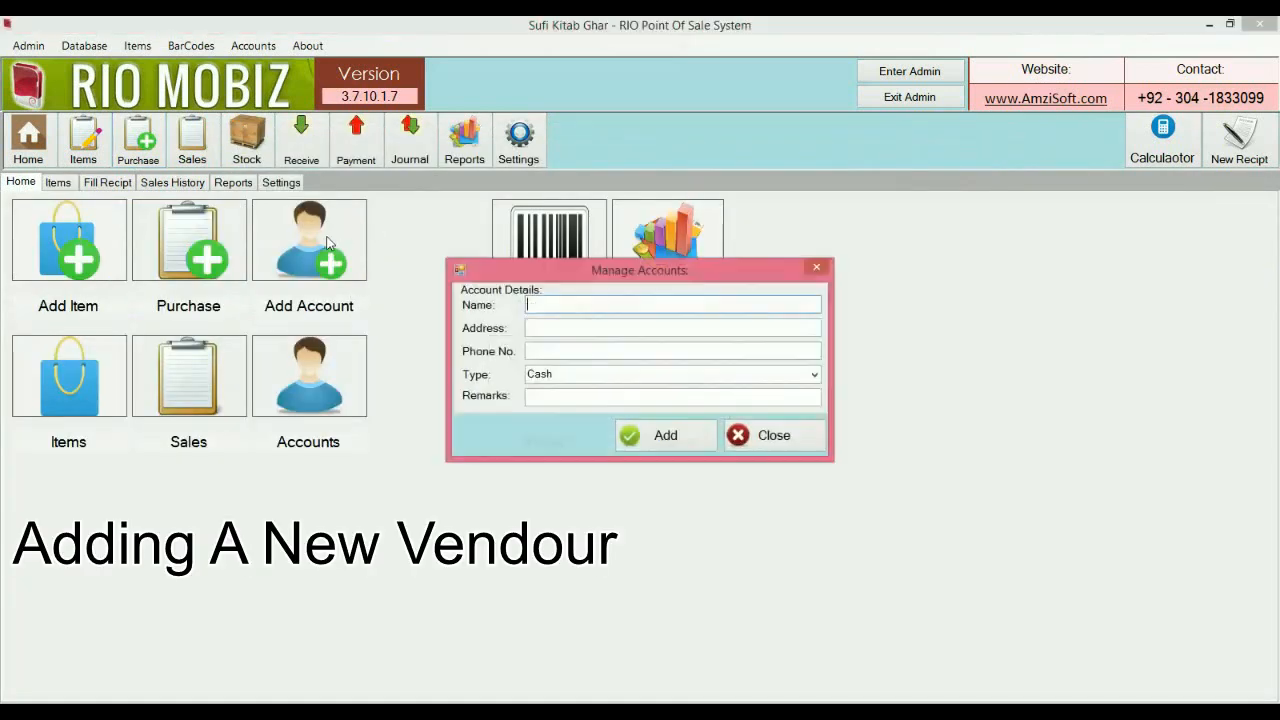
text(Kamal Mobiles)
key(Tab)
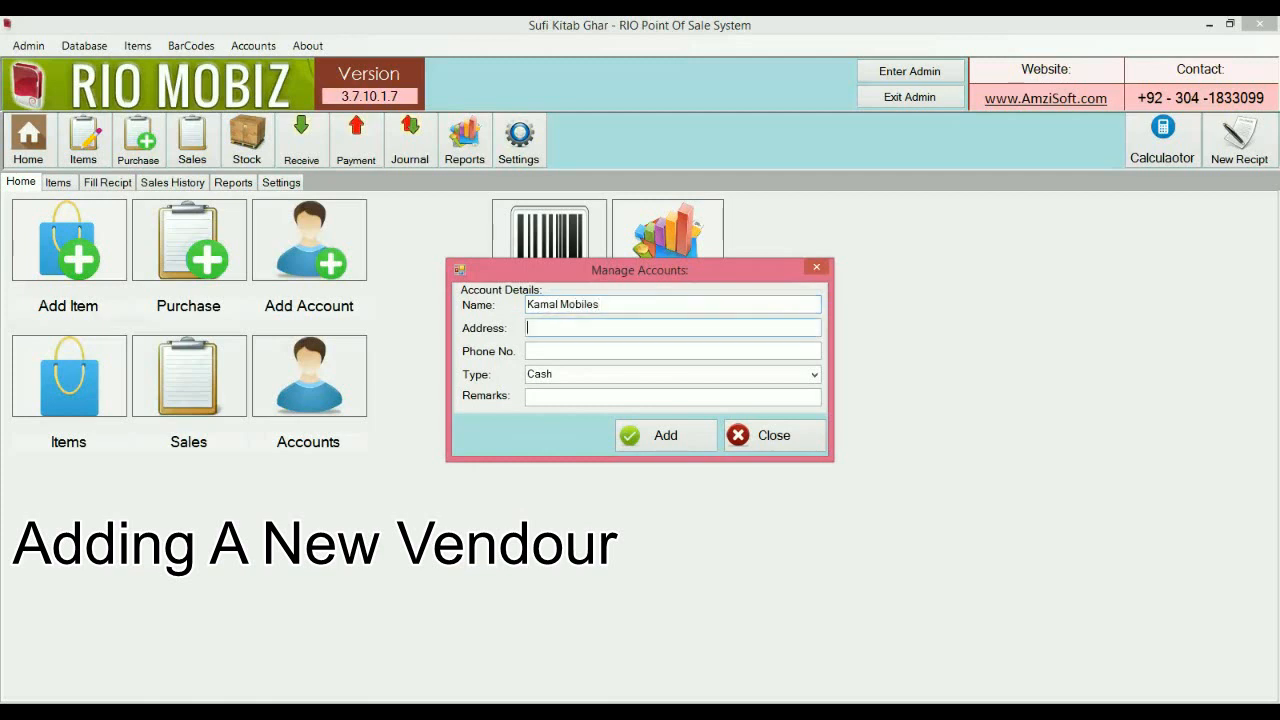
text(aaaaa)
key(Tab)
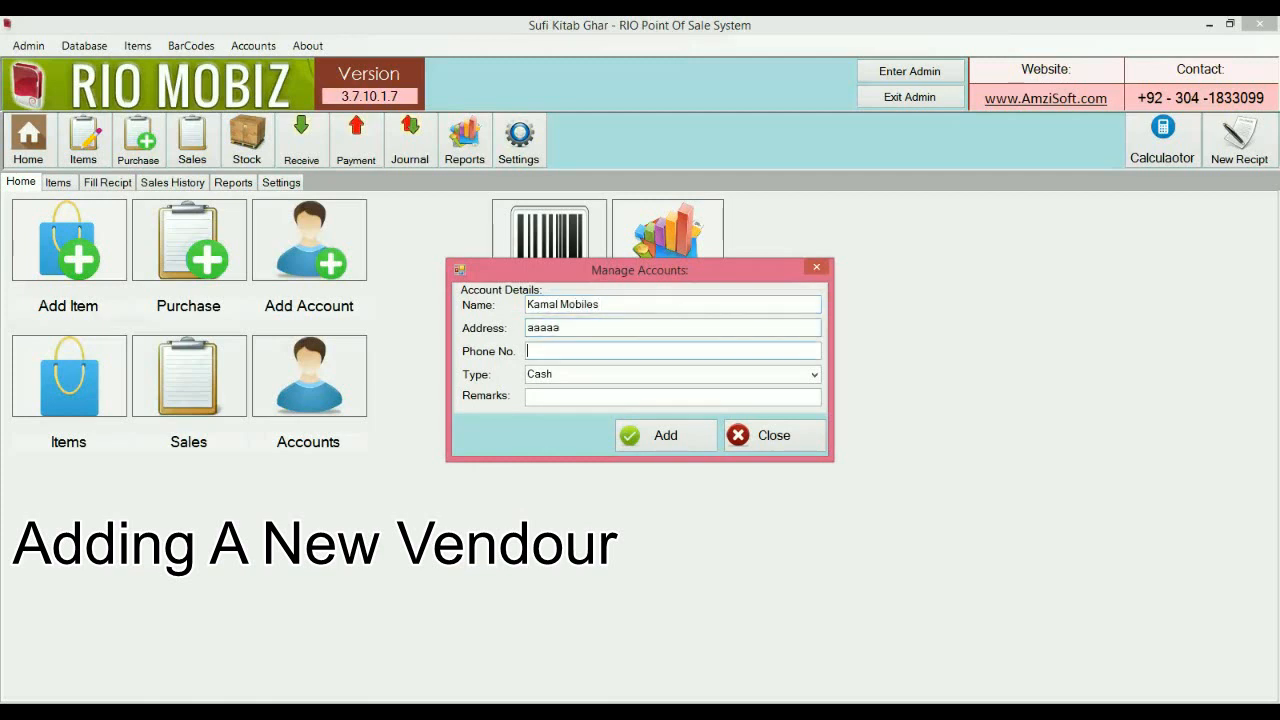
text(999999)
key(Tab)
text(V)
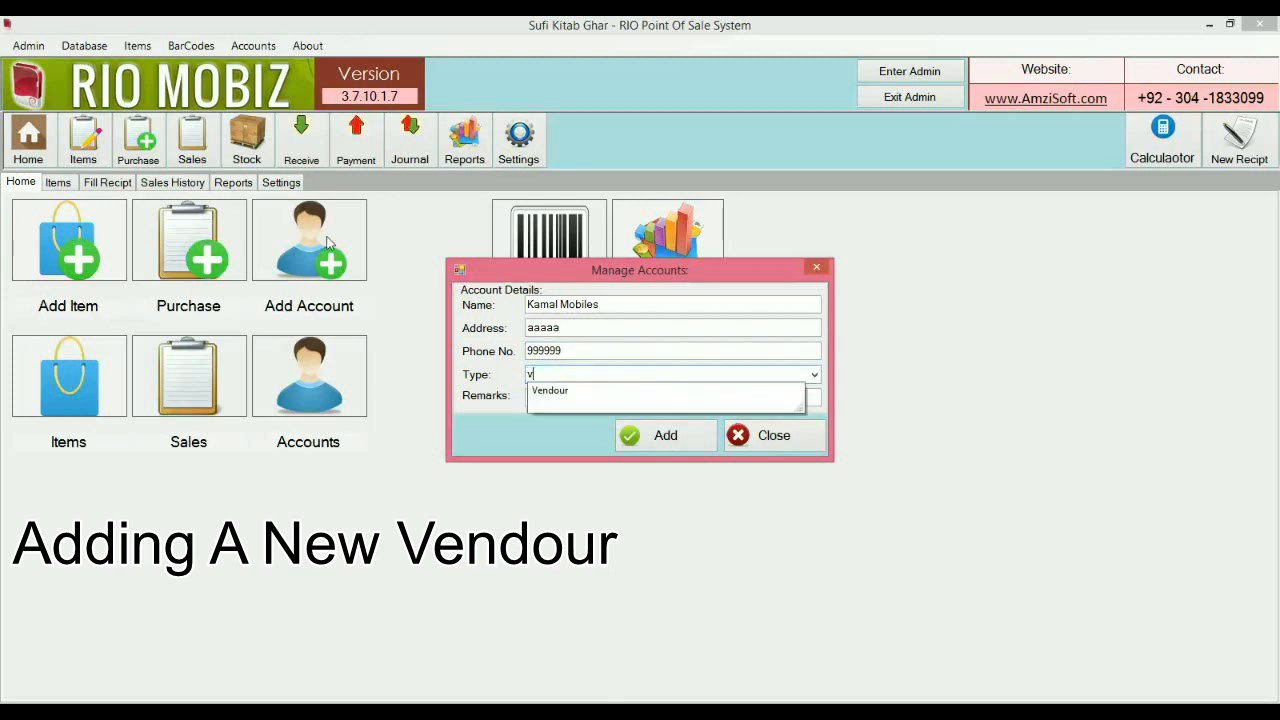
key(Return)
click(666, 435)
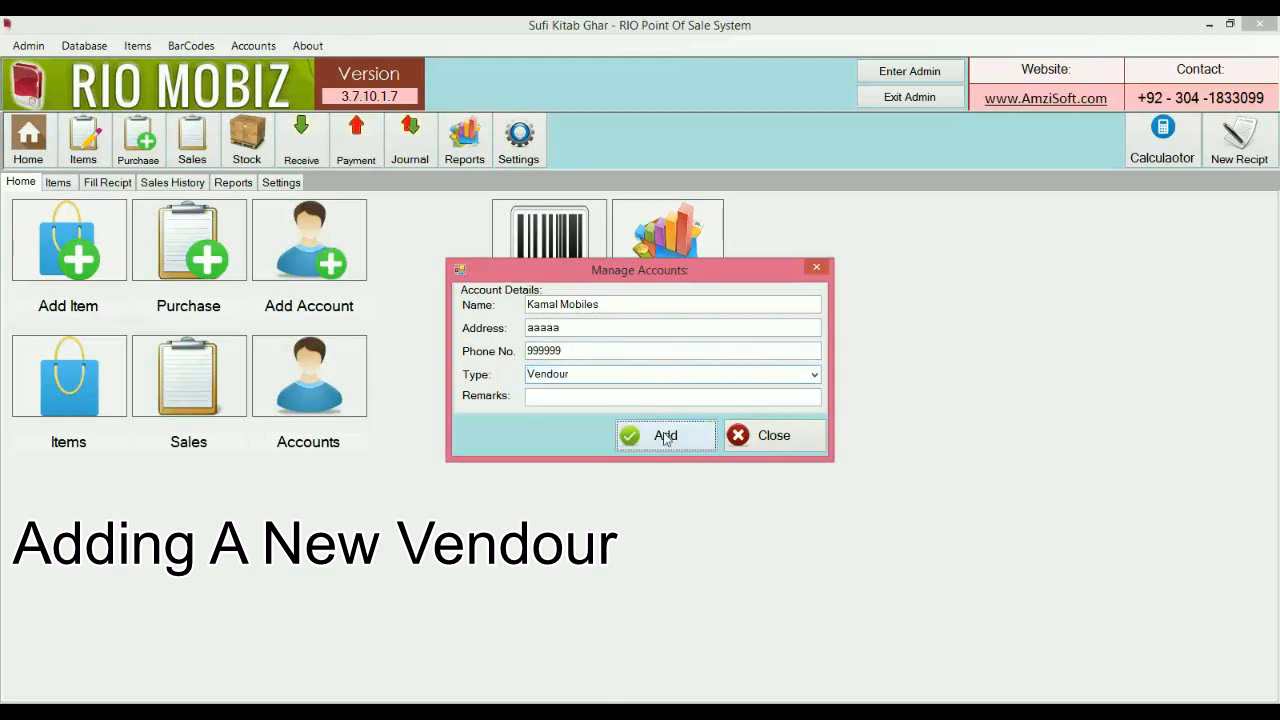
- Close the account form and start a new purchase from vendor Kamal Mobiles with Galaxy Note 9 as the item
click(785, 436)
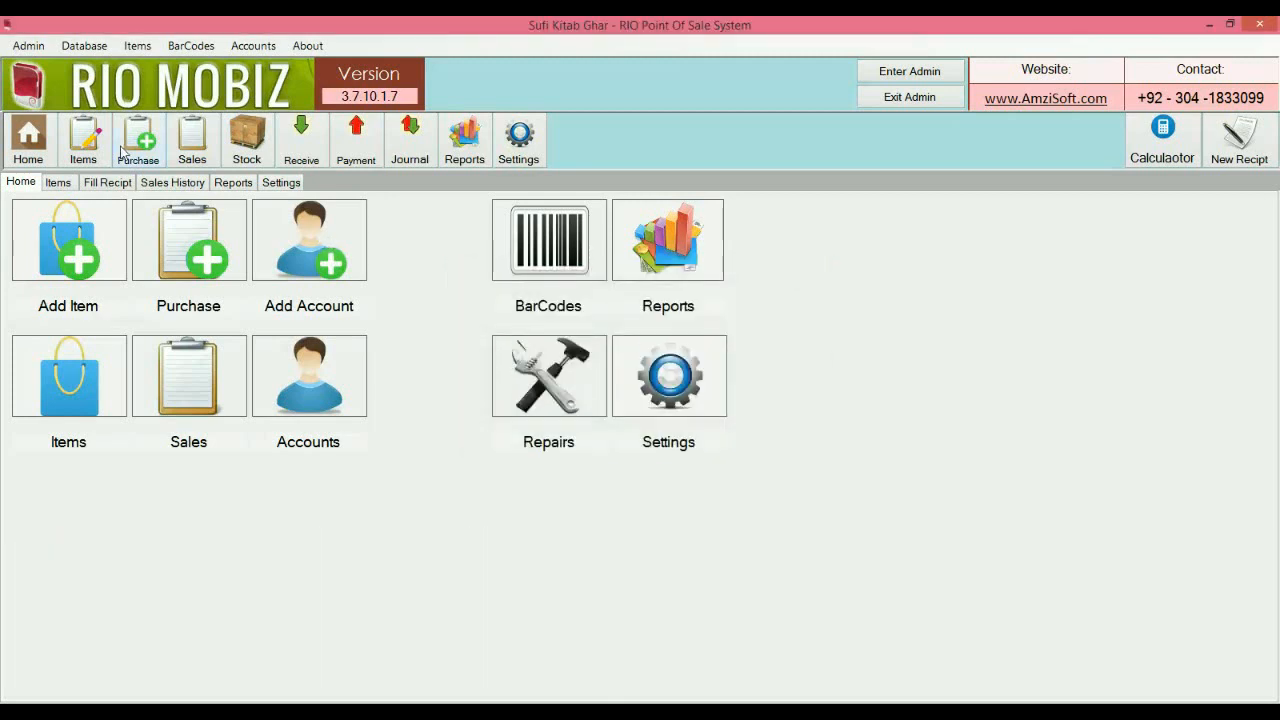
click(134, 158)
click(527, 204)
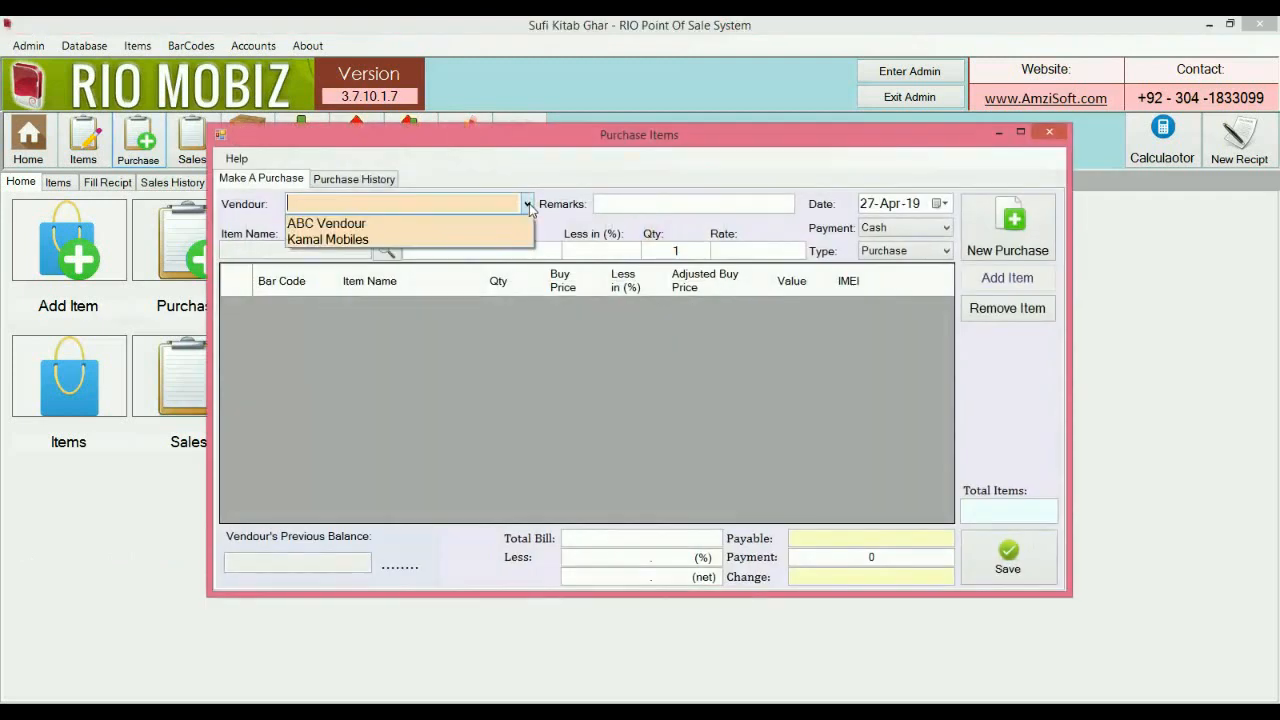
click(482, 244)
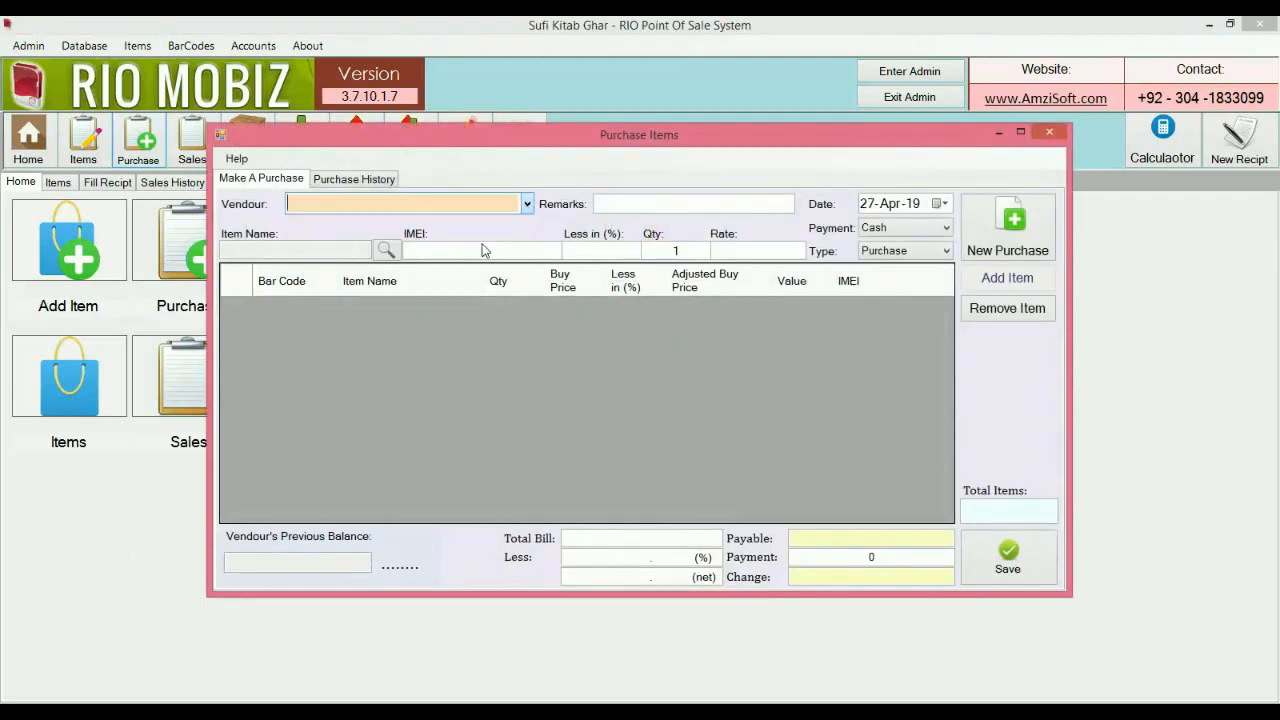
click(388, 251)
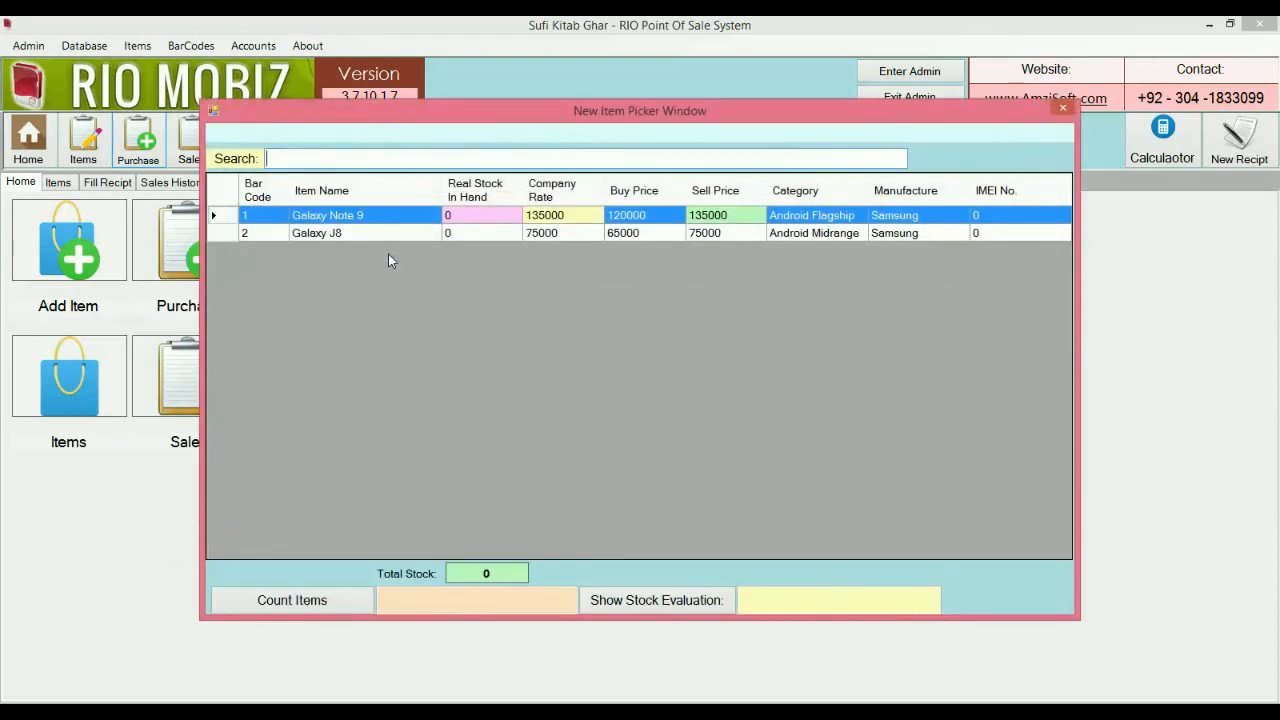
key(Return)
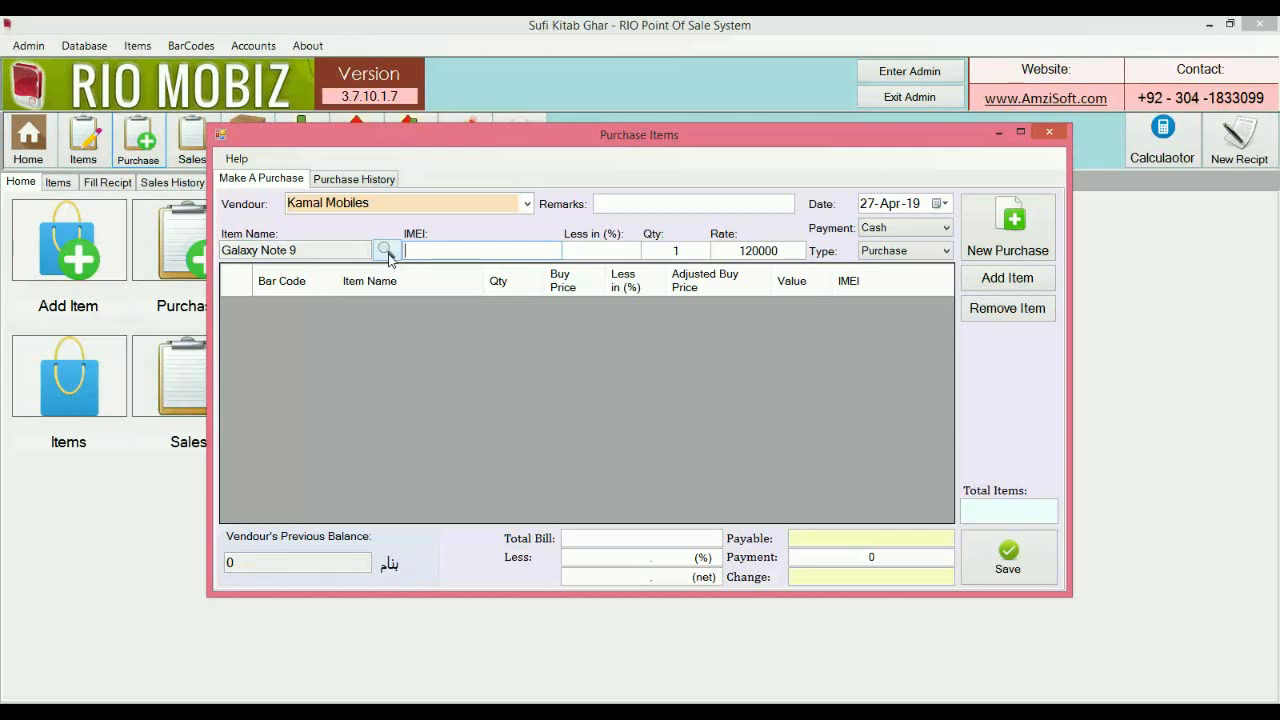
- Add one Galaxy Note 9 with IMEI 12340000 to the purchase, keeping the rate of 120000
text(12340000)
key(Tab)
key(Tab)
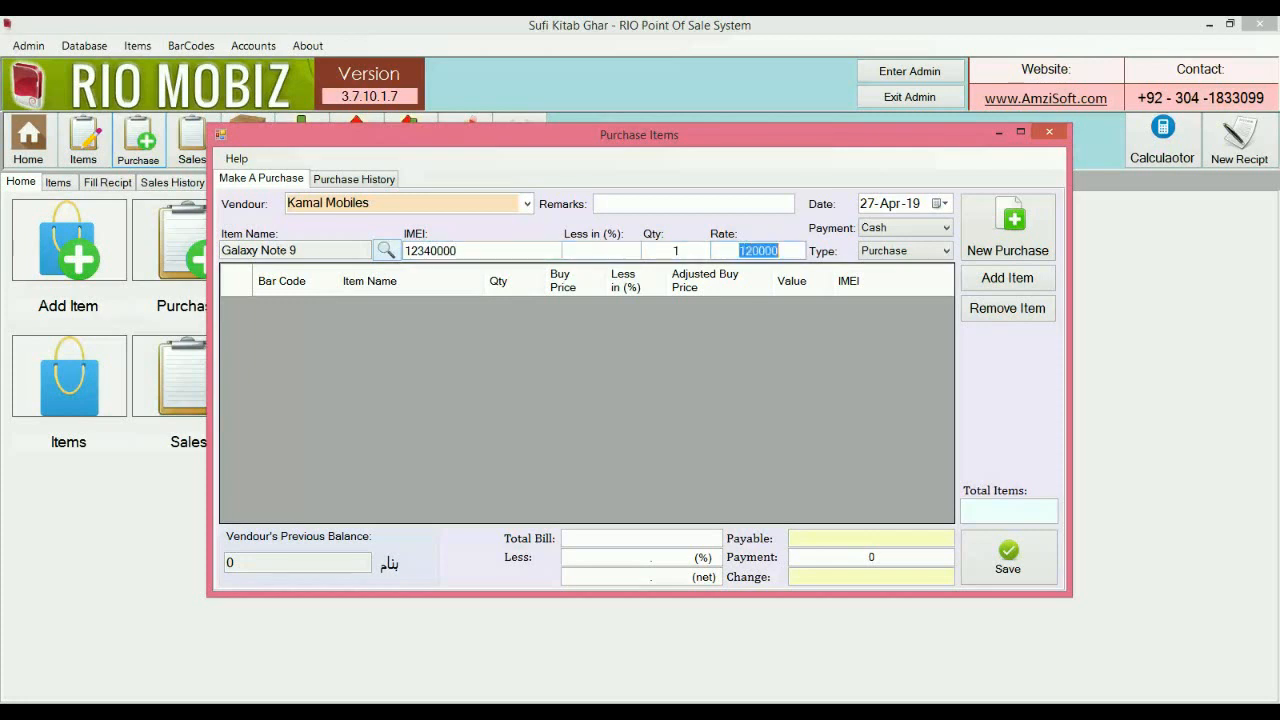
key(Return)
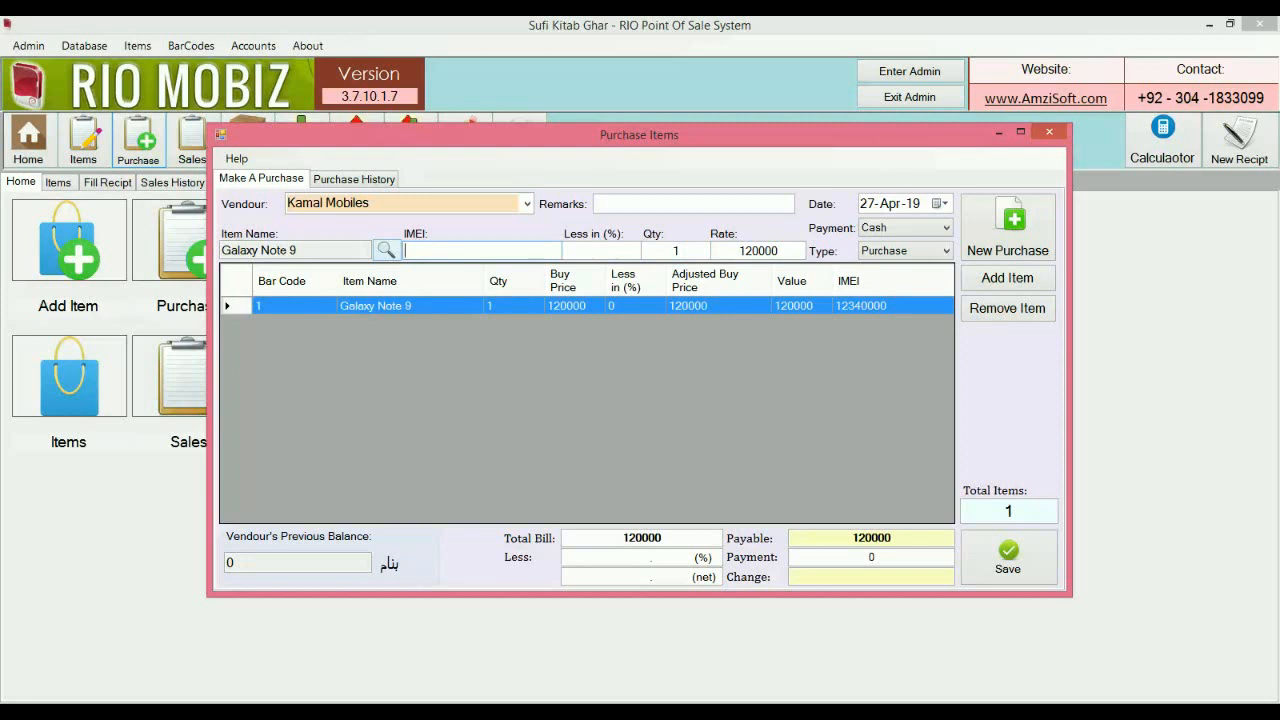
text(1239099999)
key(Tab)
key(Tab)
key(Tab)
key(Return)
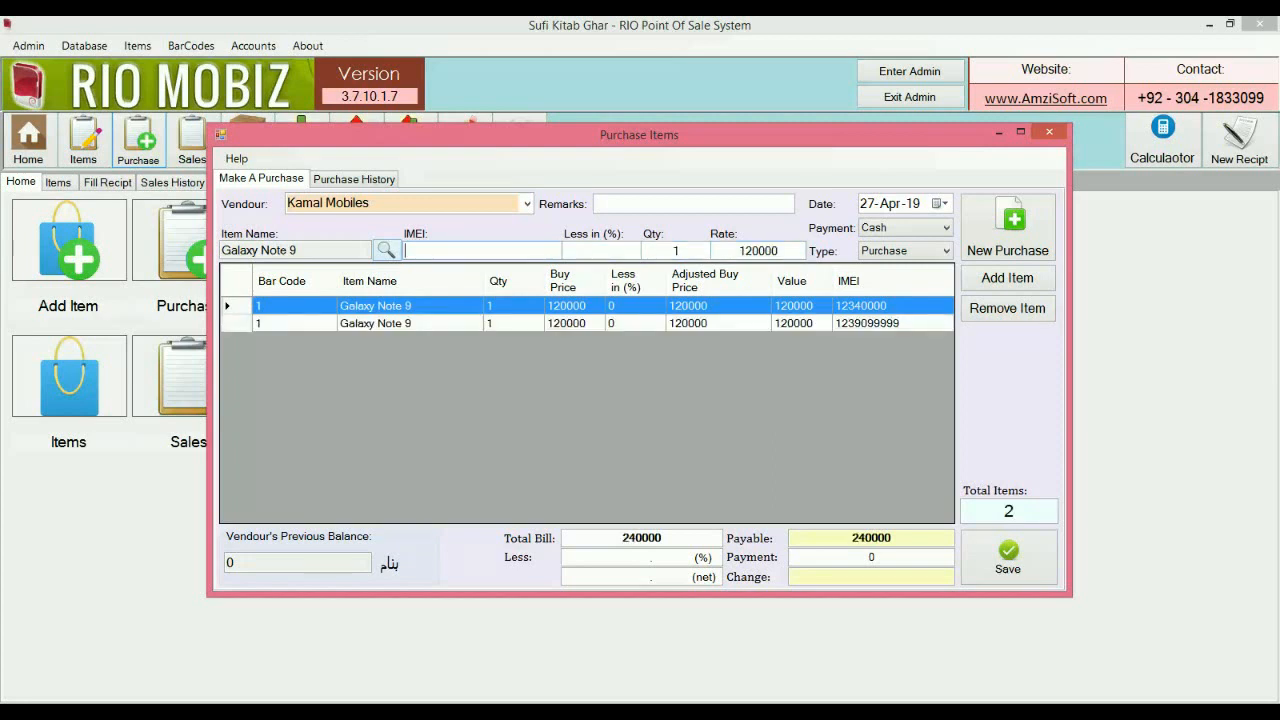
text(2314141411)
key(Tab)
key(Tab)
key(Tab)
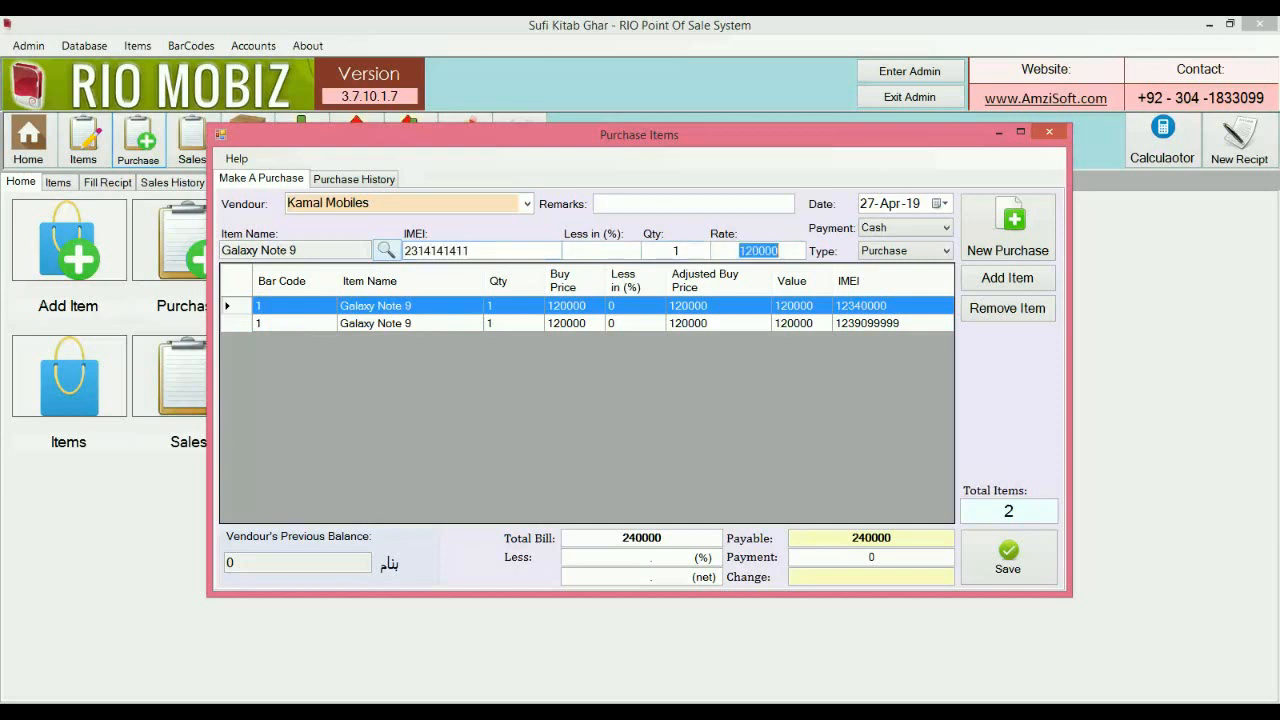
key(Return)
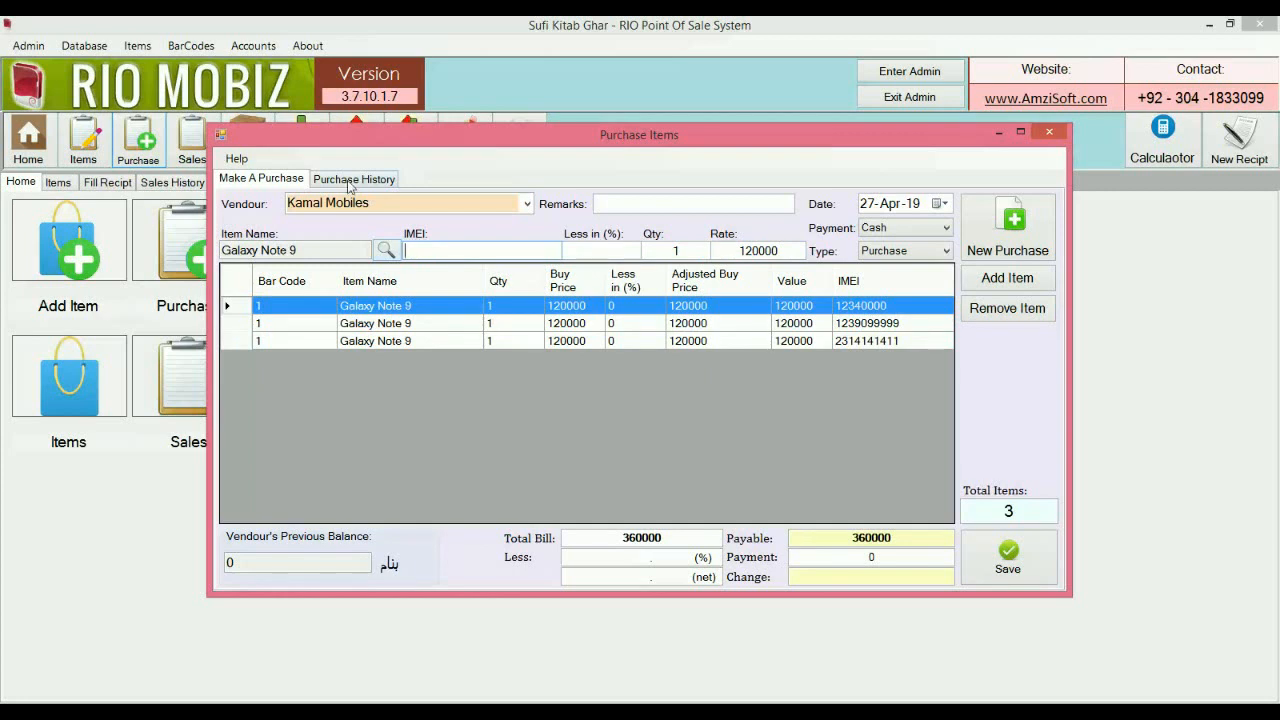
- Choose Galaxy J8 as the purchase item and add one unit with IMEI 0909999 at its rate of 65000
click(378, 258)
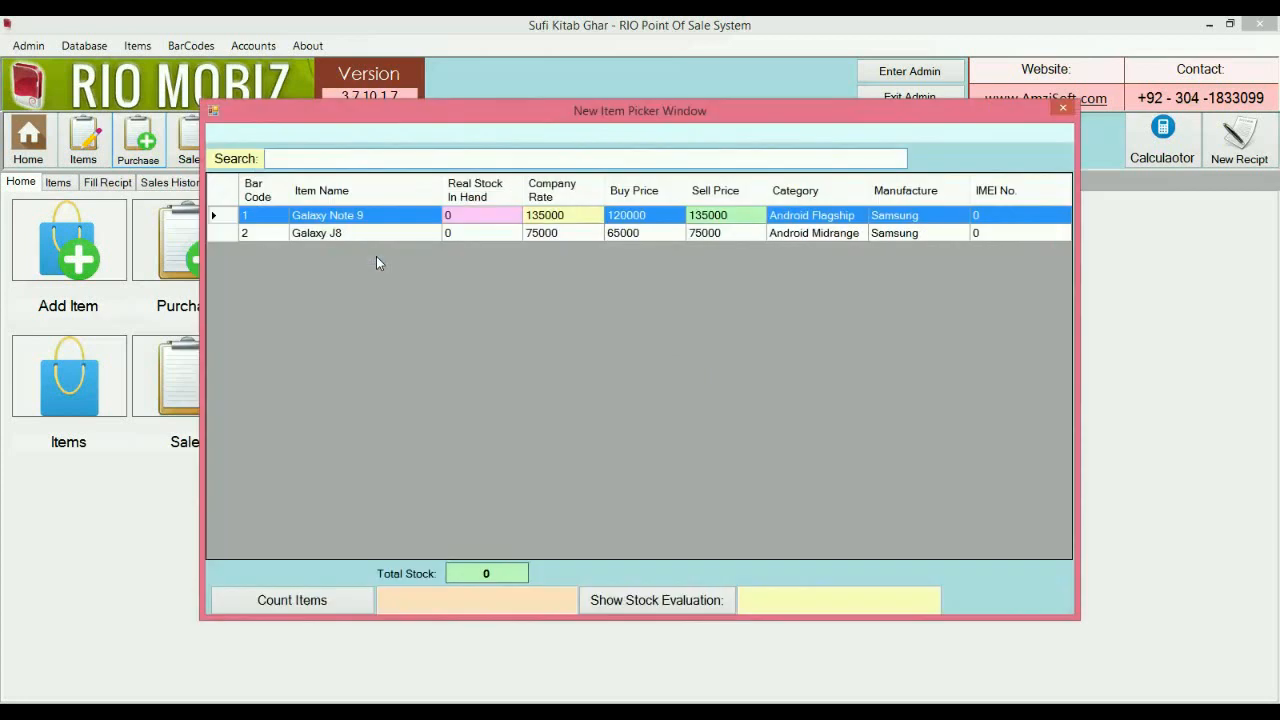
key(Down)
key(Return)
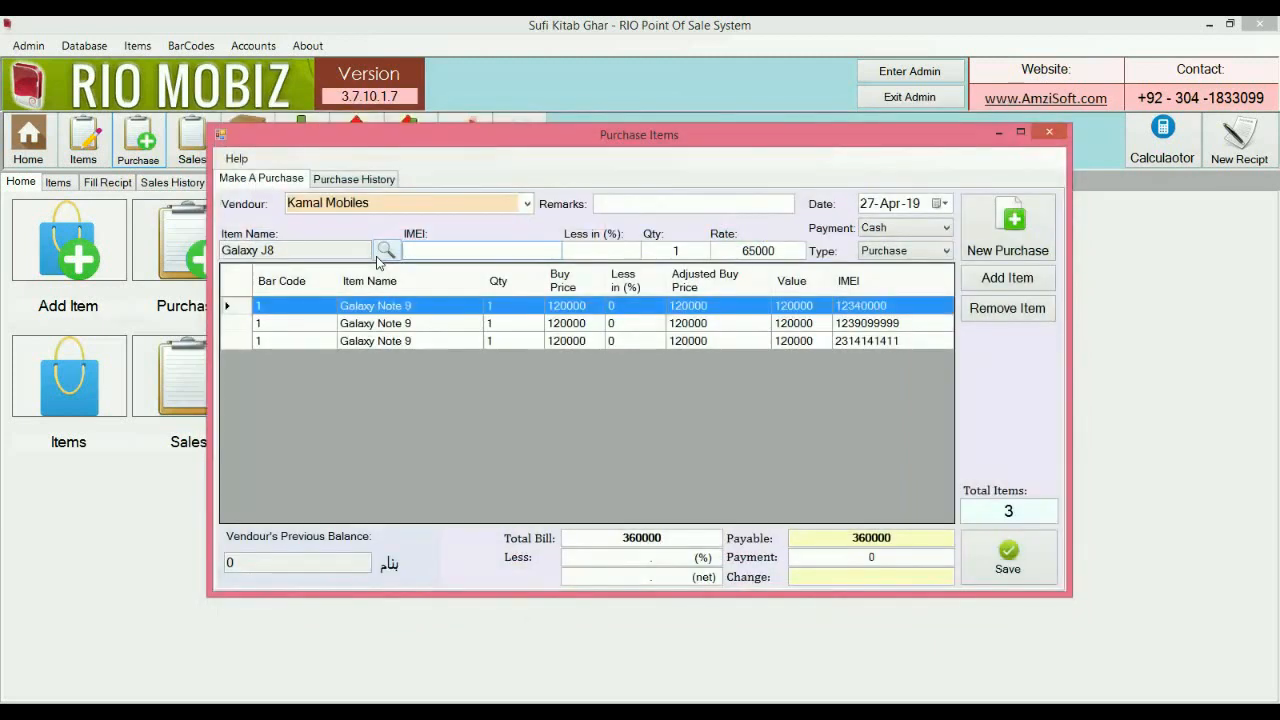
text(0909999)
key(Tab)
key(Tab)
key(Tab)
key(Return)
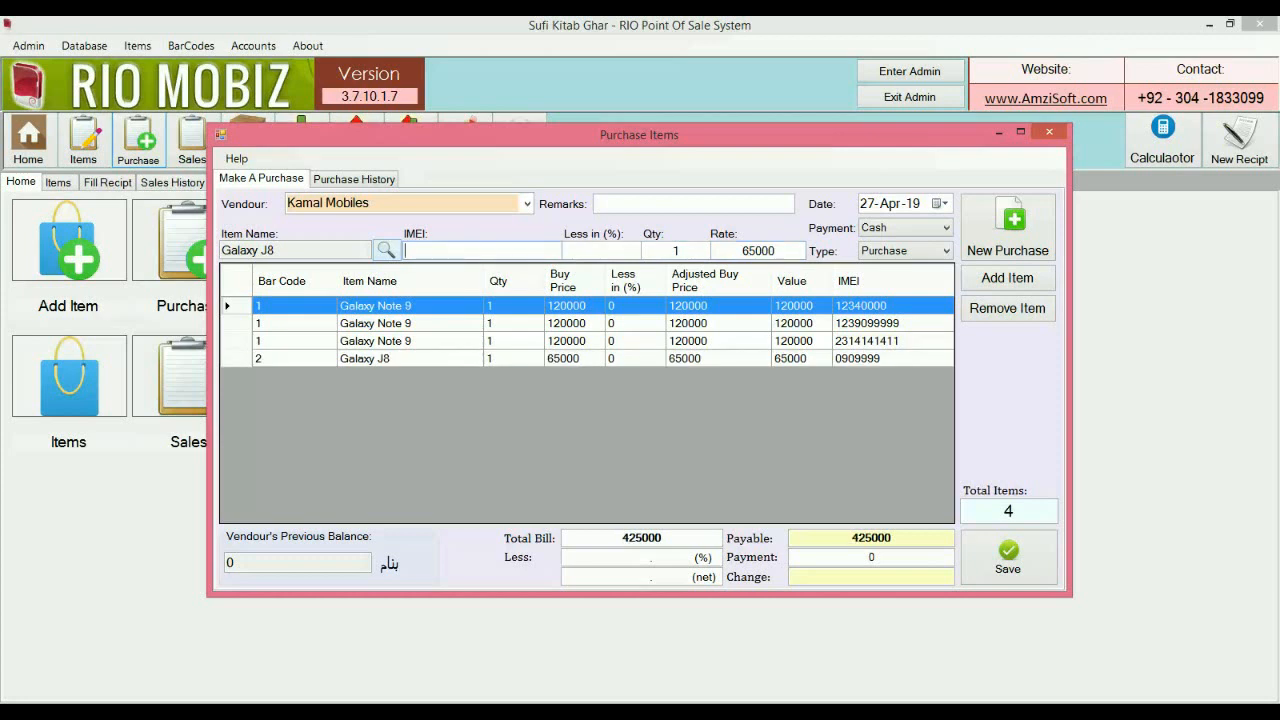
- Add a second Galaxy J8 to the purchase with IMEI 13131311
text(13131311)
key(Tab)
key(Tab)
key(Return)
text(7363)
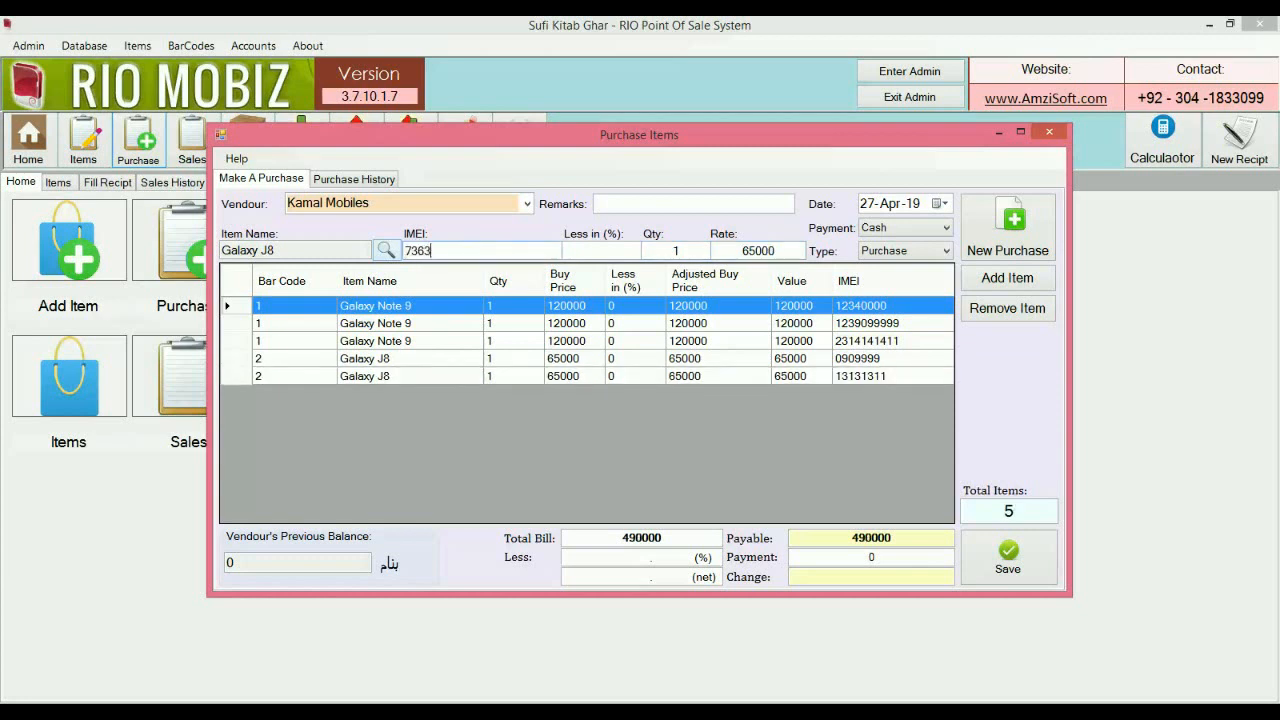
text(636333)
key(Tab)
key(Tab)
key(Return)
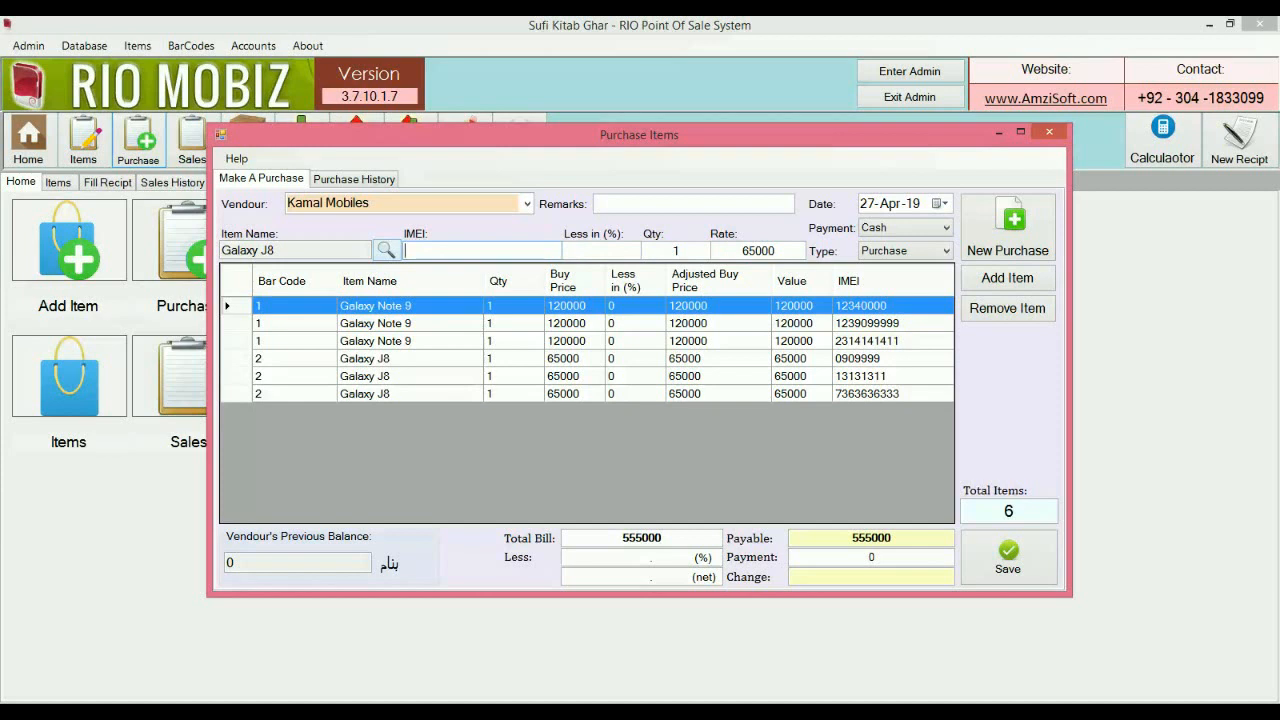
- Try the Credit payment option, set the payment back to Cash, and save the purchase without printing
click(946, 228)
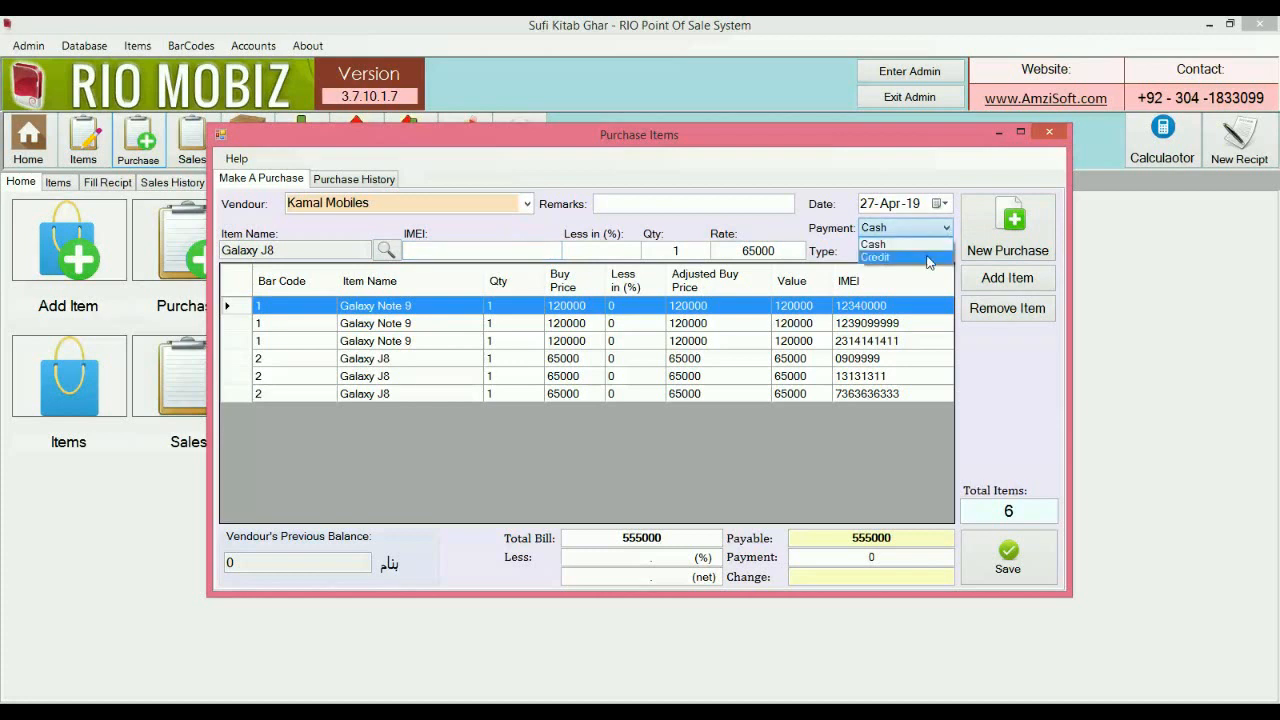
click(928, 258)
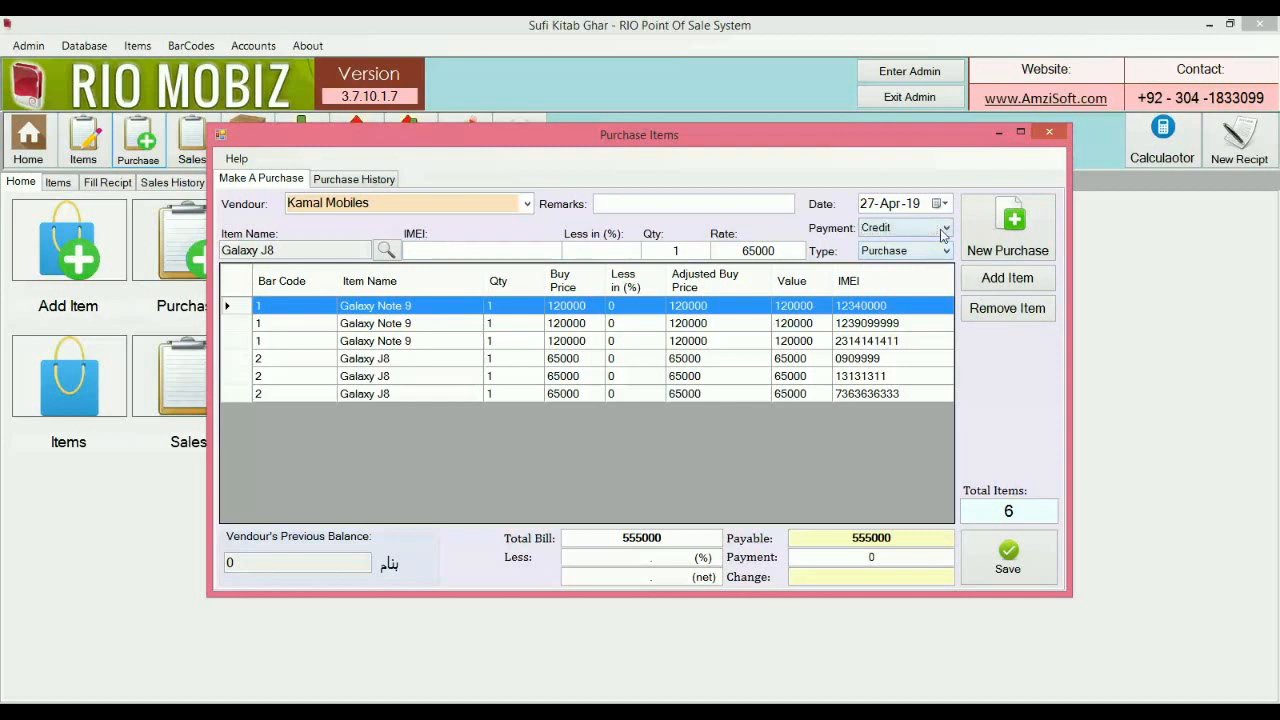
click(944, 229)
click(921, 246)
click(997, 553)
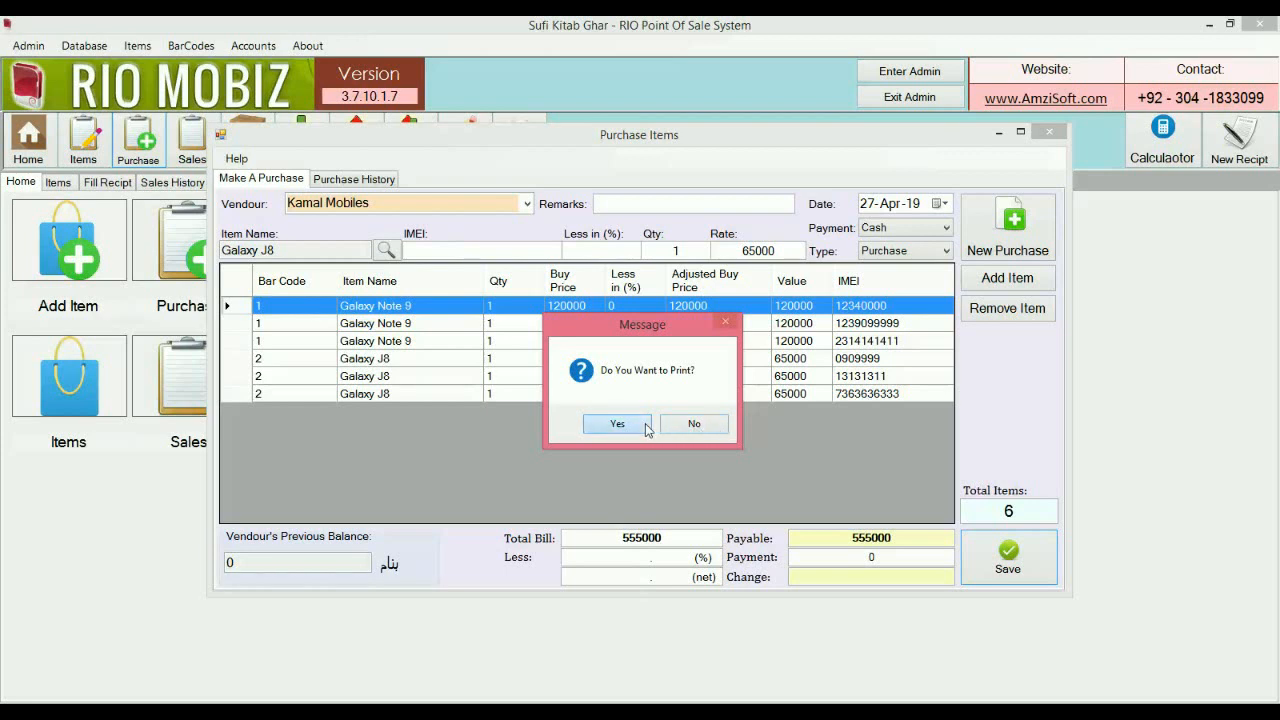
click(689, 424)
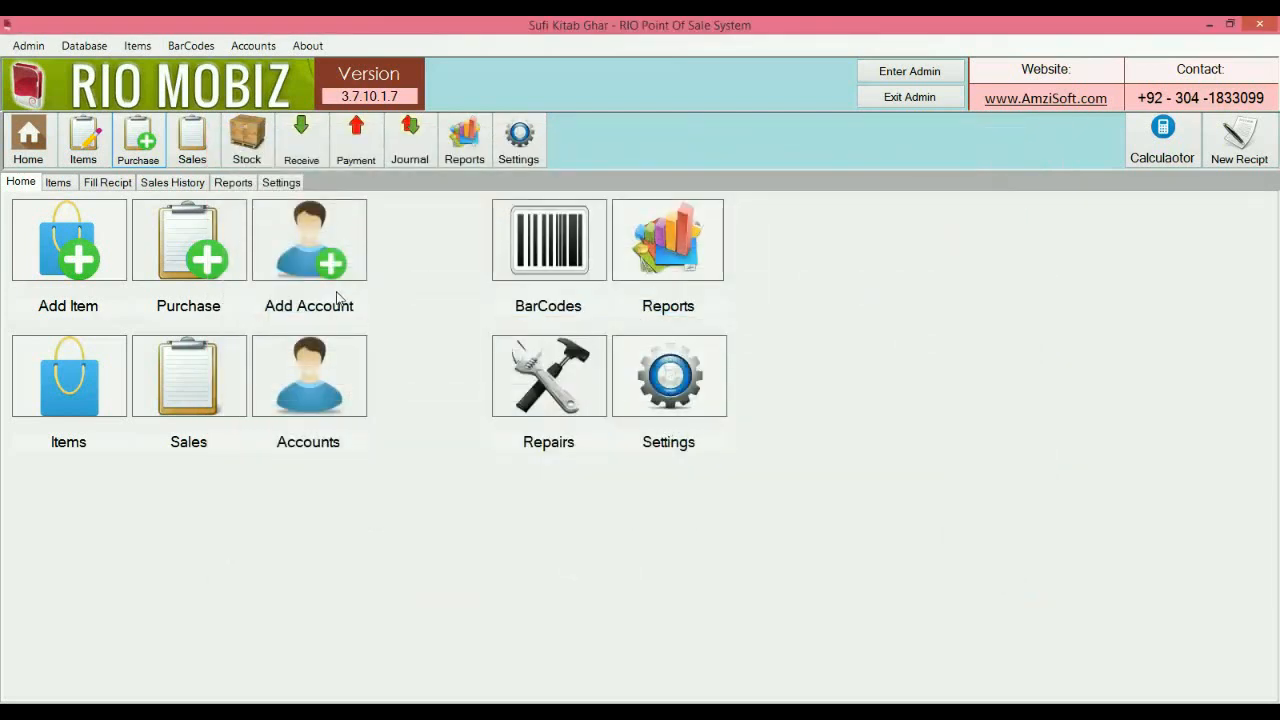
- Open the stock position and show the stock evaluation and item count for all items
click(258, 158)
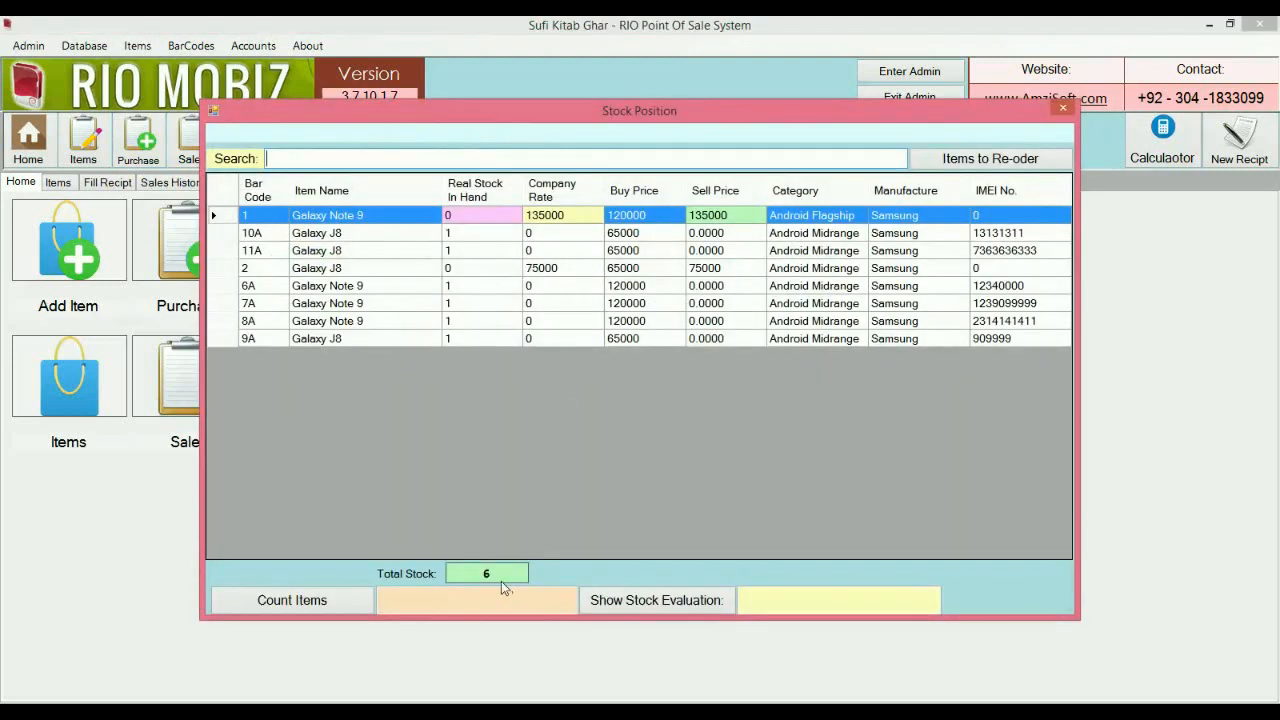
click(630, 604)
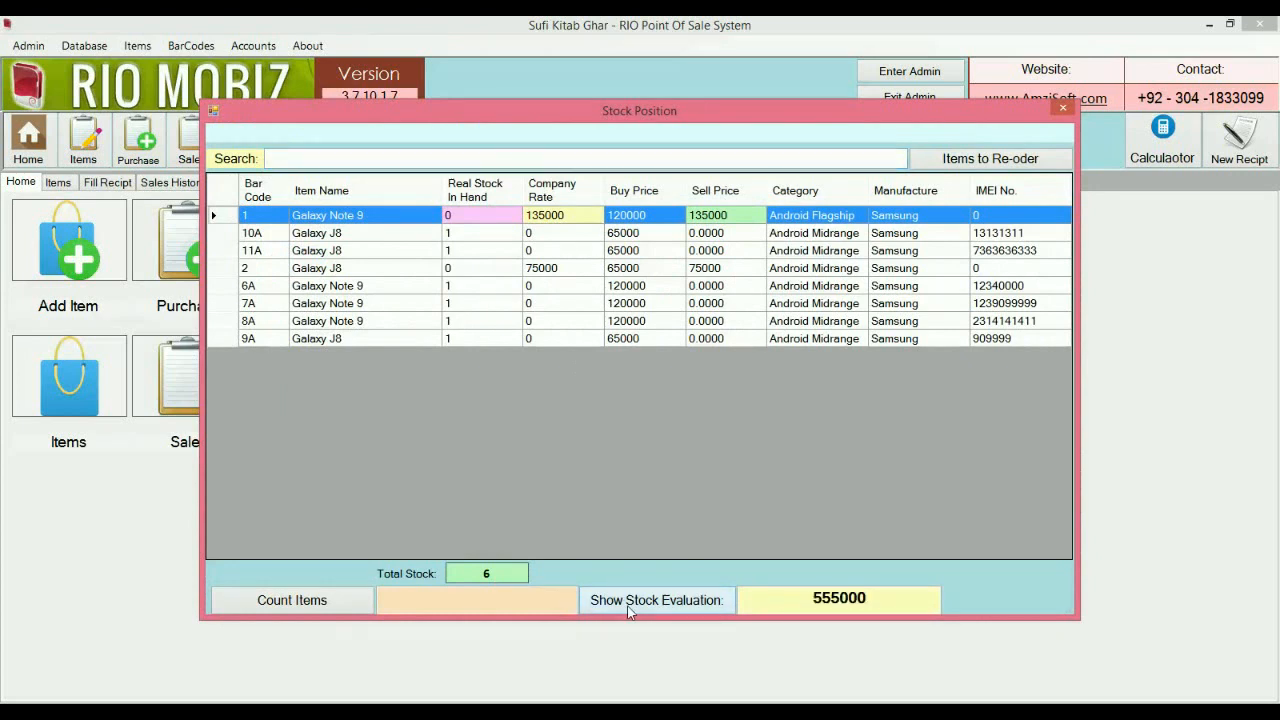
click(334, 613)
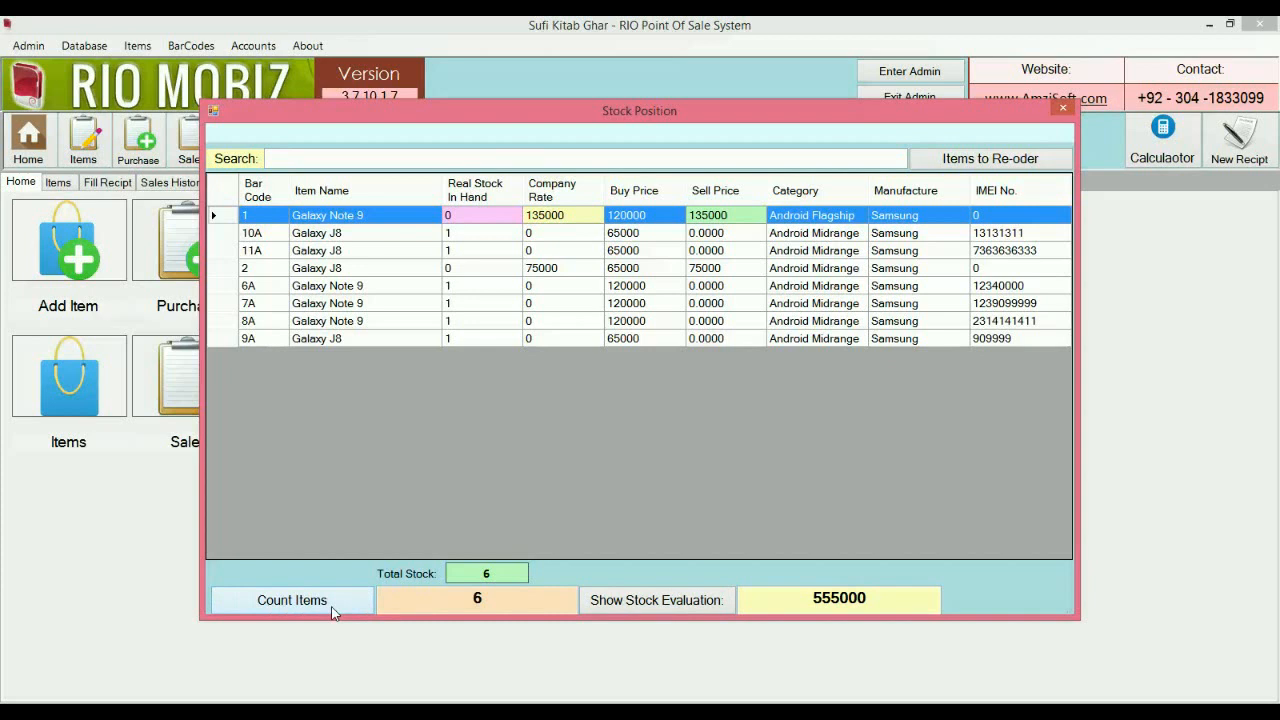
- Search the stock for "note" and show the item count and stock evaluation for the matching items
click(464, 155)
text(n)
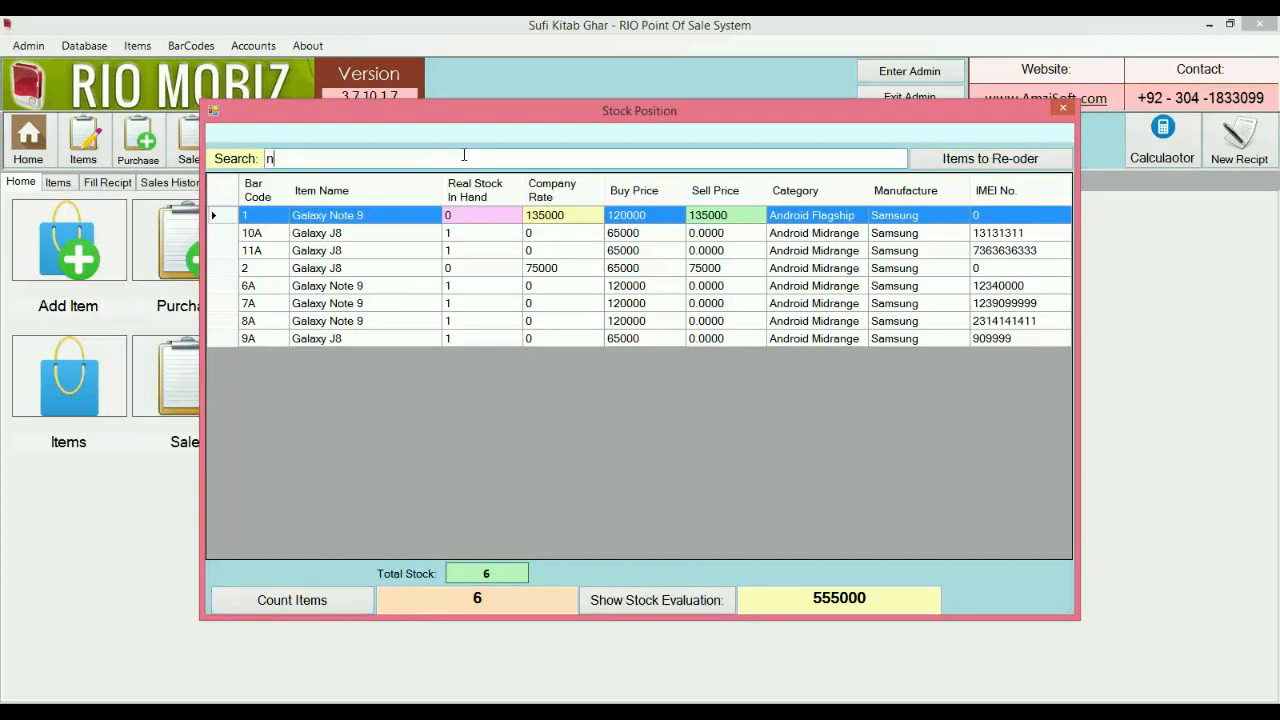
text(ote9)
key(BackSpace)
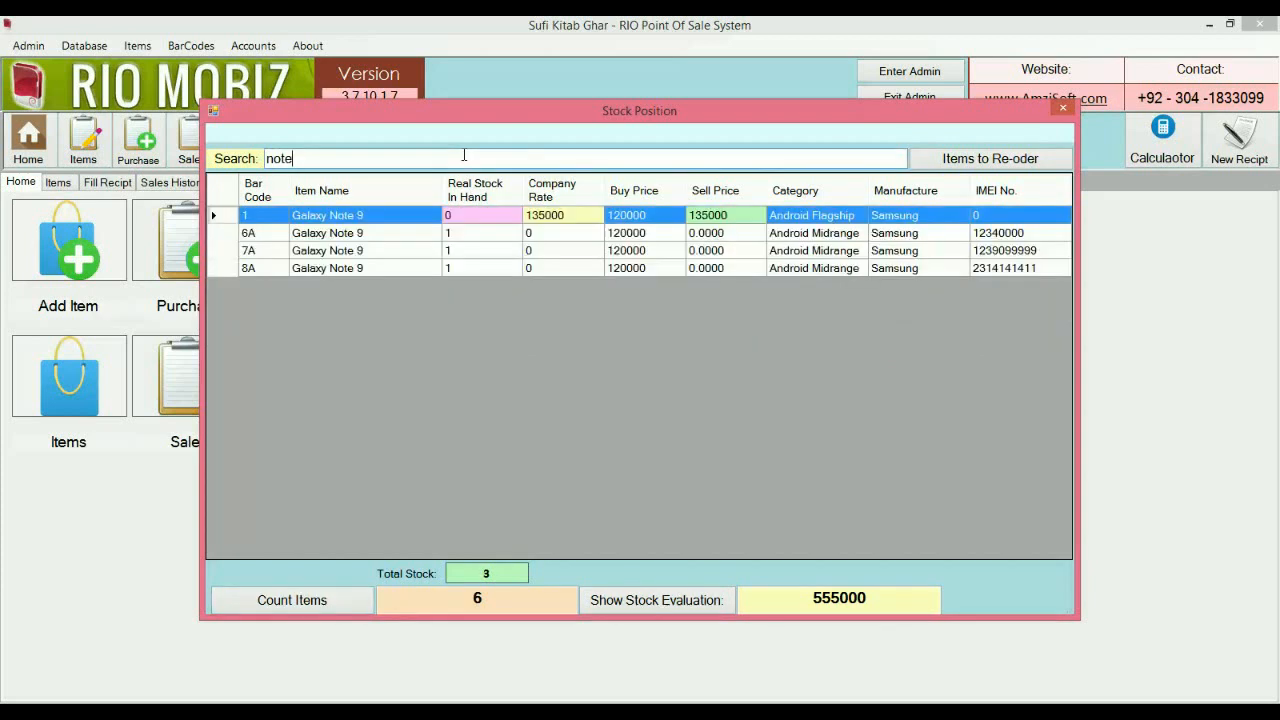
click(325, 604)
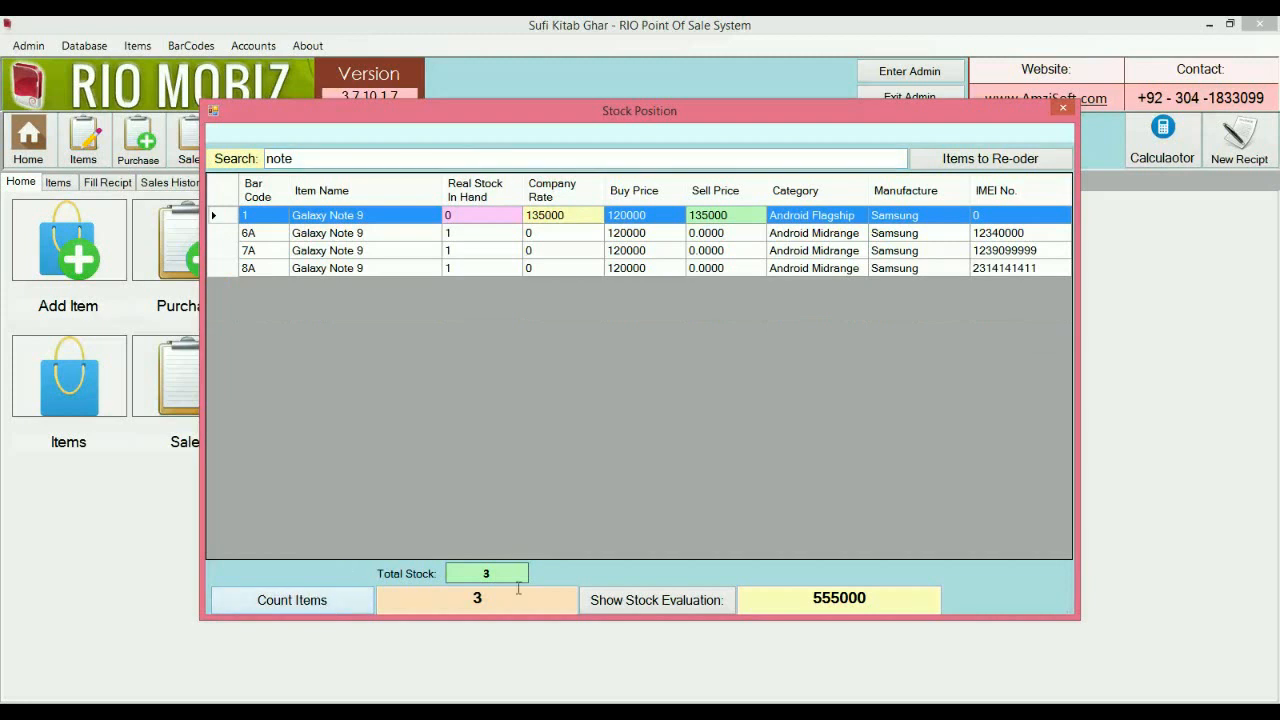
click(608, 601)
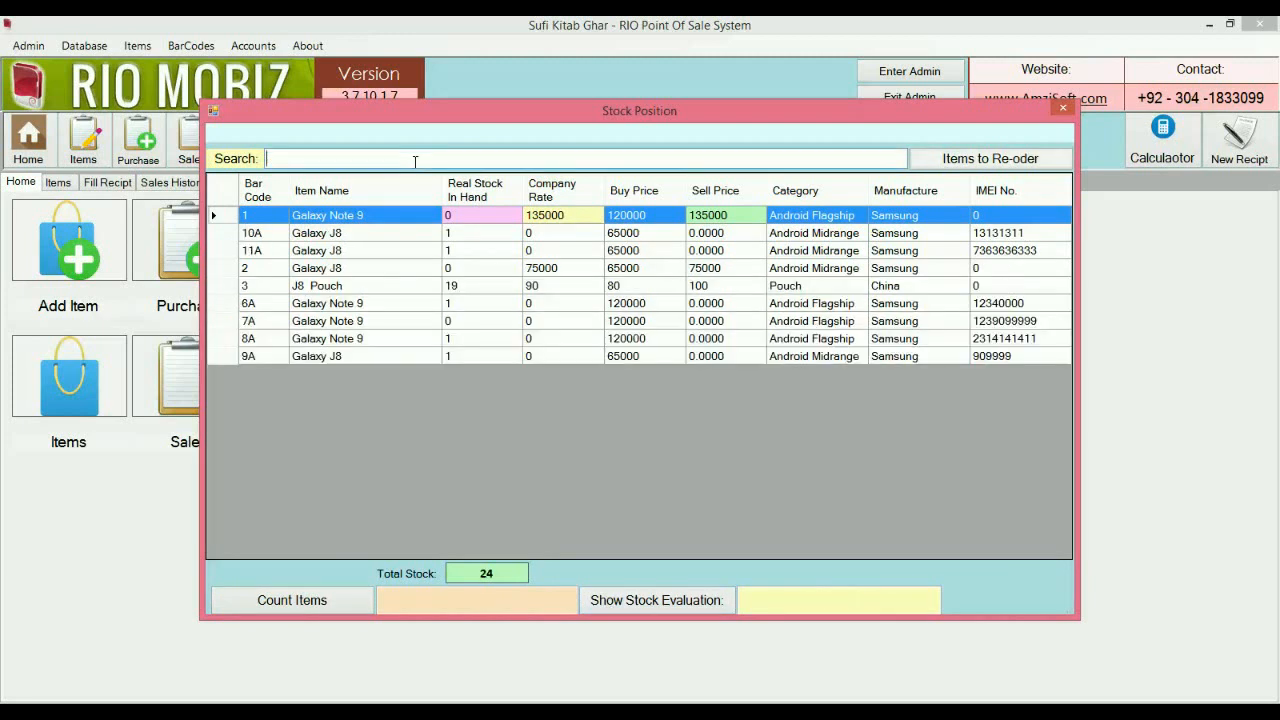
- Search the stock for "Android mi", show its stock evaluation and item count, and close the stock position
text(Android mi)
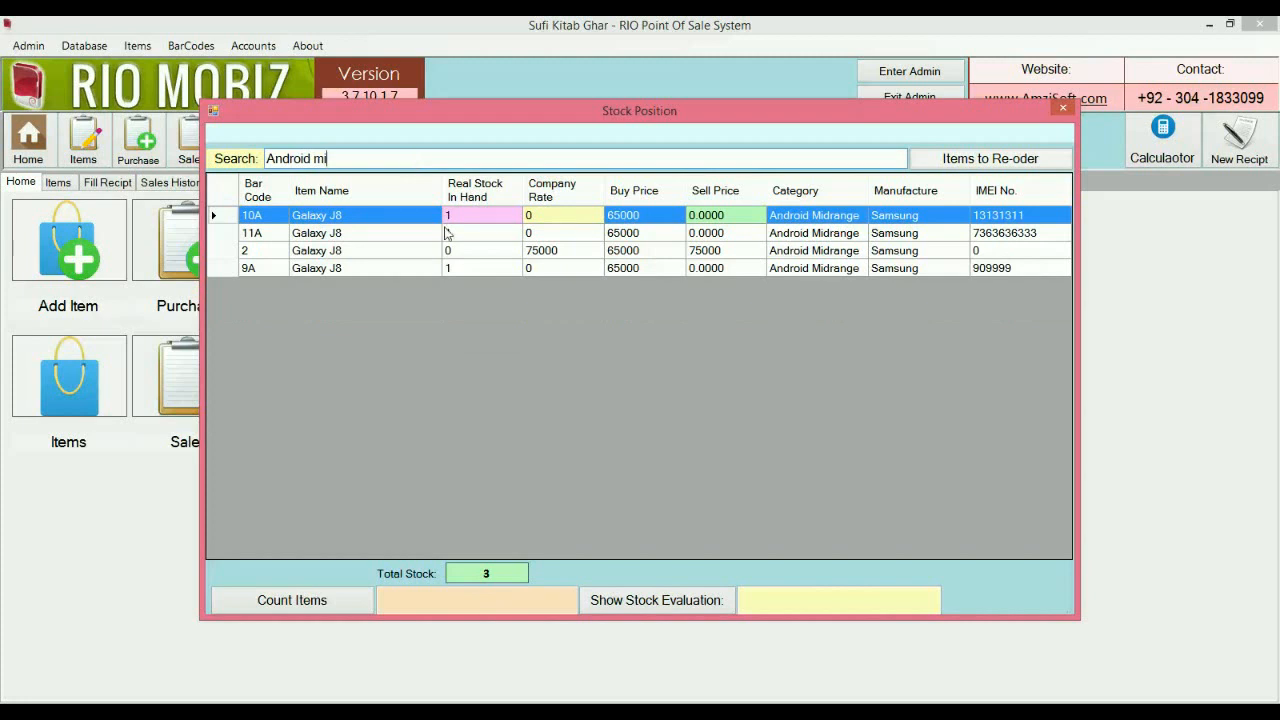
click(612, 610)
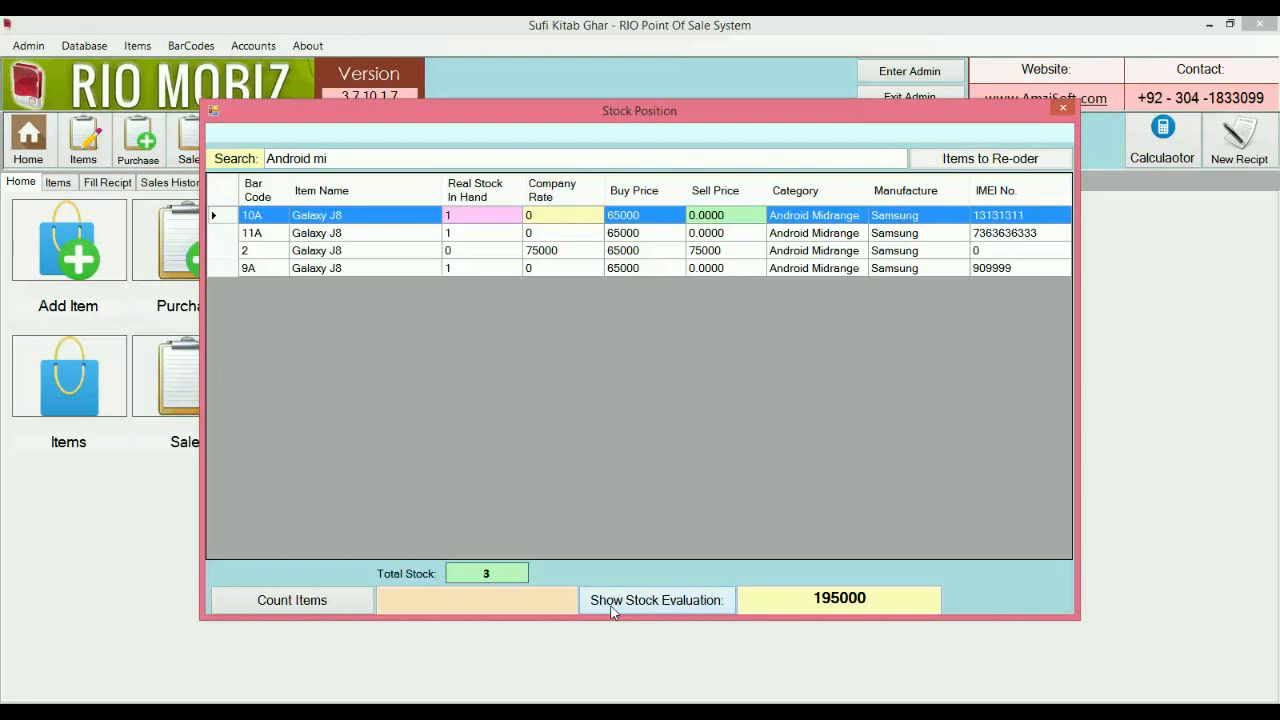
click(326, 603)
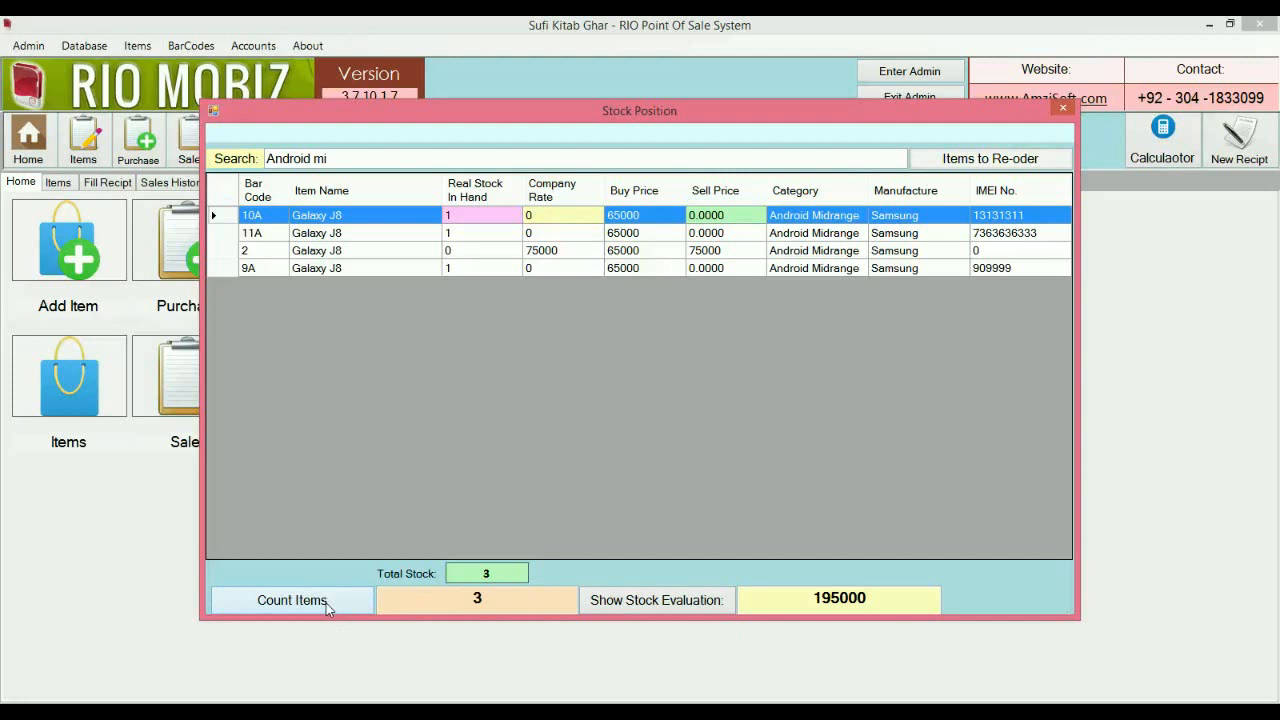
click(502, 161)
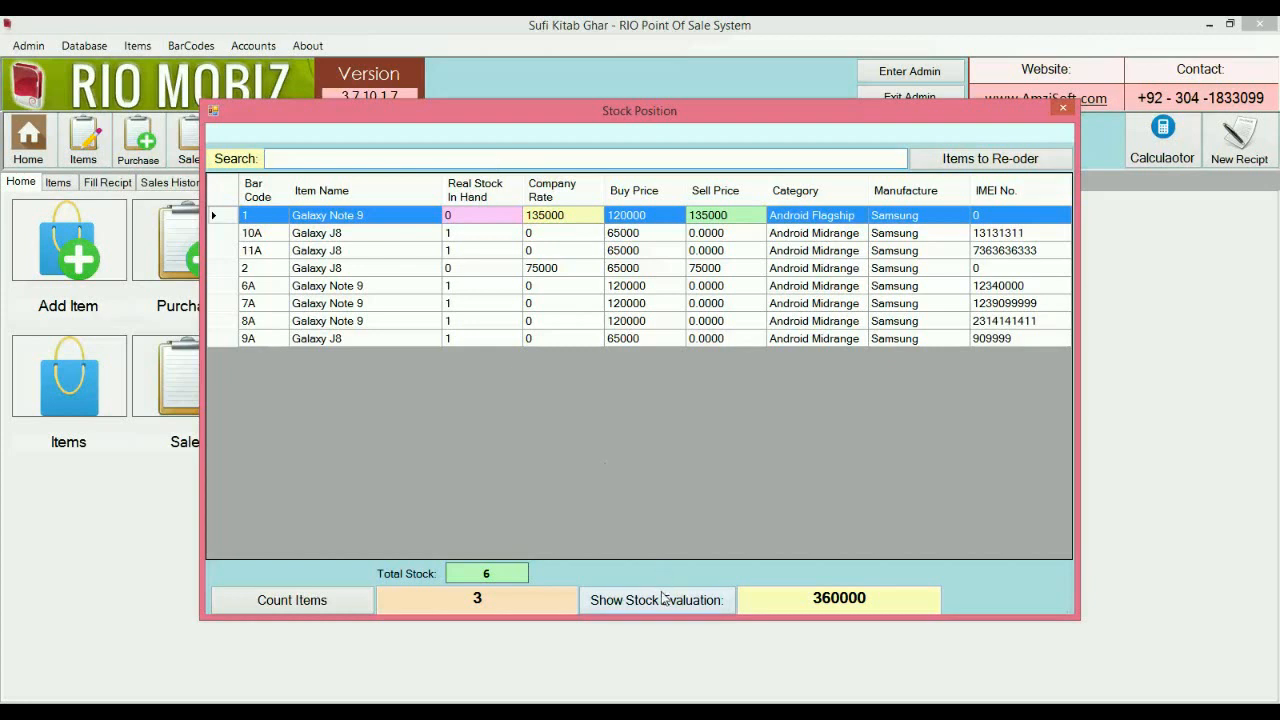
click(1062, 110)
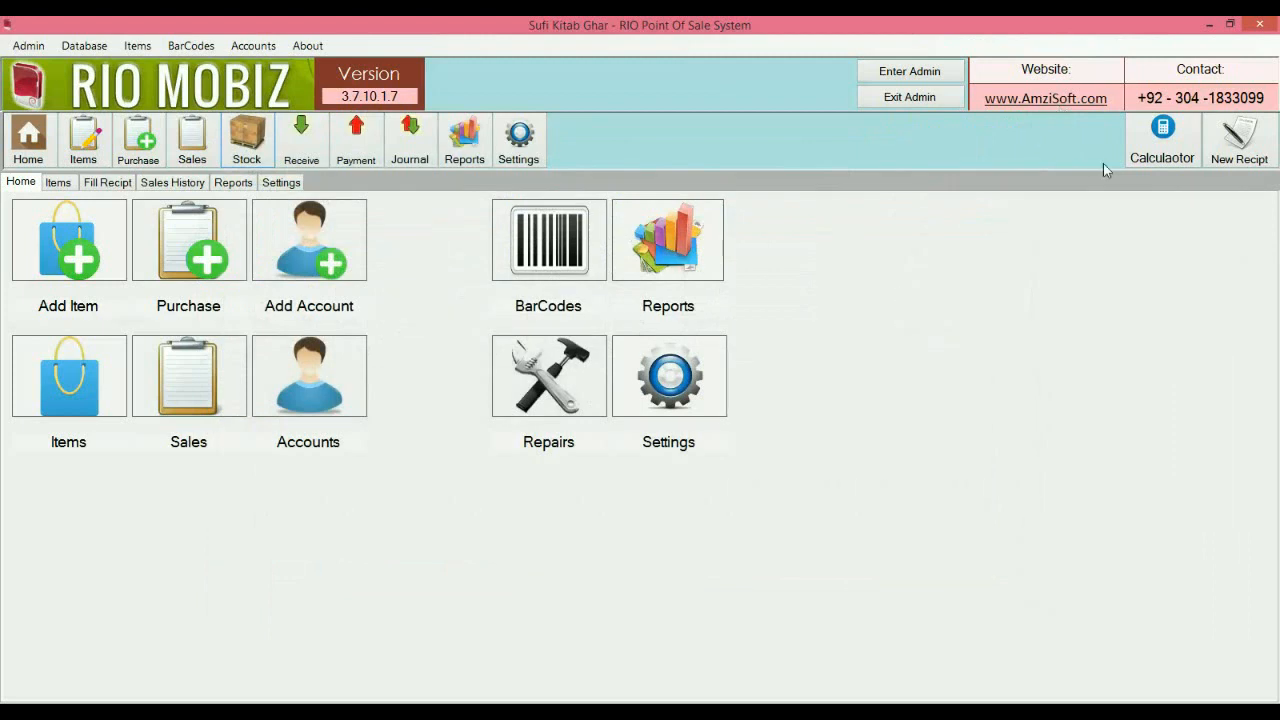
- Check the customer choices on a new sales receipt, select COUNTER, and return to the home page
click(1240, 130)
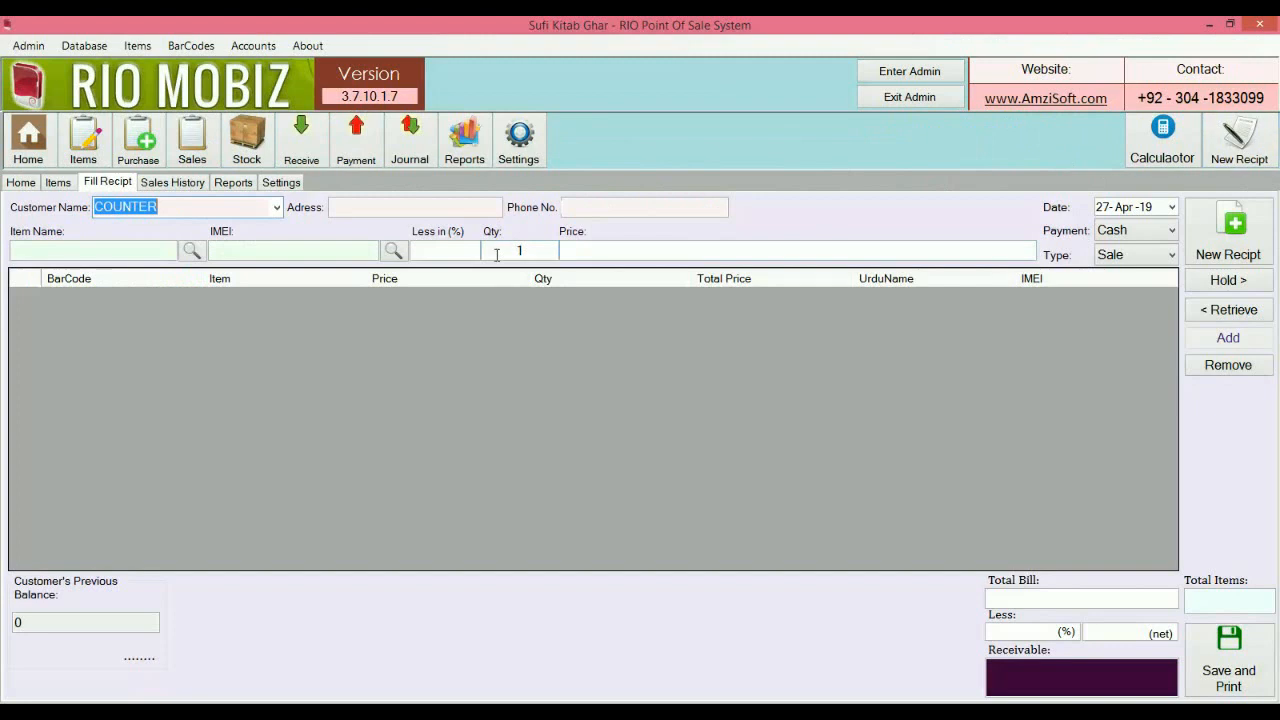
click(278, 212)
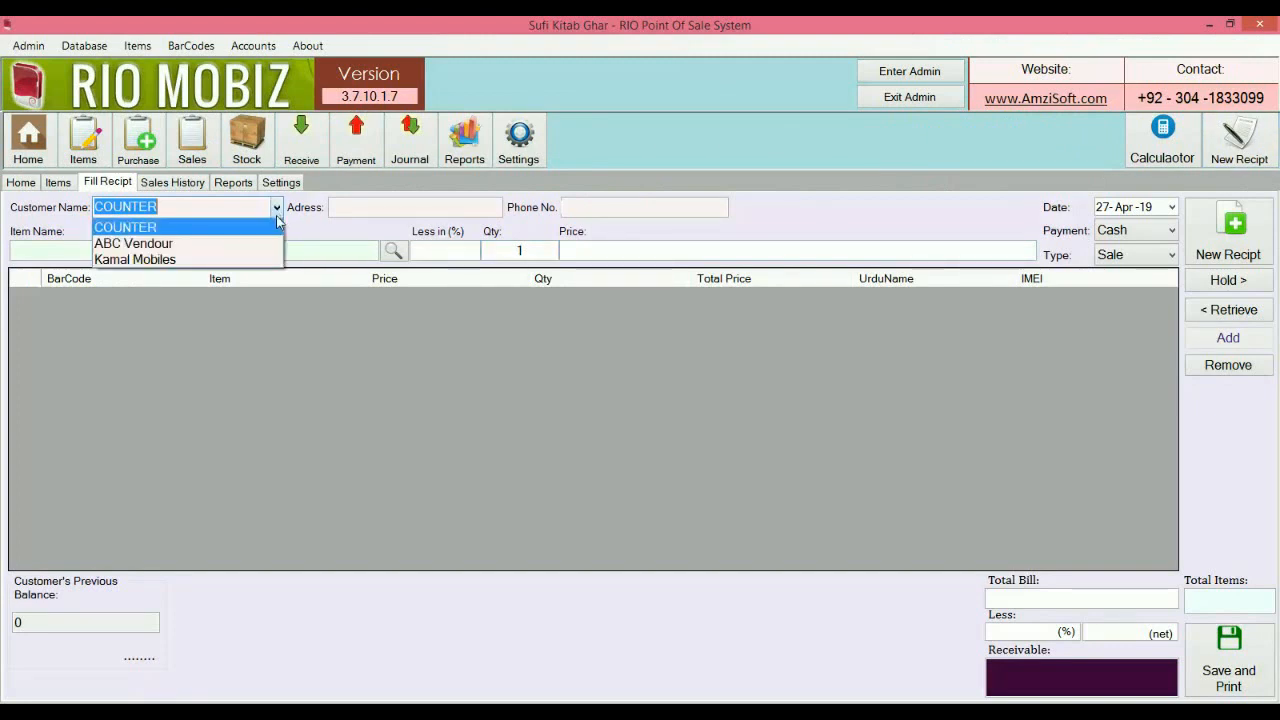
click(268, 230)
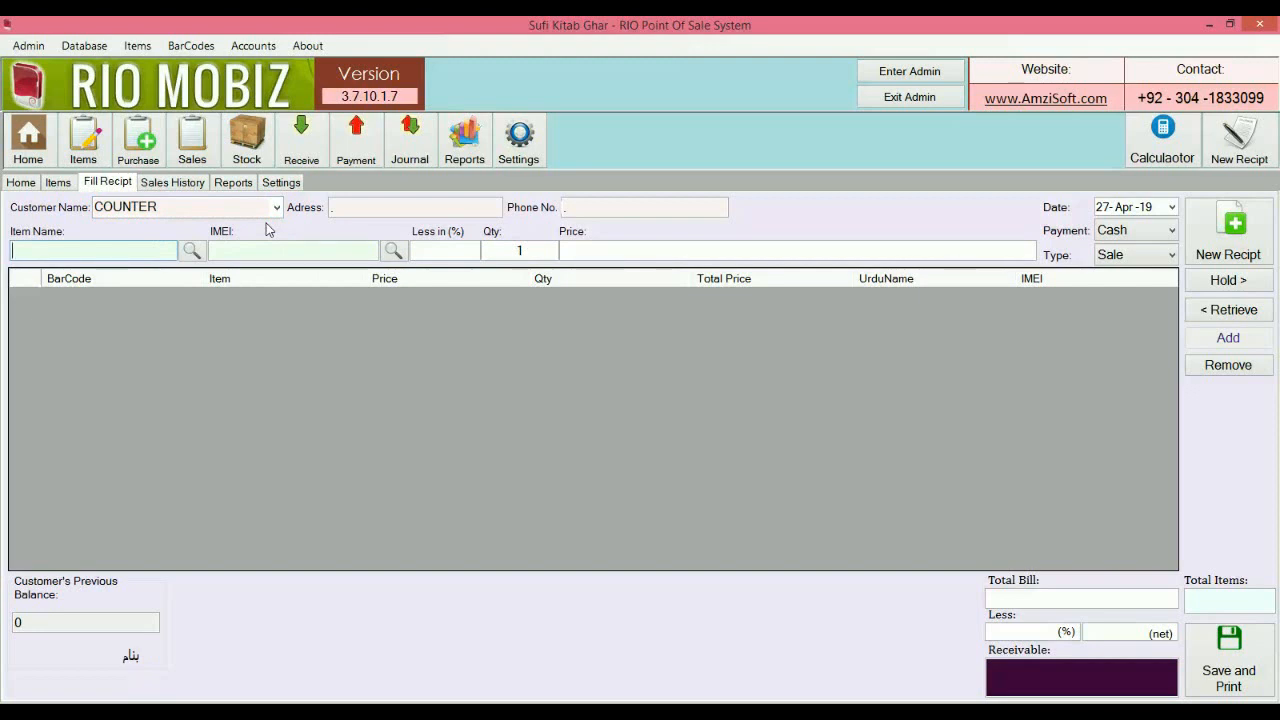
click(31, 188)
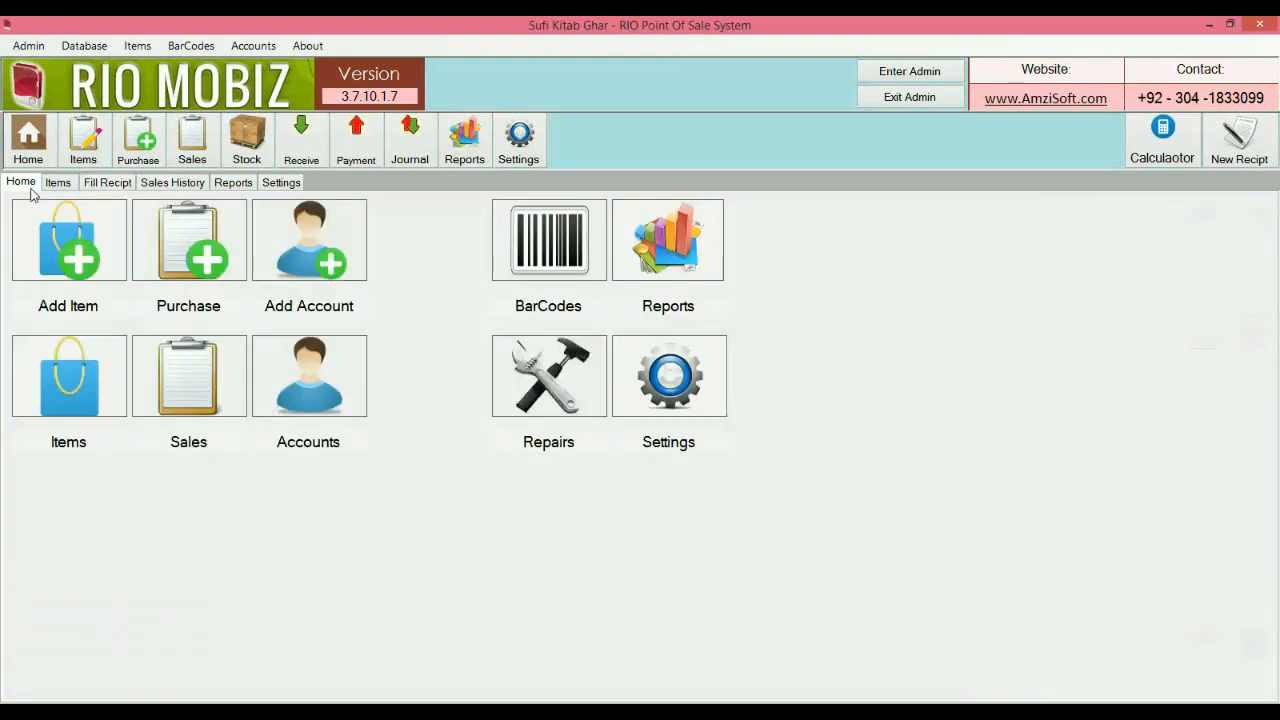
- Add a new customer account with the customer's name, placeholder dots for address and phone number, and an account type, and close the form
click(311, 262)
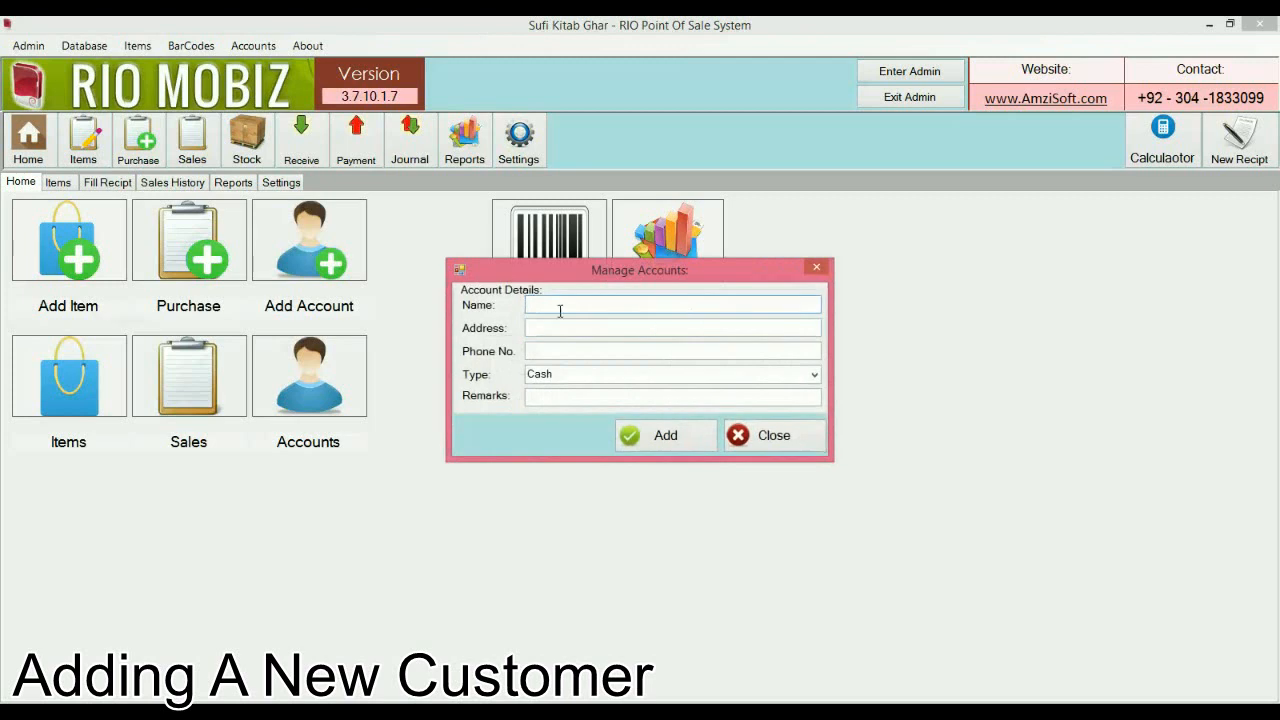
text(La)
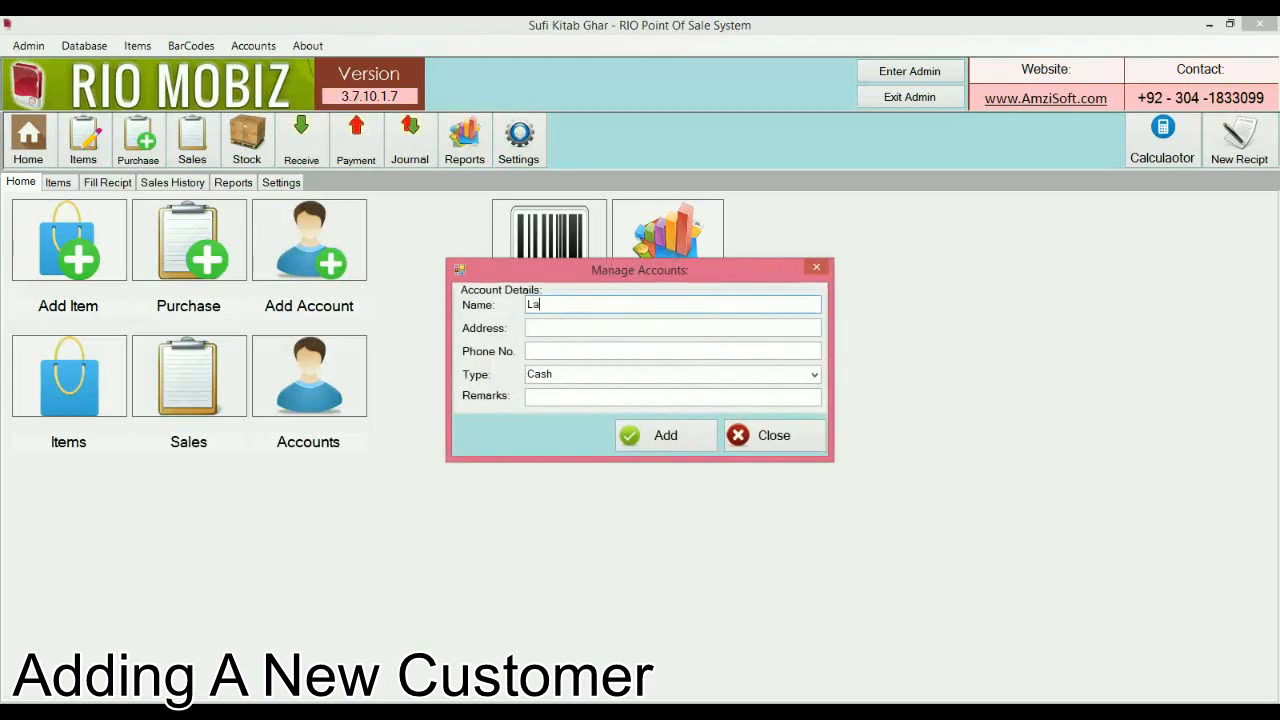
text(teef Sahab)
key(Tab)
key(Tab)
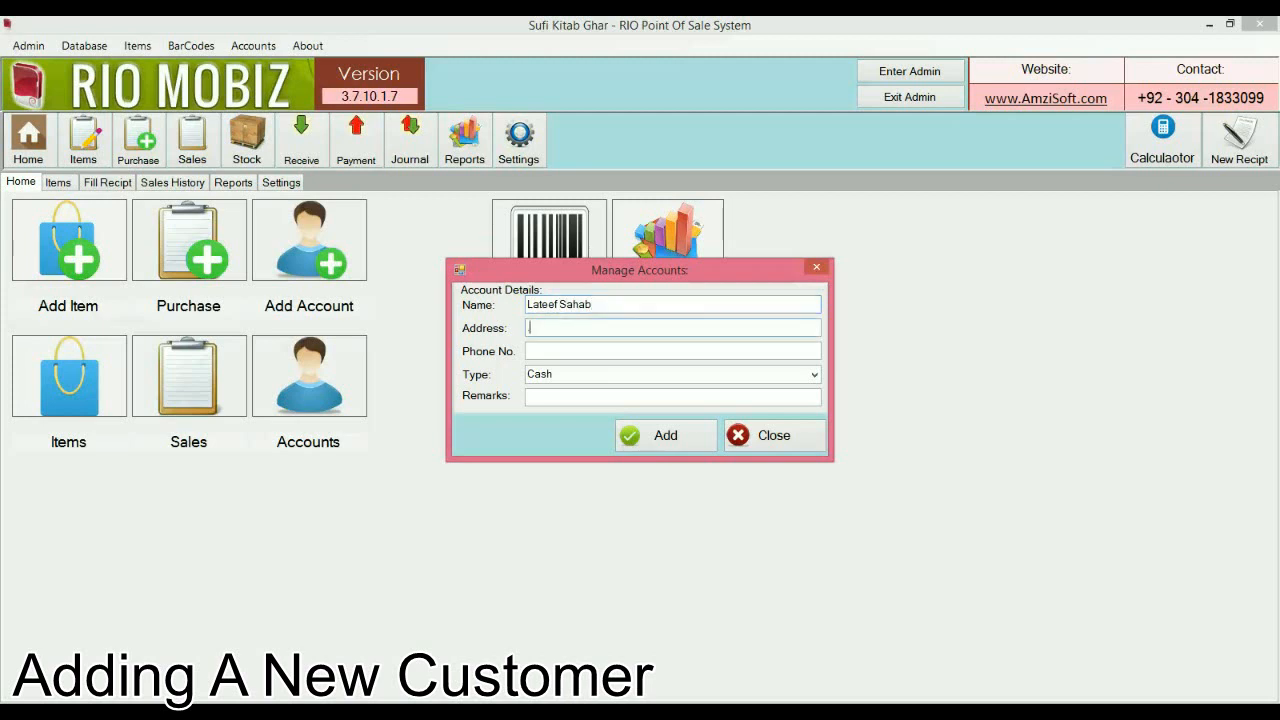
key(Tab)
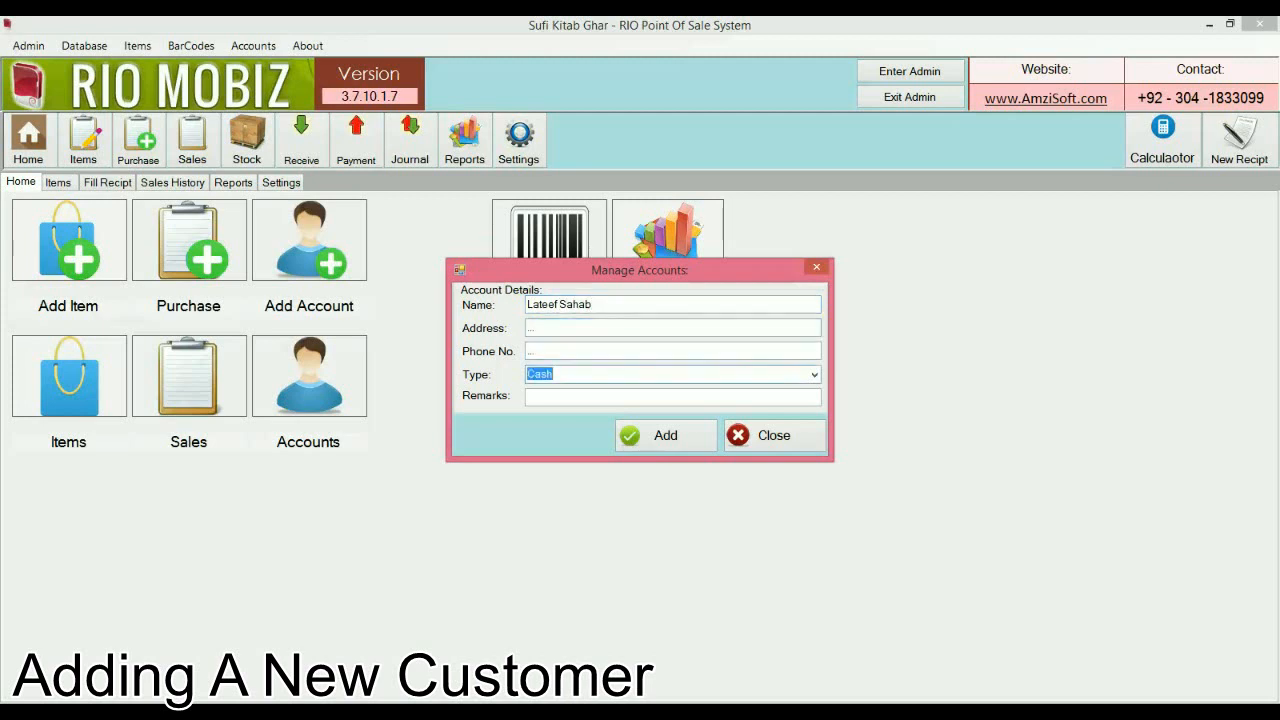
text(c)
key(Down)
key(Return)
click(628, 437)
click(773, 435)
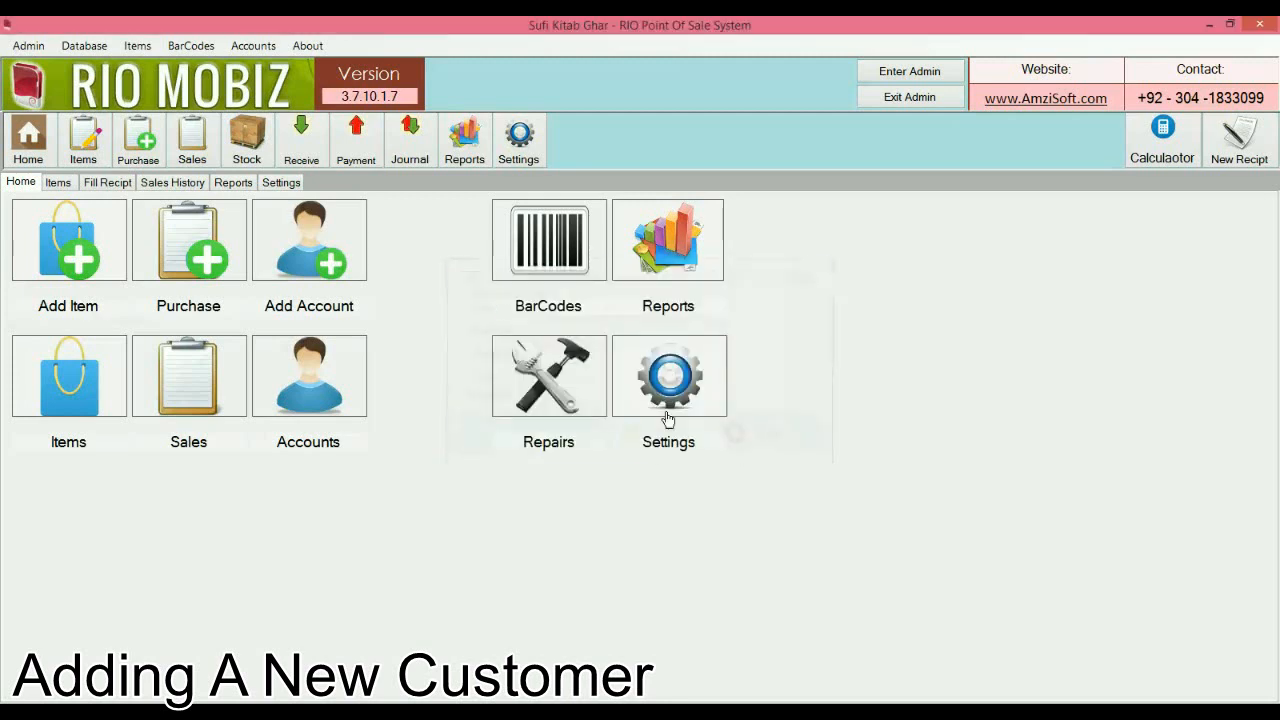
- Start a new sales receipt and select the newly added customer
click(113, 187)
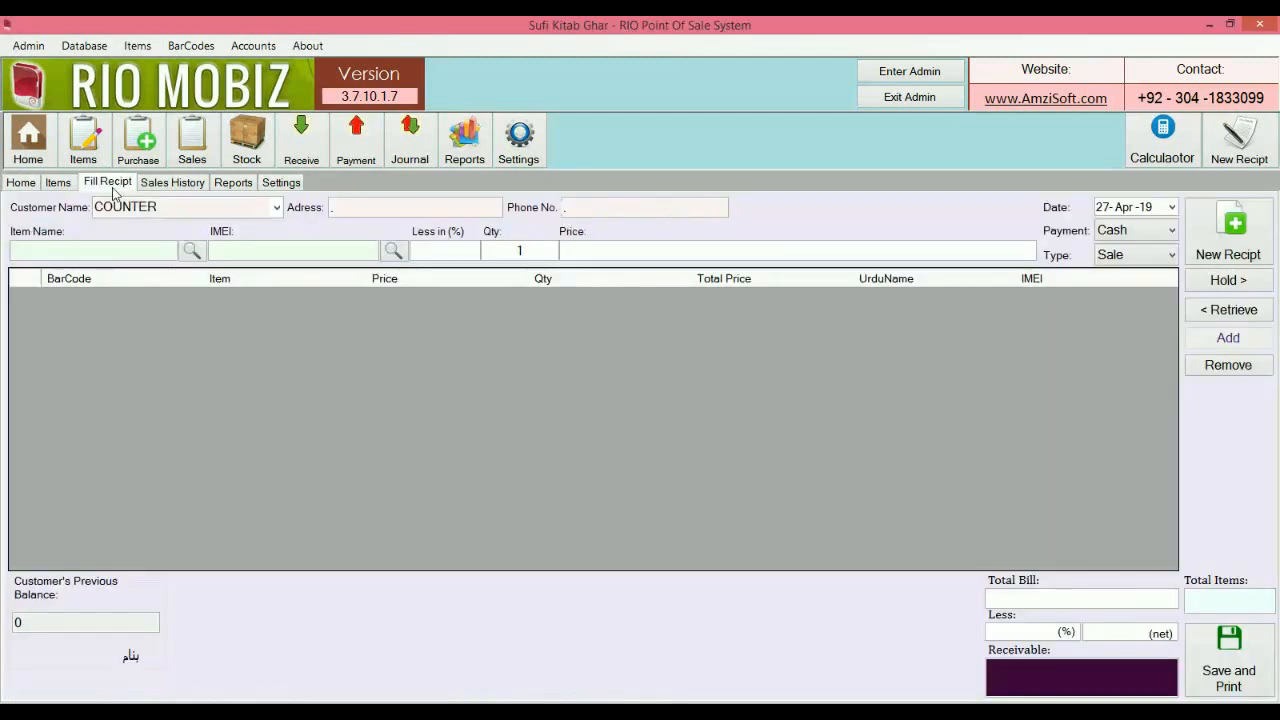
click(1237, 140)
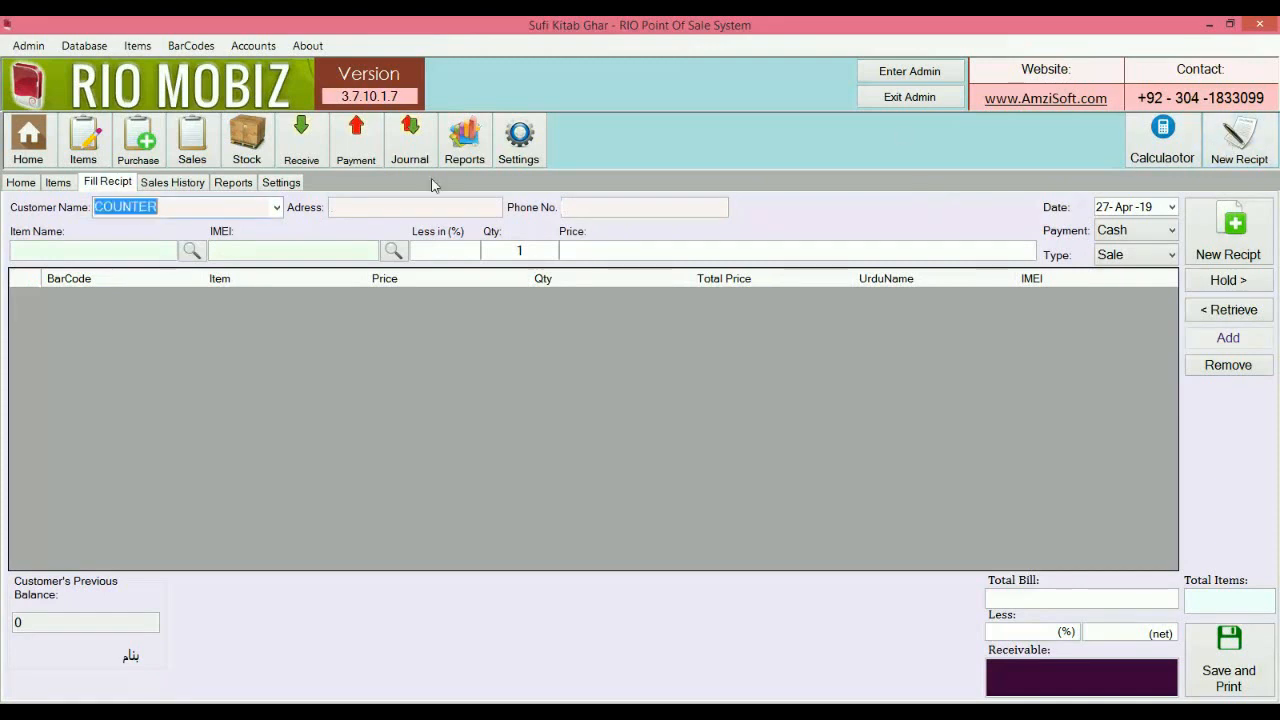
click(117, 192)
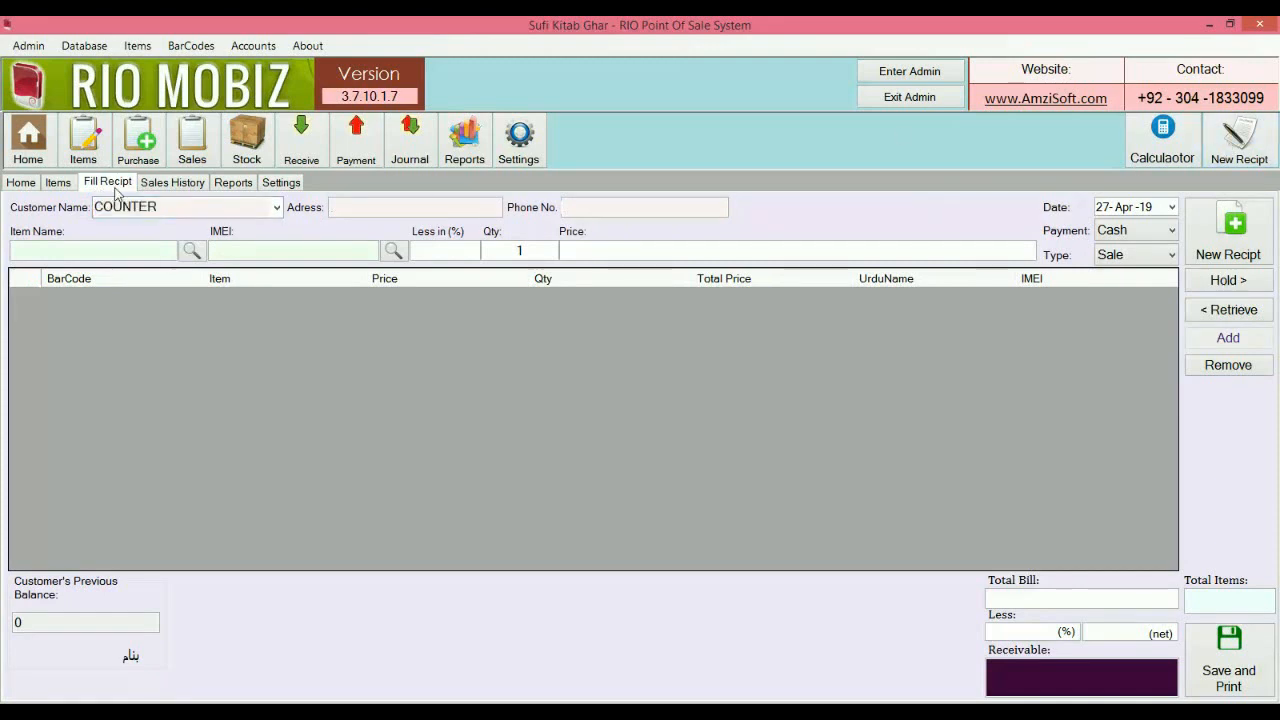
click(277, 207)
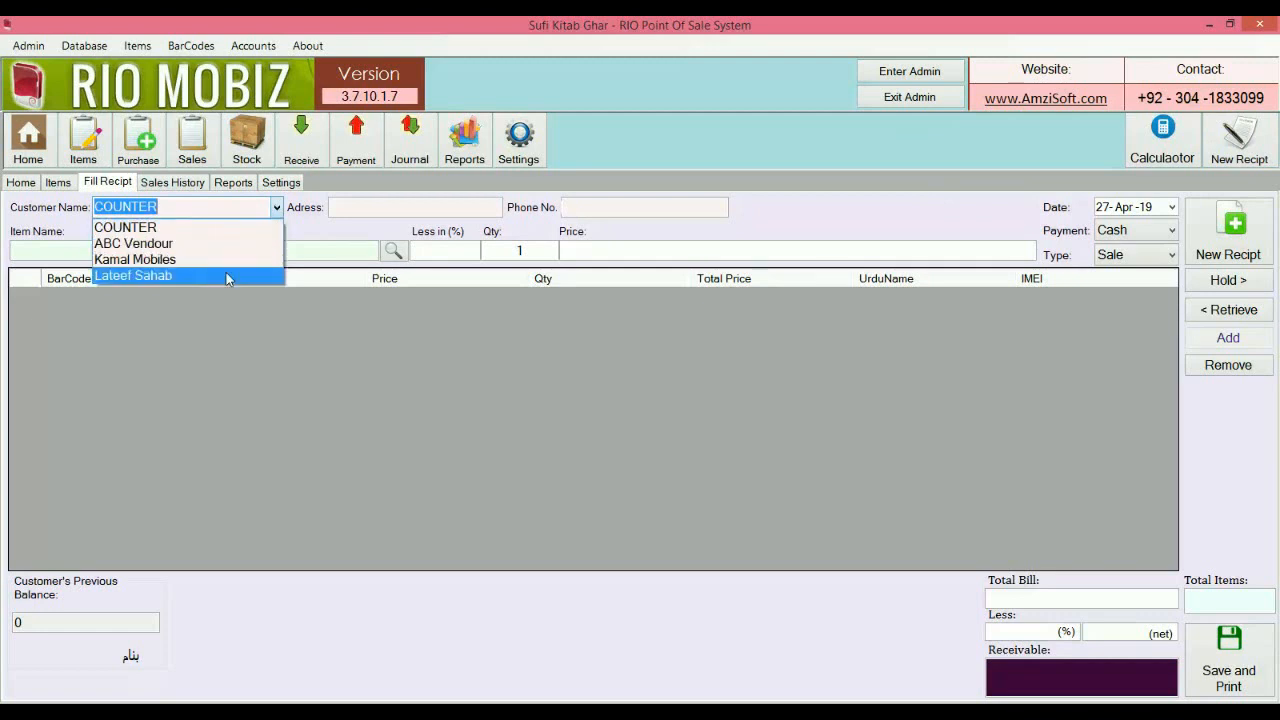
click(227, 279)
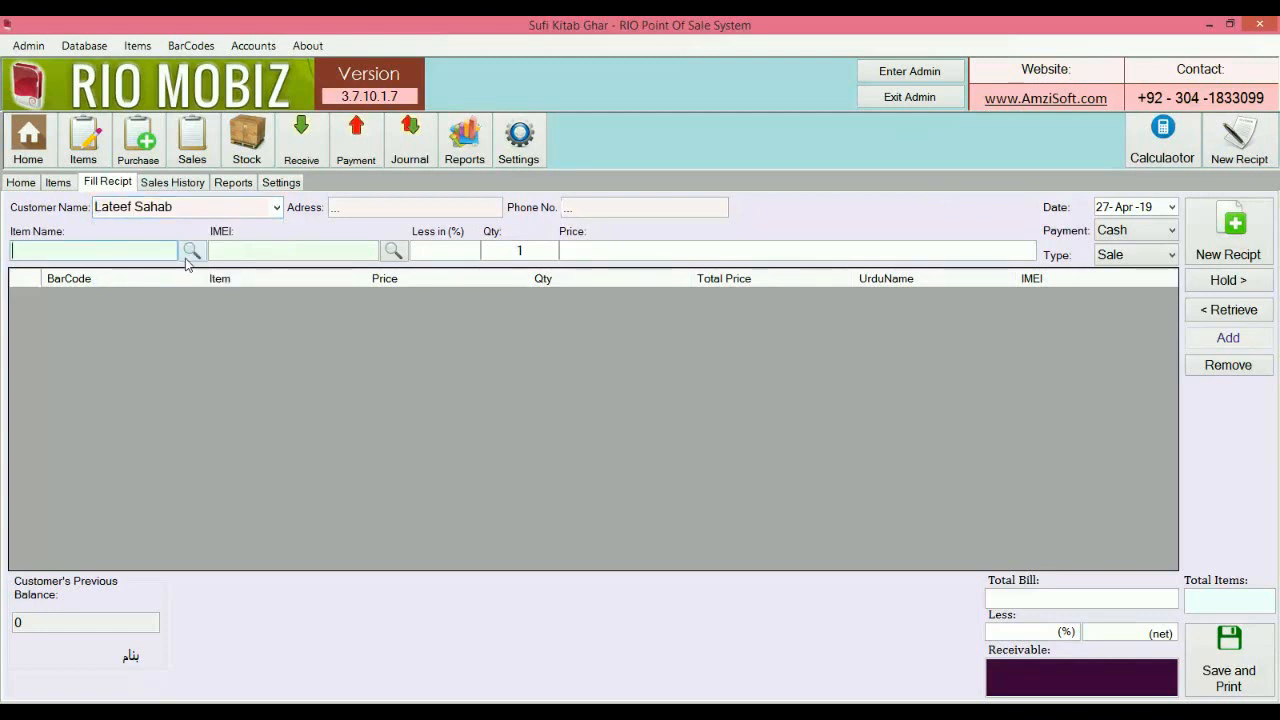
- Add one Galaxy Note 9 to the receipt at 135000, choosing the in-stock IMEI unit with barcode 7A
click(186, 258)
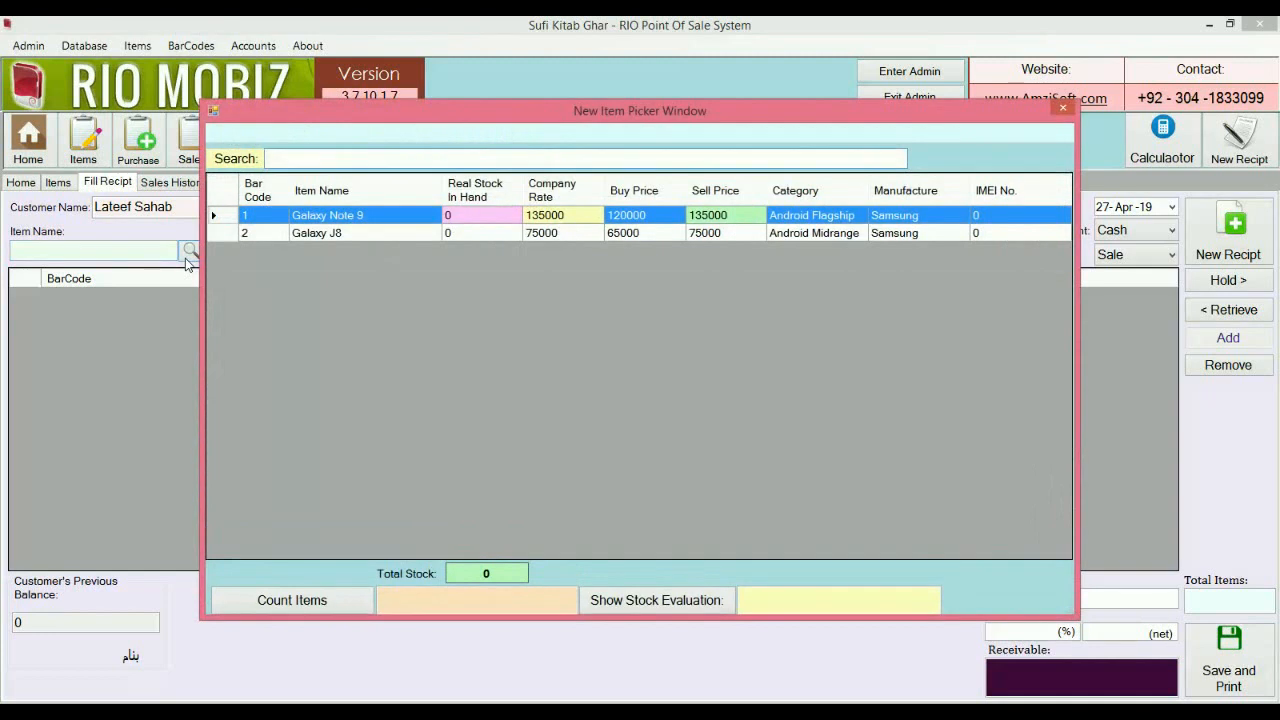
key(Return)
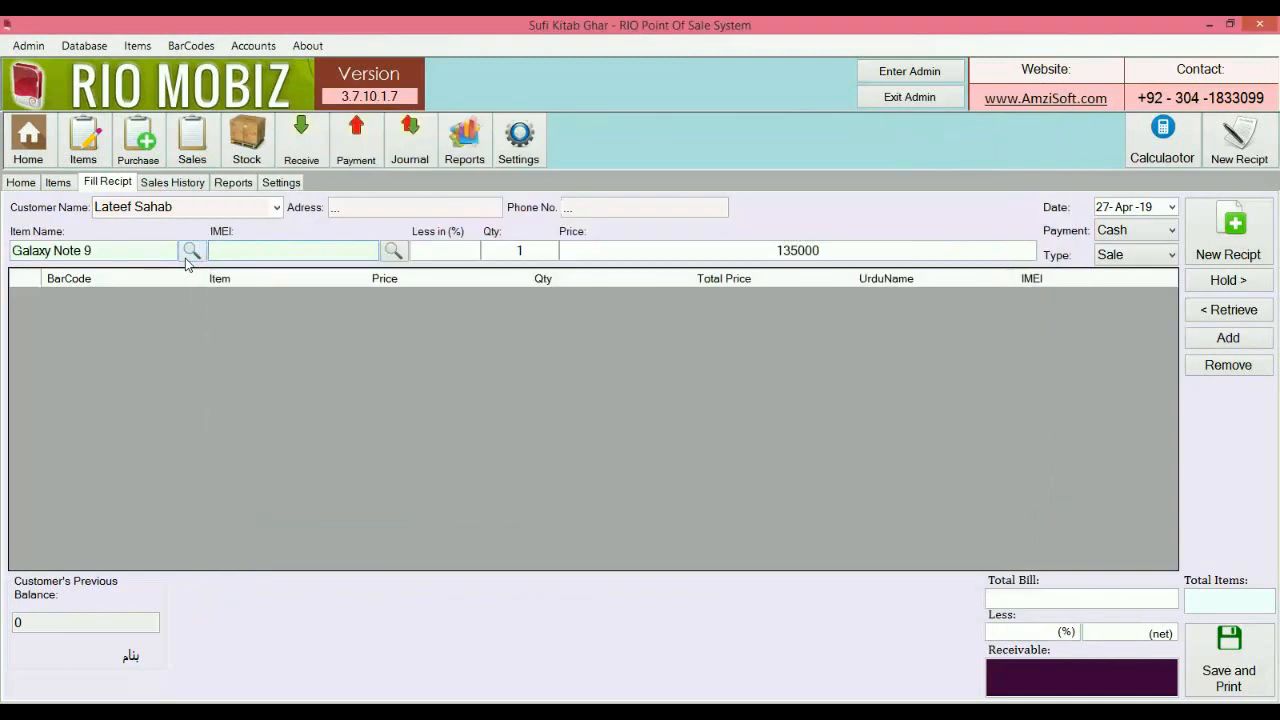
click(391, 256)
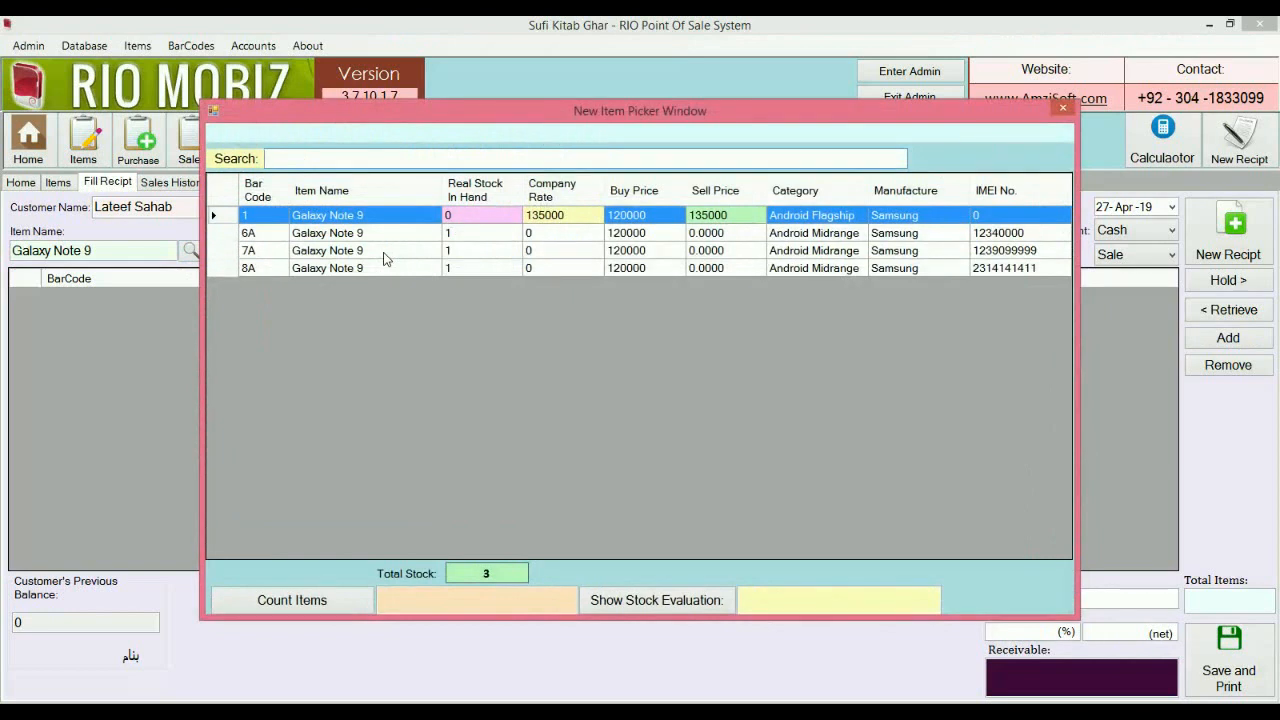
key(Down)
key(Down)
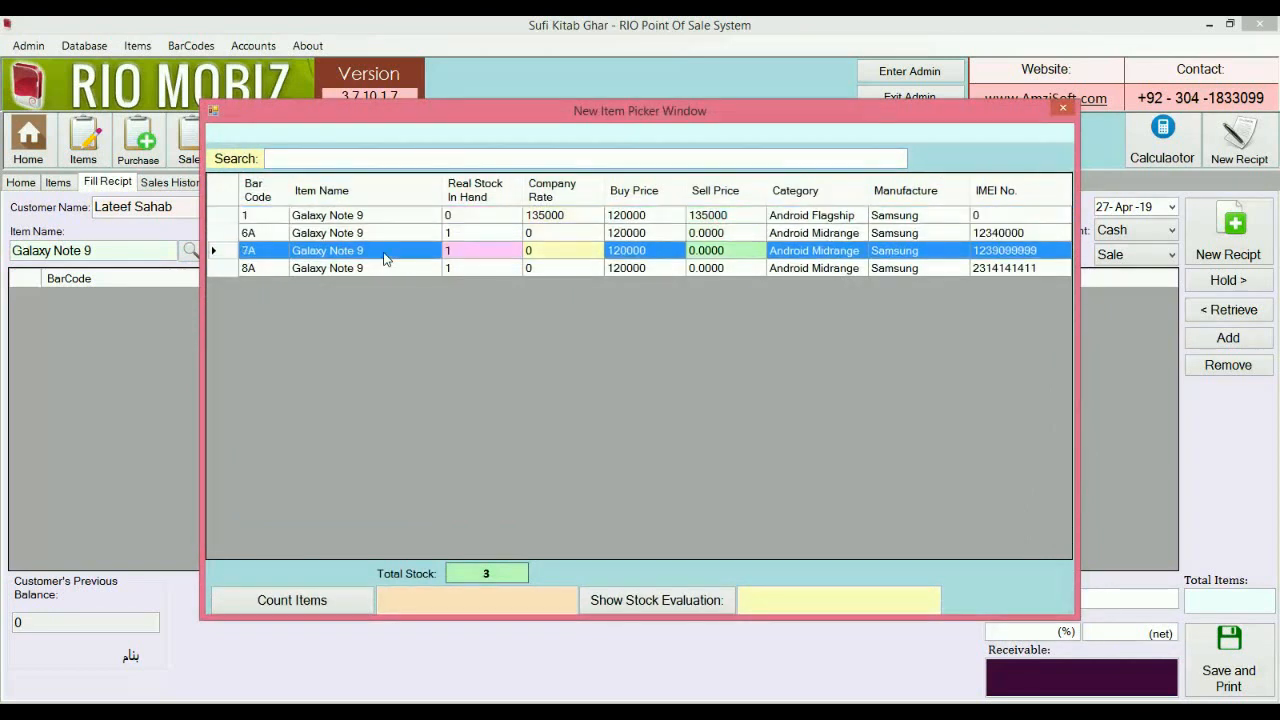
key(Return)
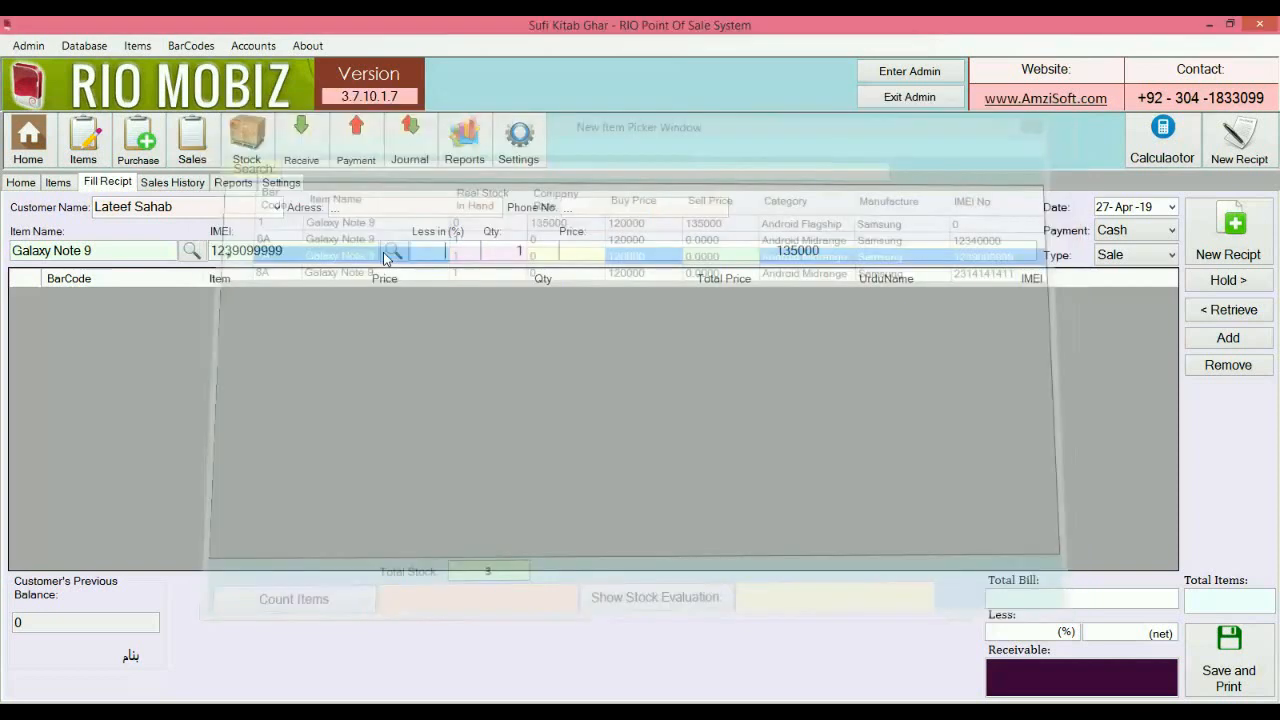
key(Tab)
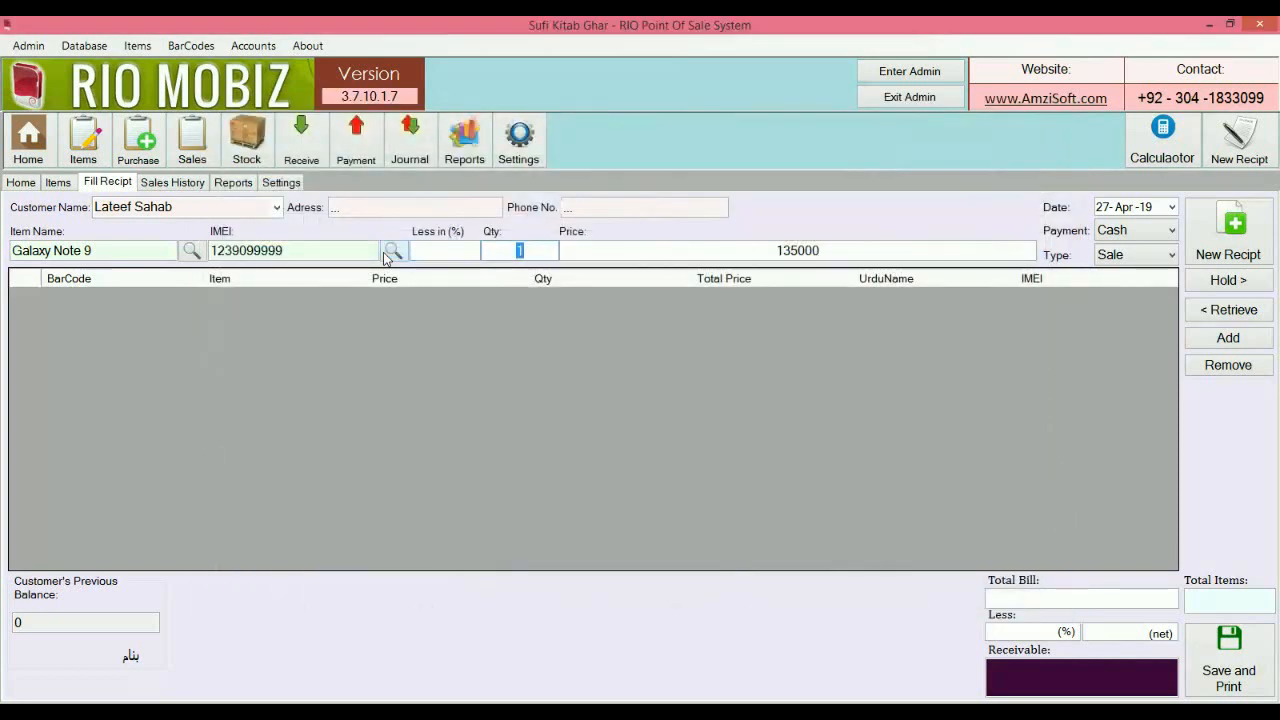
key(Tab)
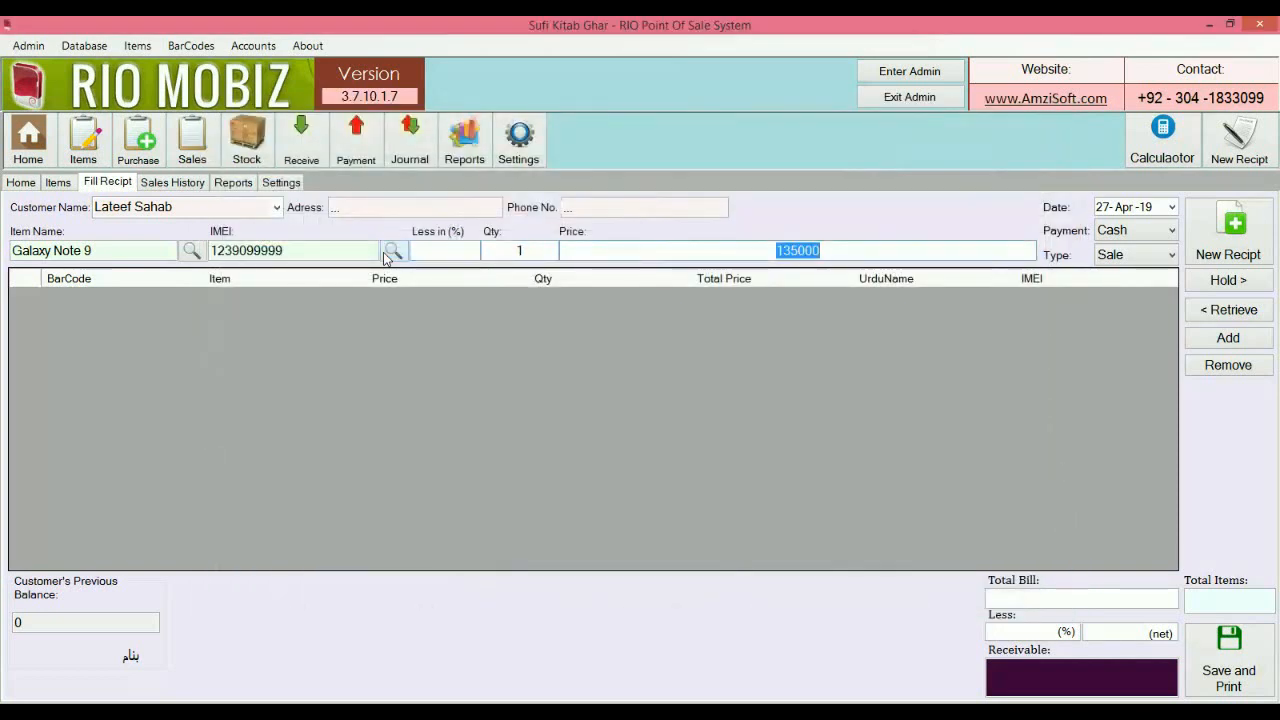
key(Return)
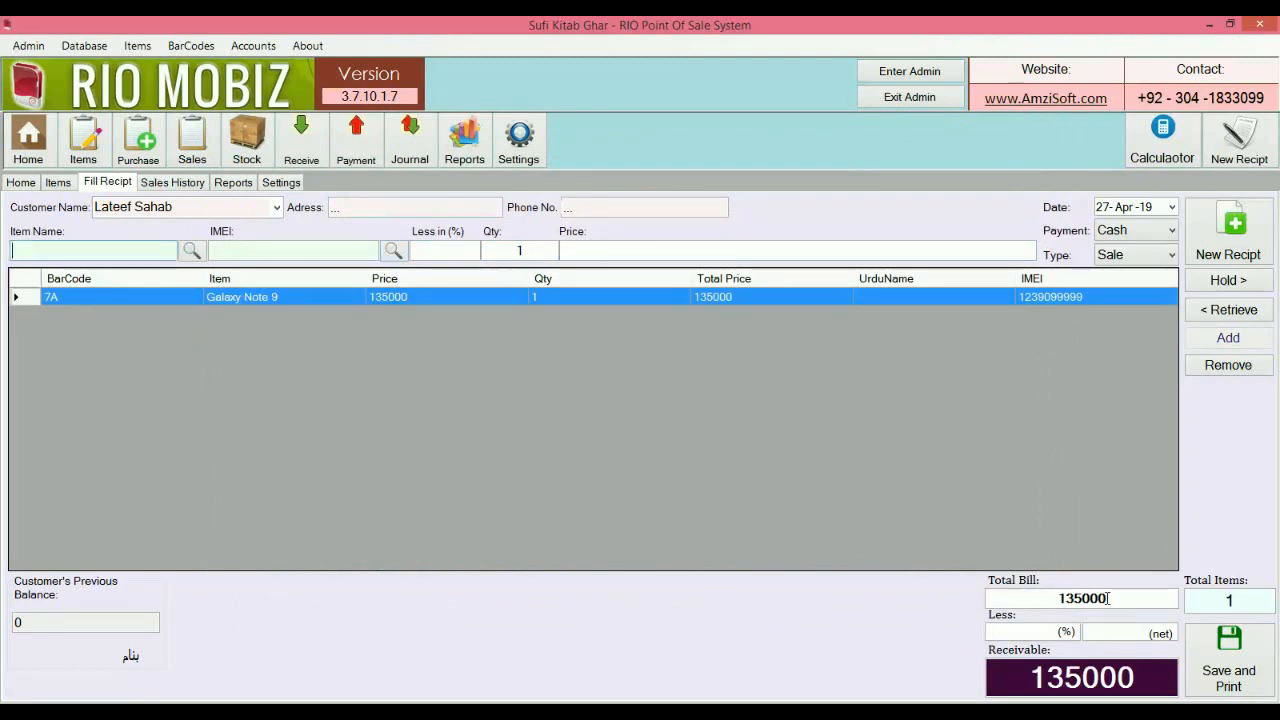
- Save and print the receipt with 135000 received, and close the print preview
click(1225, 652)
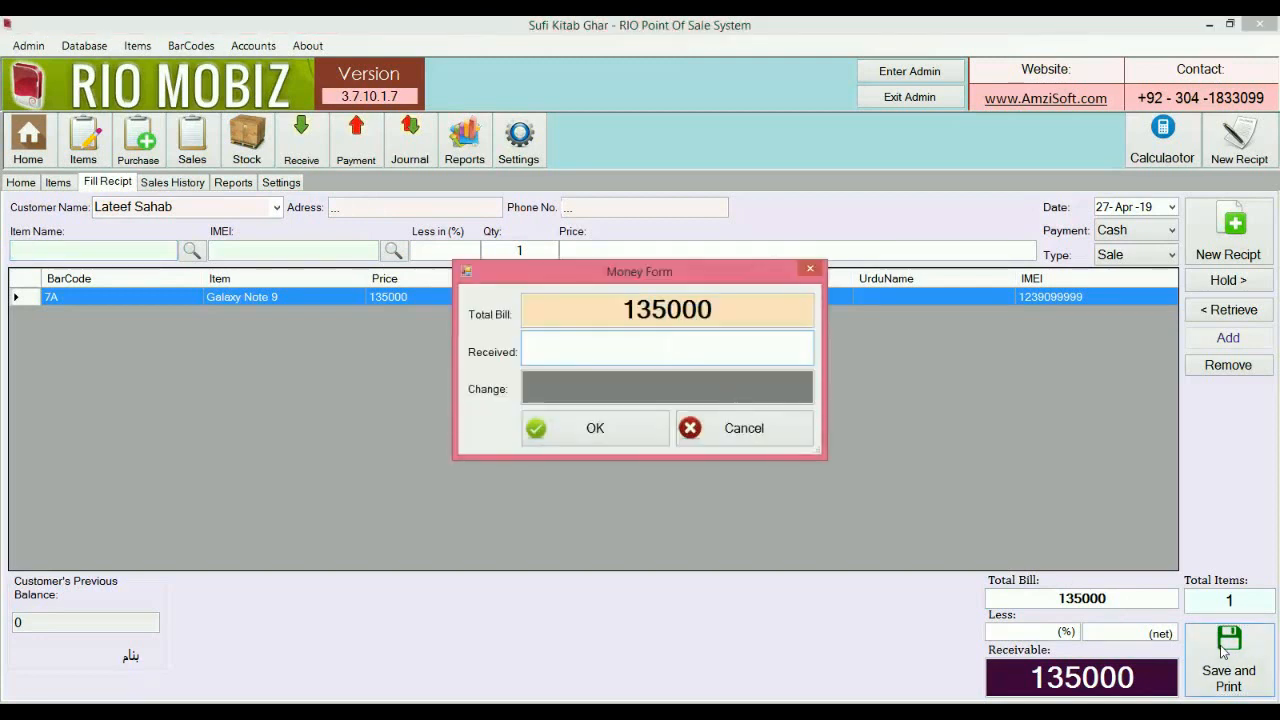
text(13500)
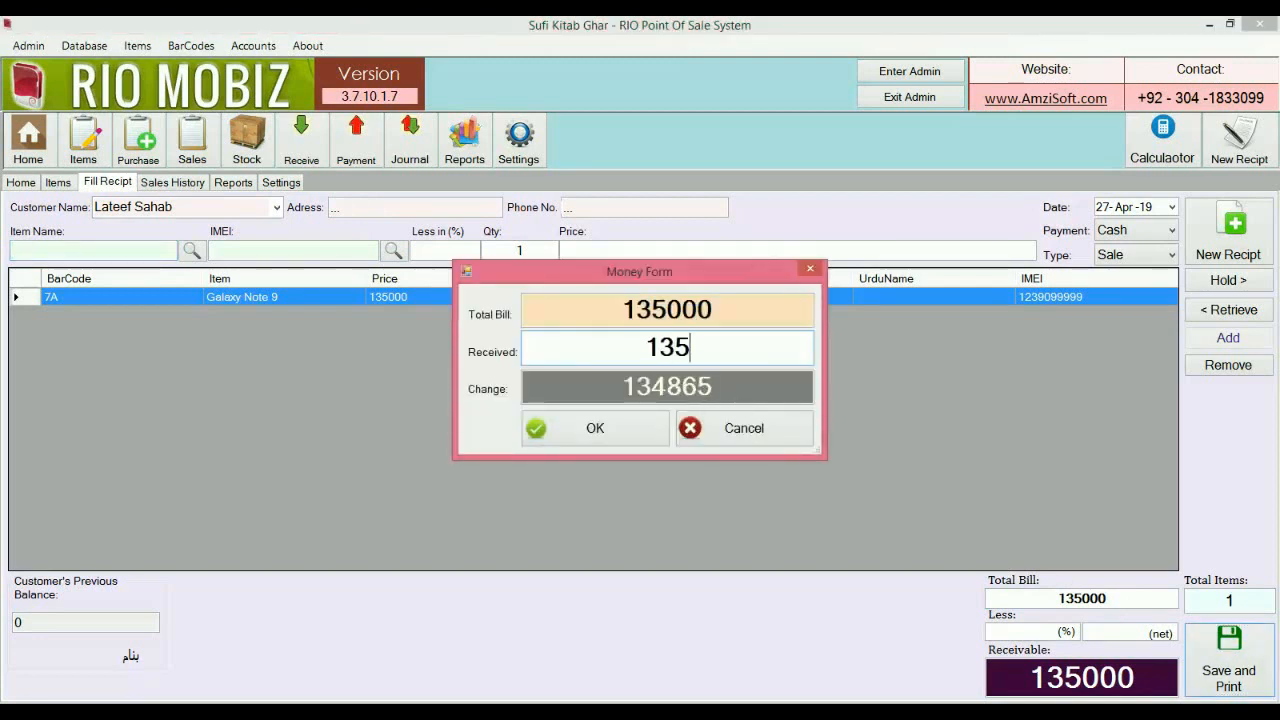
text(0)
key(Return)
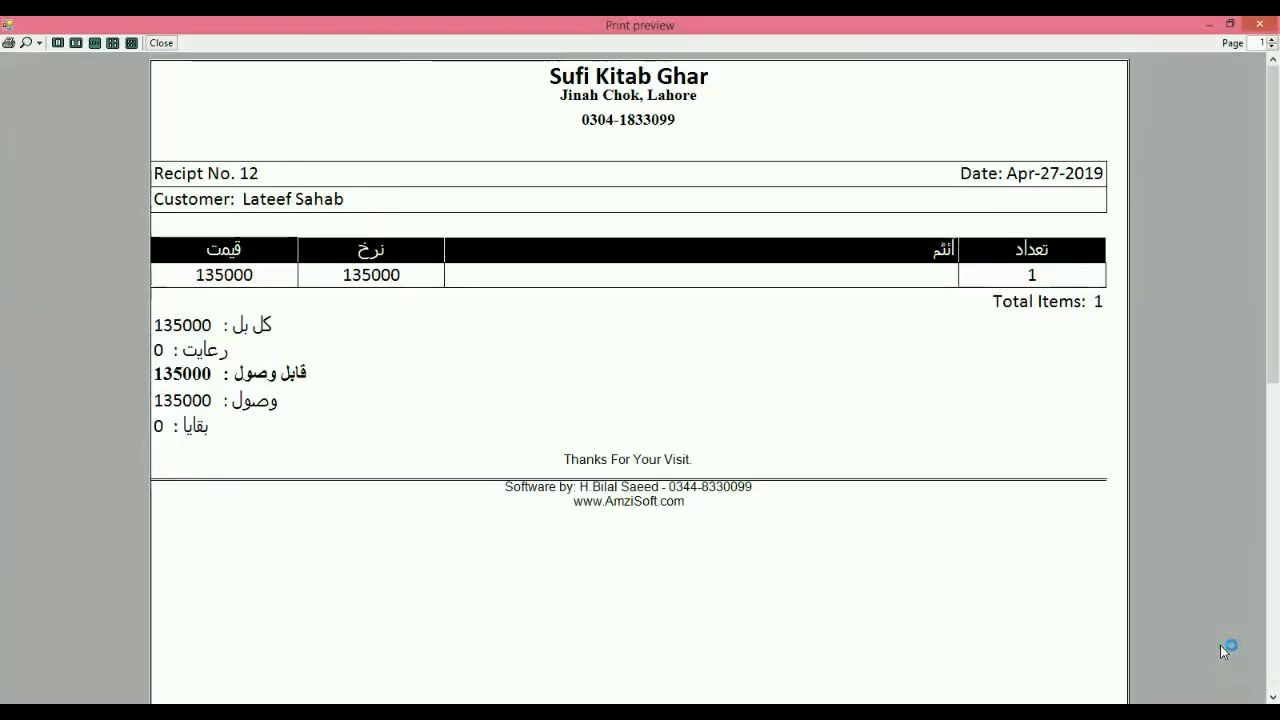
click(1259, 23)
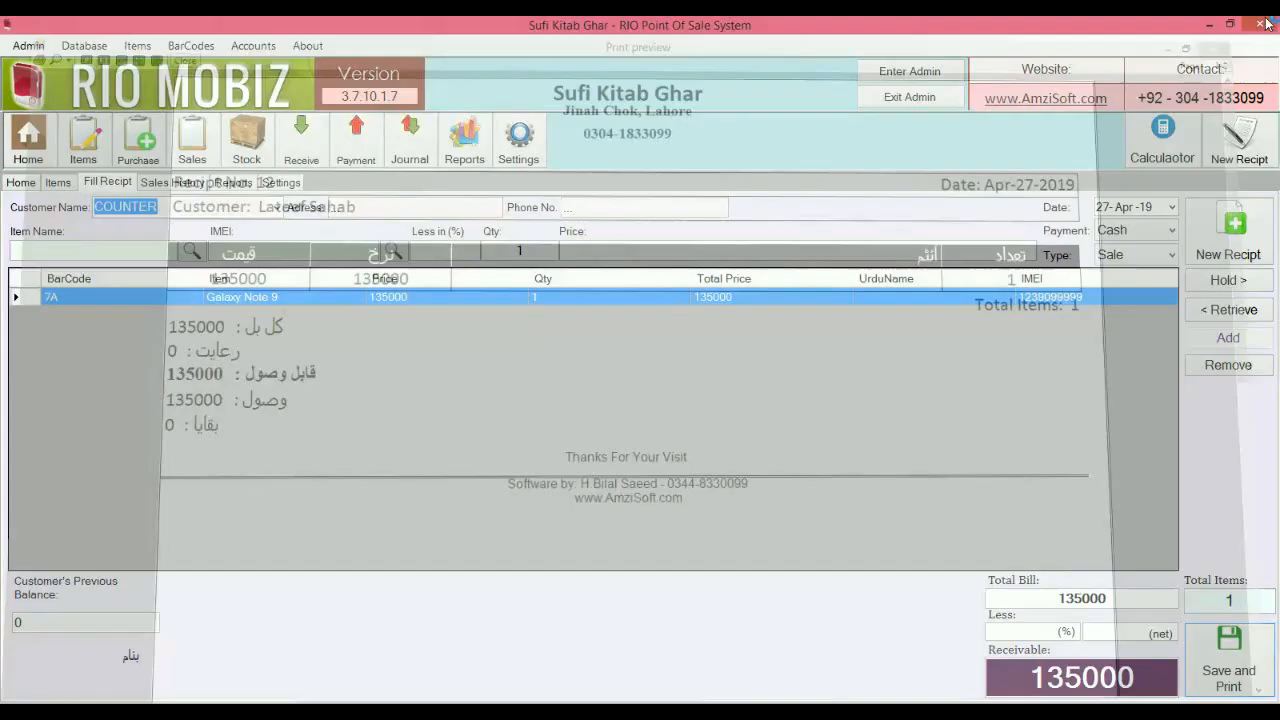
- Set the receipt print language to English and save the settings
click(290, 182)
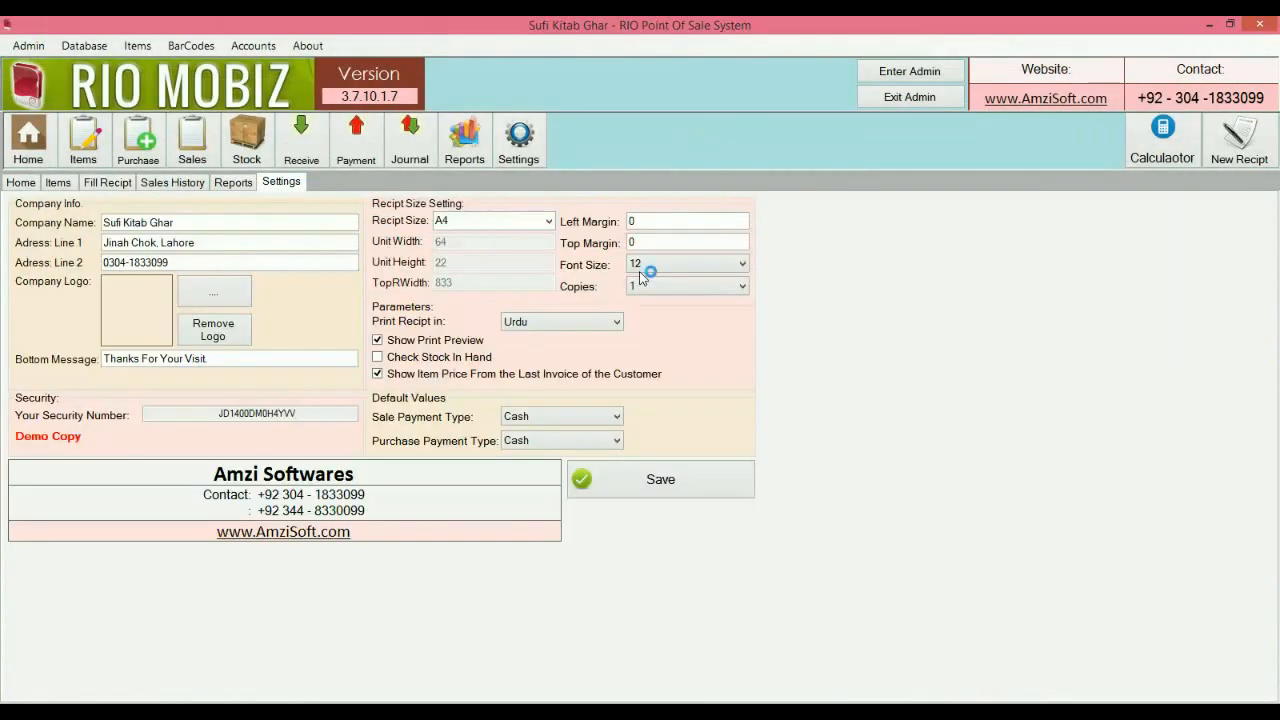
click(614, 321)
click(596, 343)
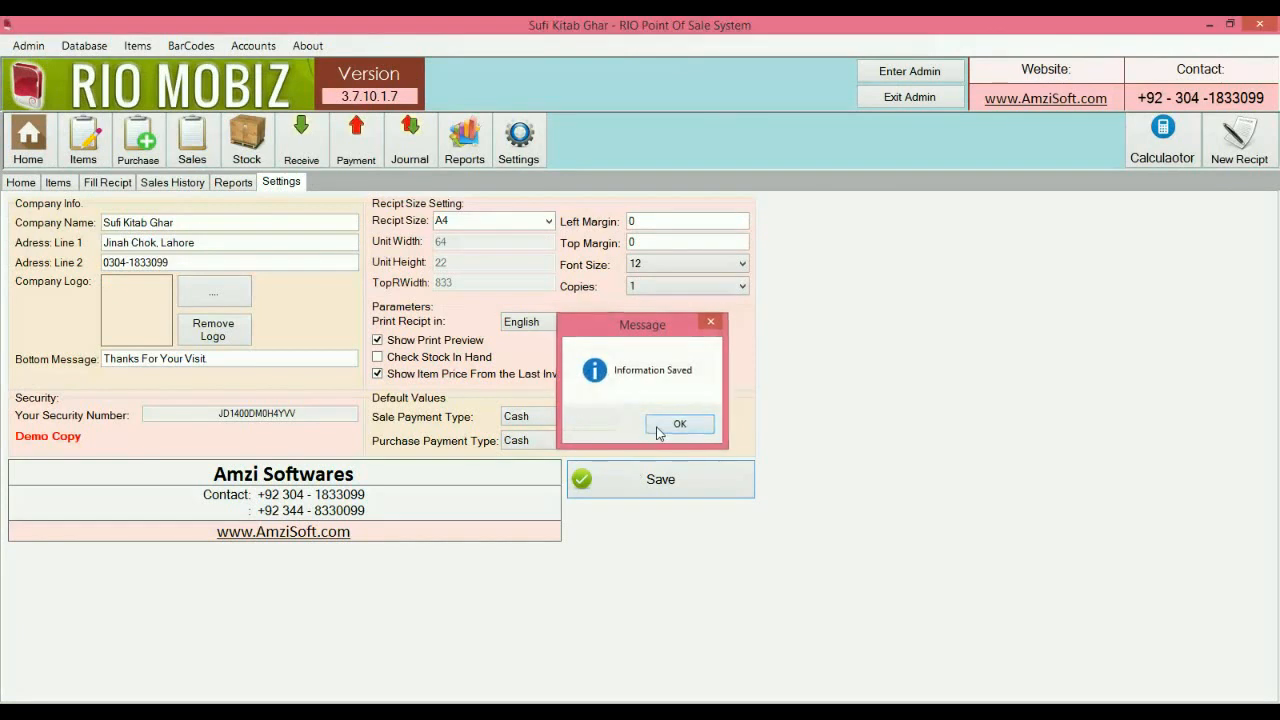
click(677, 424)
- Reopen the Galaxy Note 9 sale from the sales history and save and print it again with 135000 received
click(174, 183)
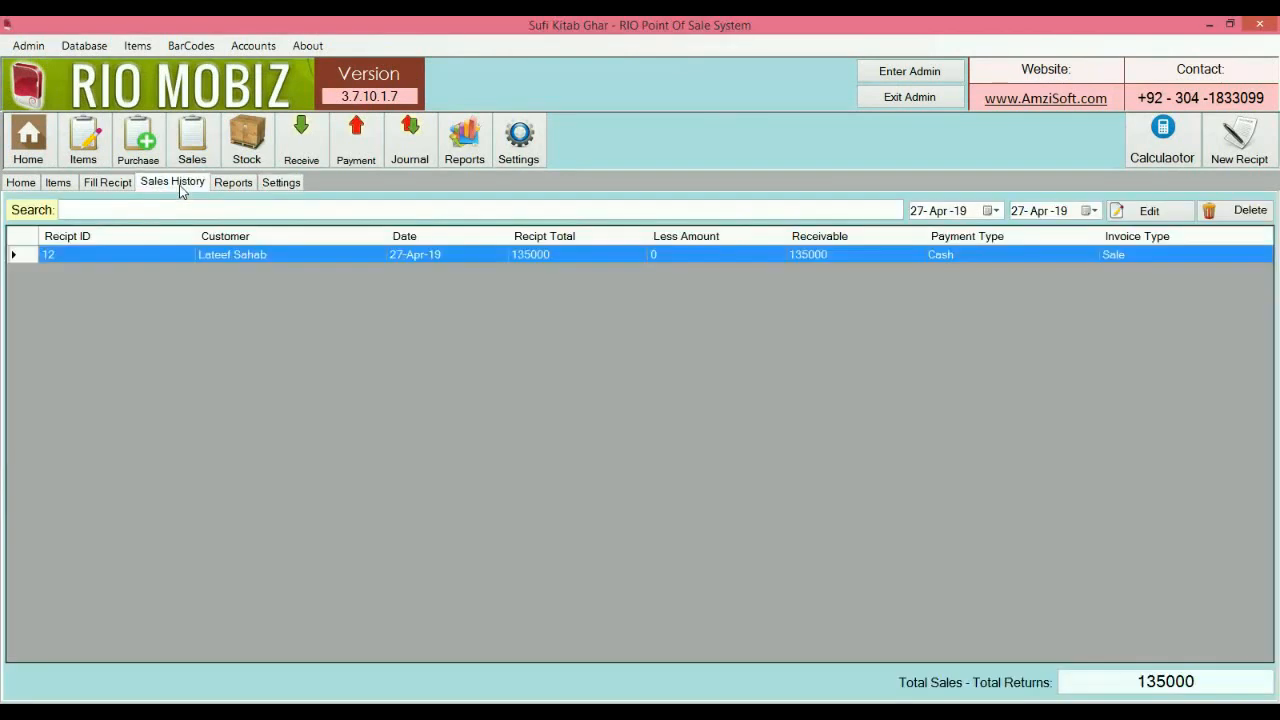
double_click(260, 254)
click(1209, 652)
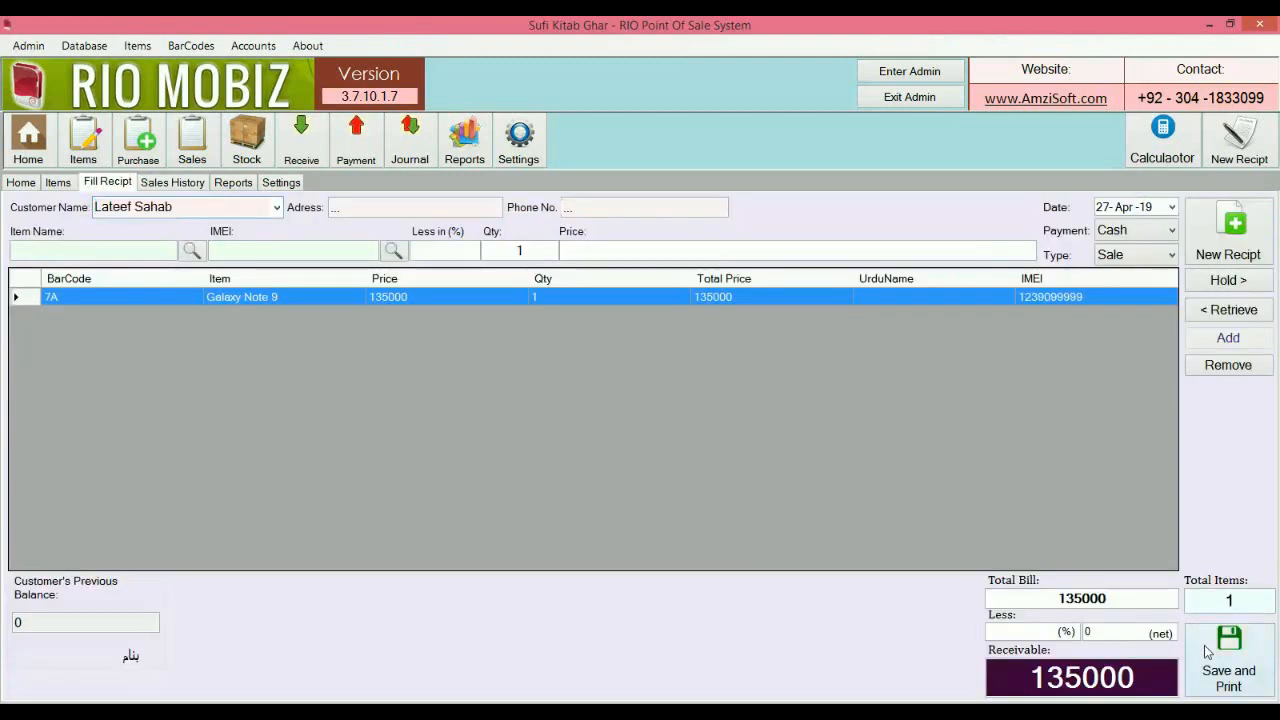
text(135000)
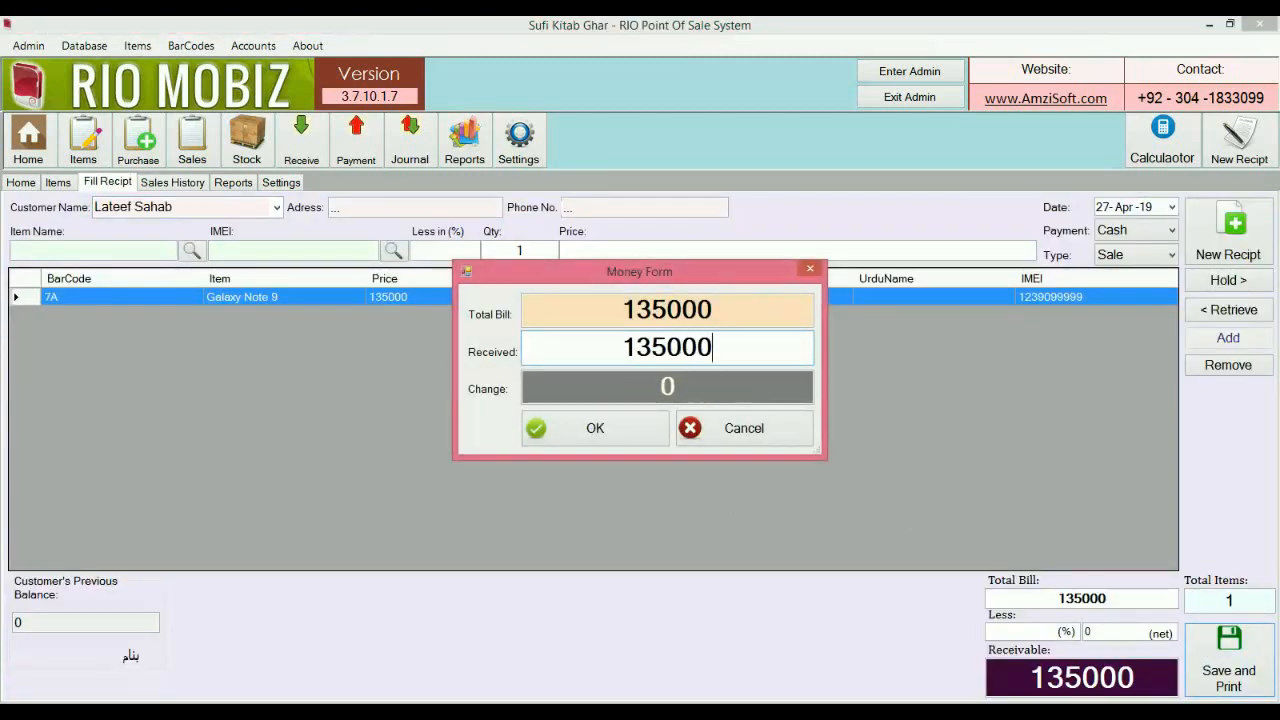
key(Return)
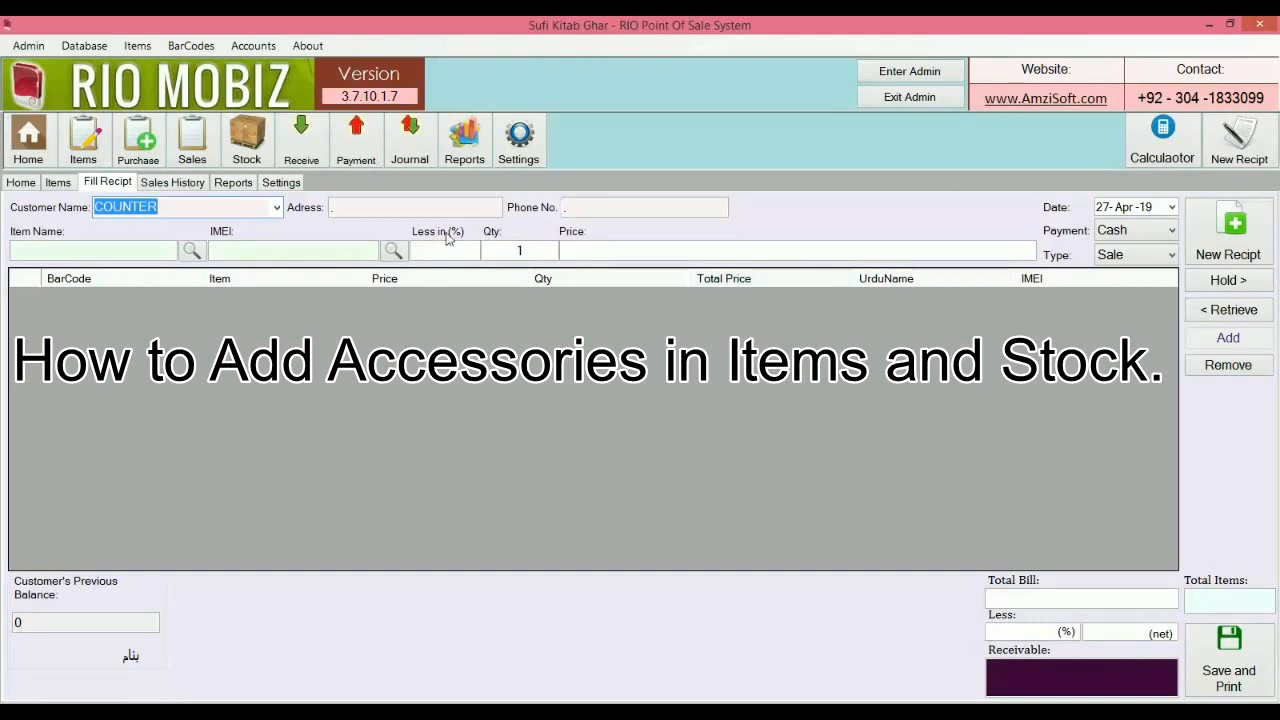
- Start a new item named J8 Pouch with category Pouch and manufacturer China
click(62, 184)
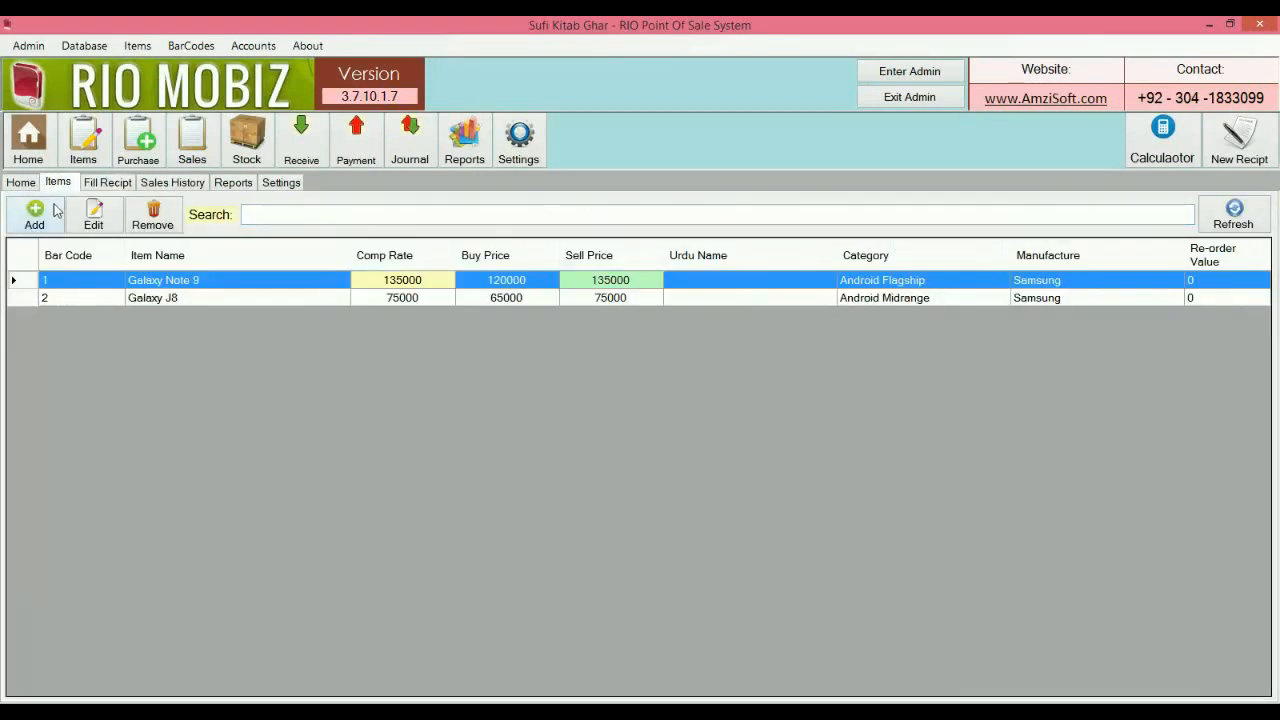
click(35, 214)
click(614, 269)
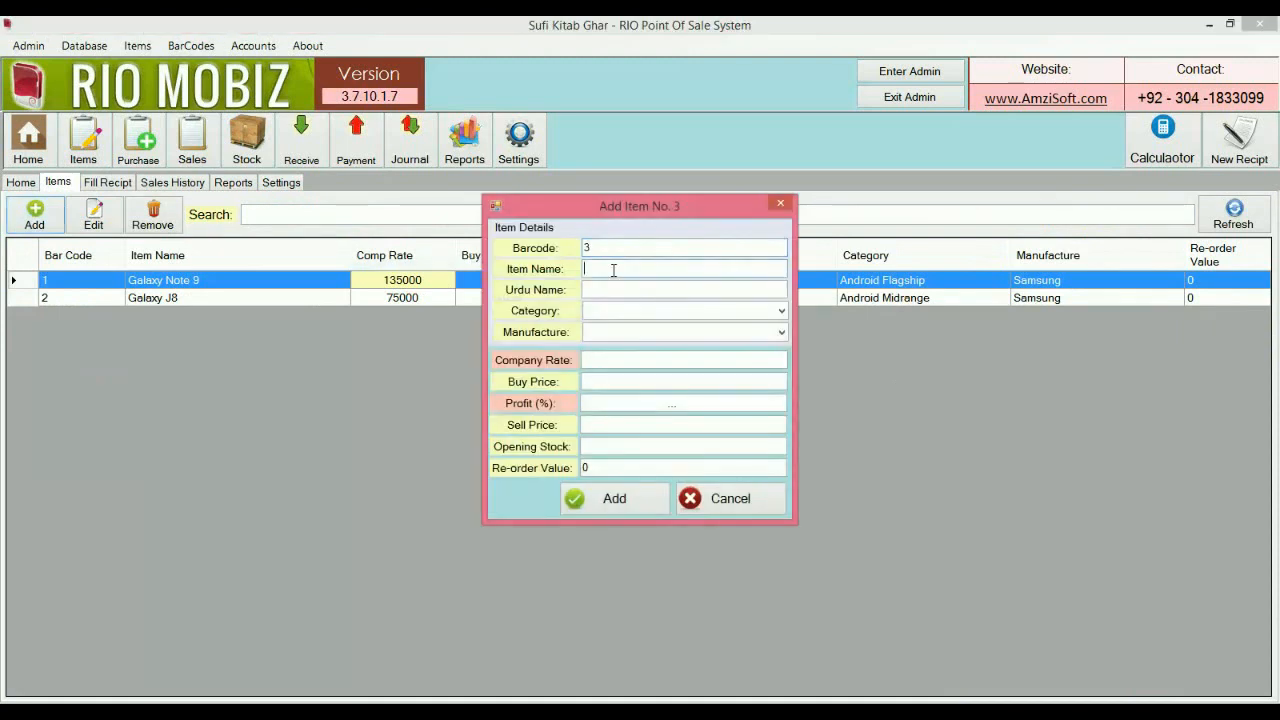
text(J8 Pouch)
key(Tab)
key(Tab)
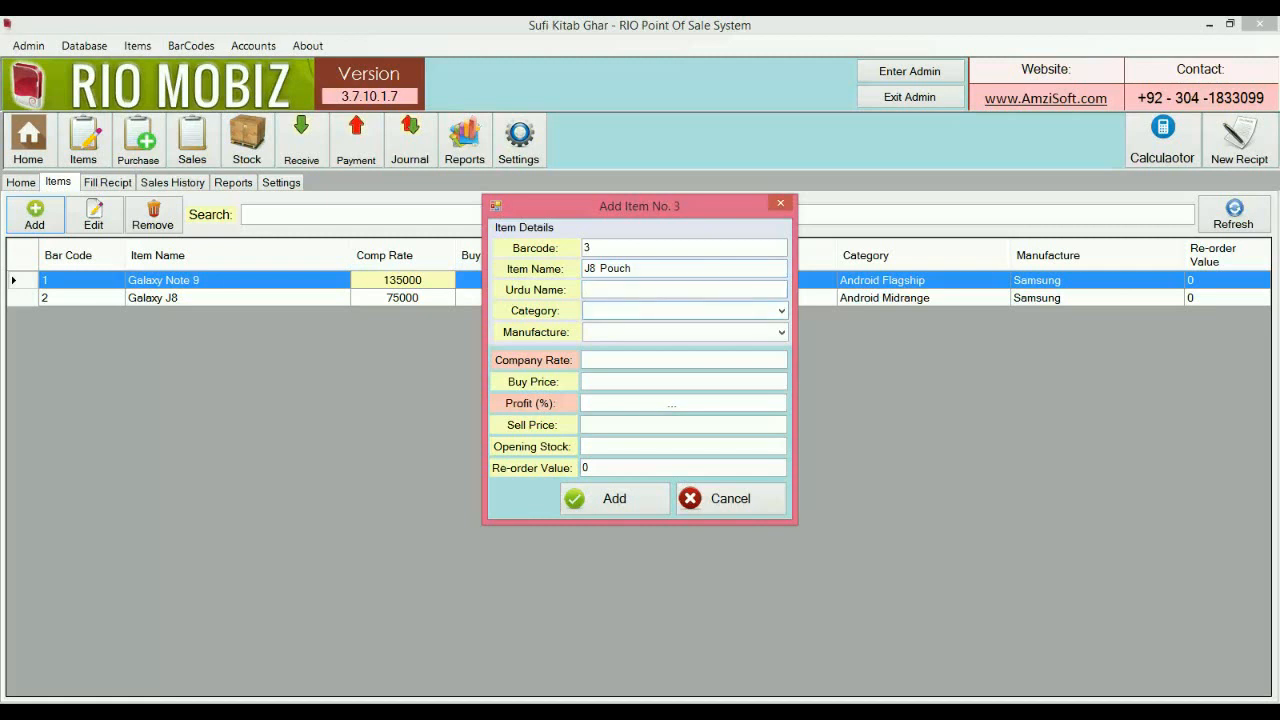
text(Pouch)
key(Tab)
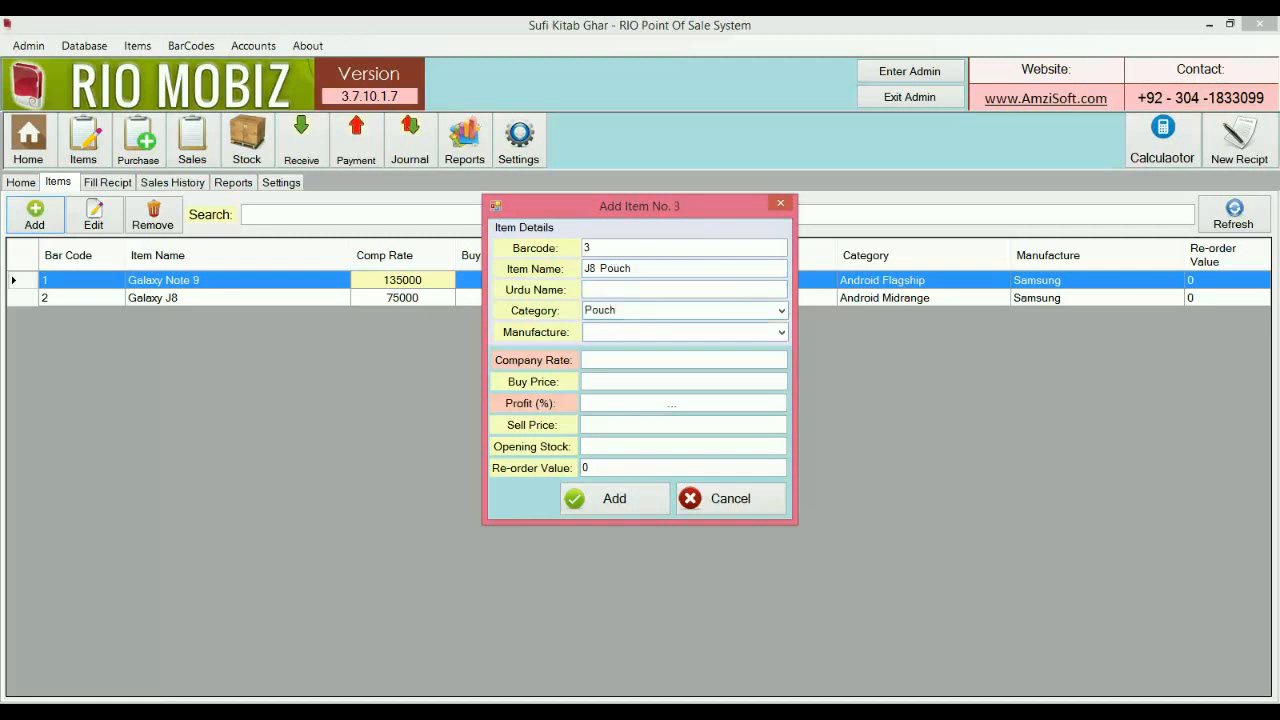
text(China)
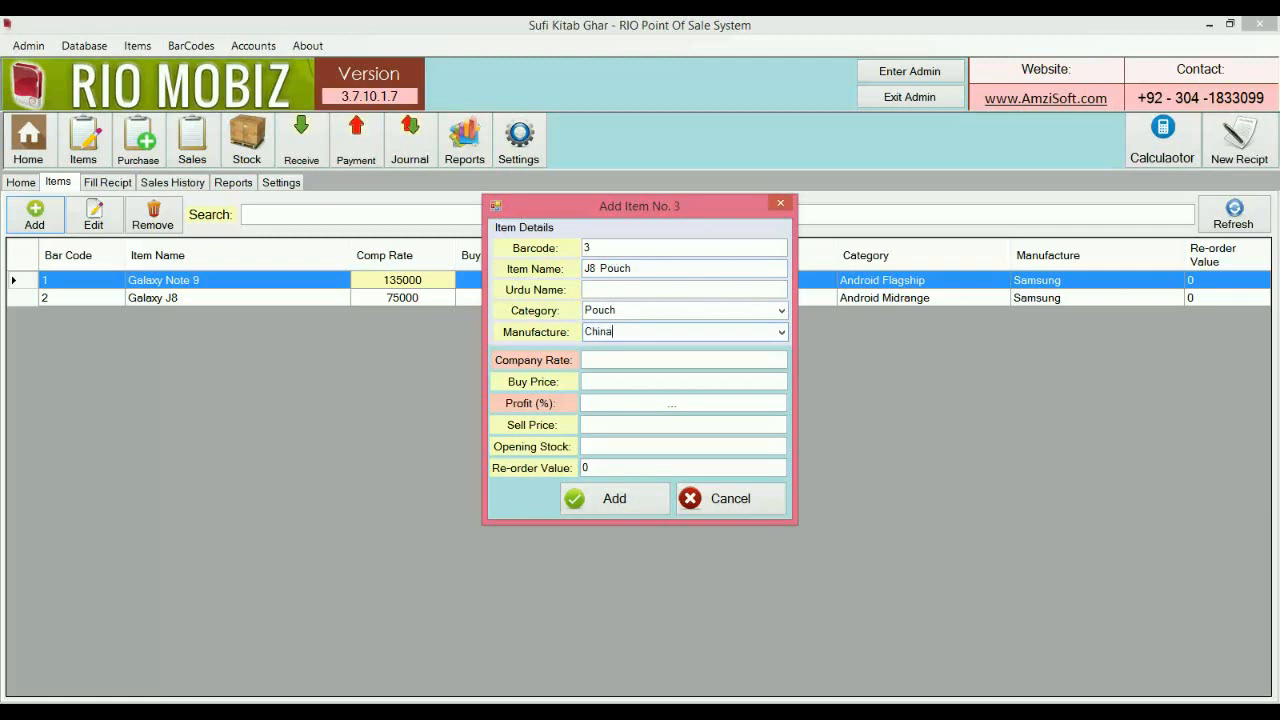
- Add the J8 Pouch item with company rate 90, buy price 80, sell price 100 and opening stock 10, and close the item form
key(Tab)
text(90)
key(Tab)
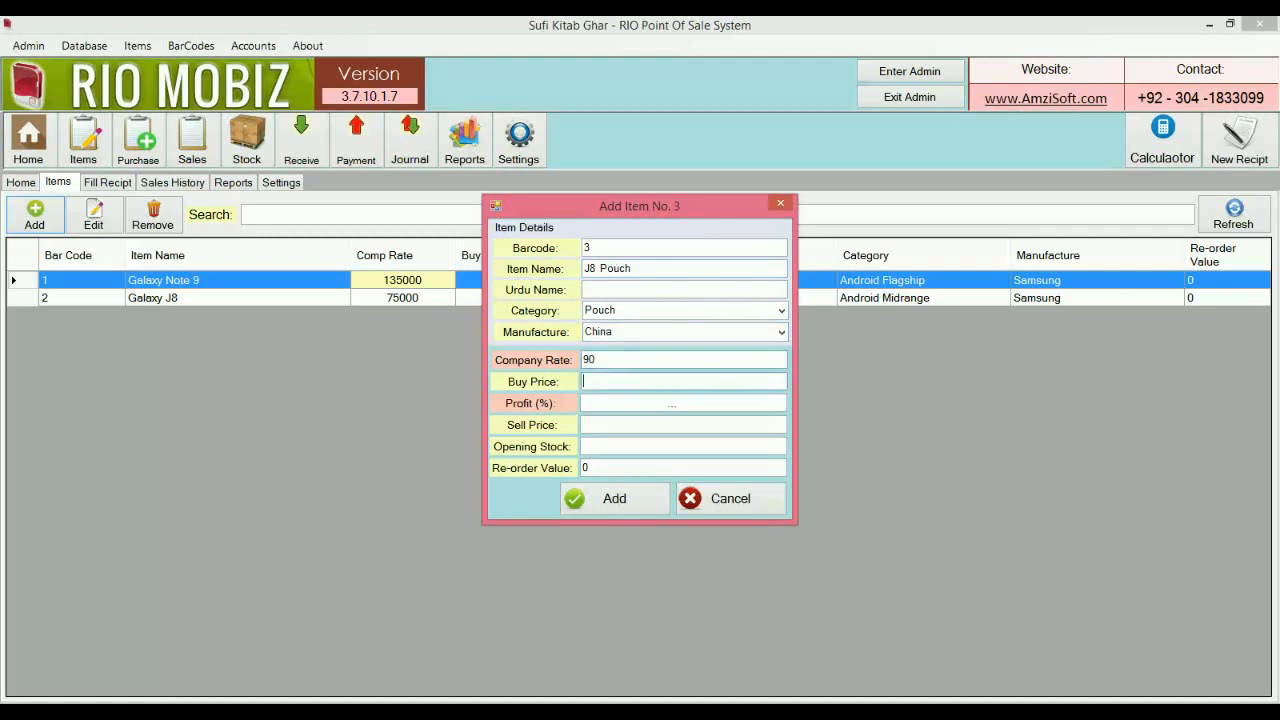
text(80)
key(Tab)
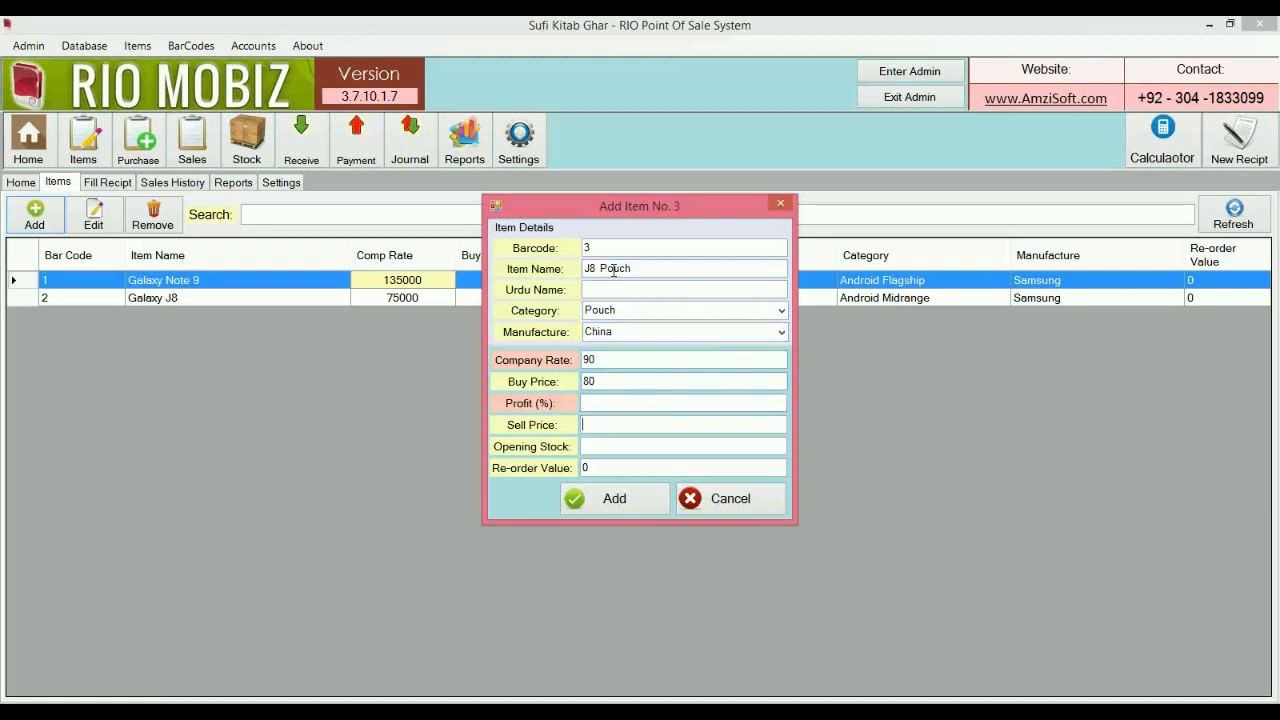
text(100)
key(Tab)
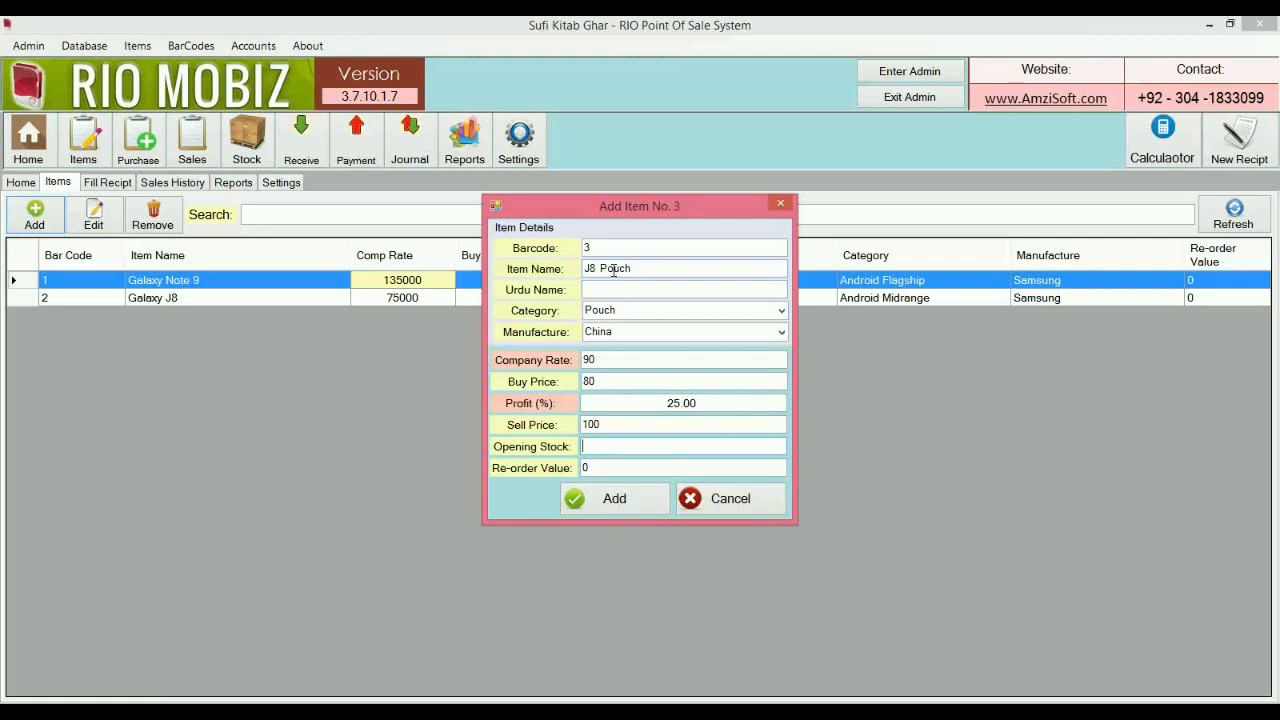
text(10)
click(630, 515)
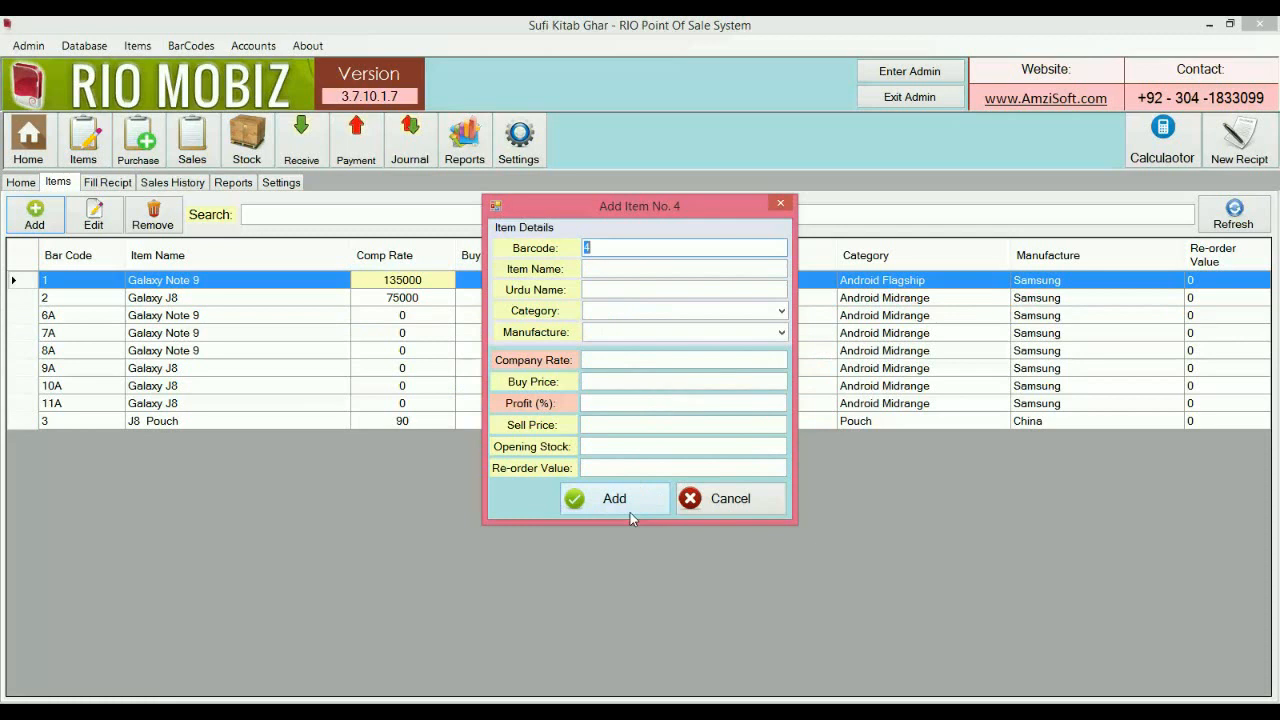
click(712, 505)
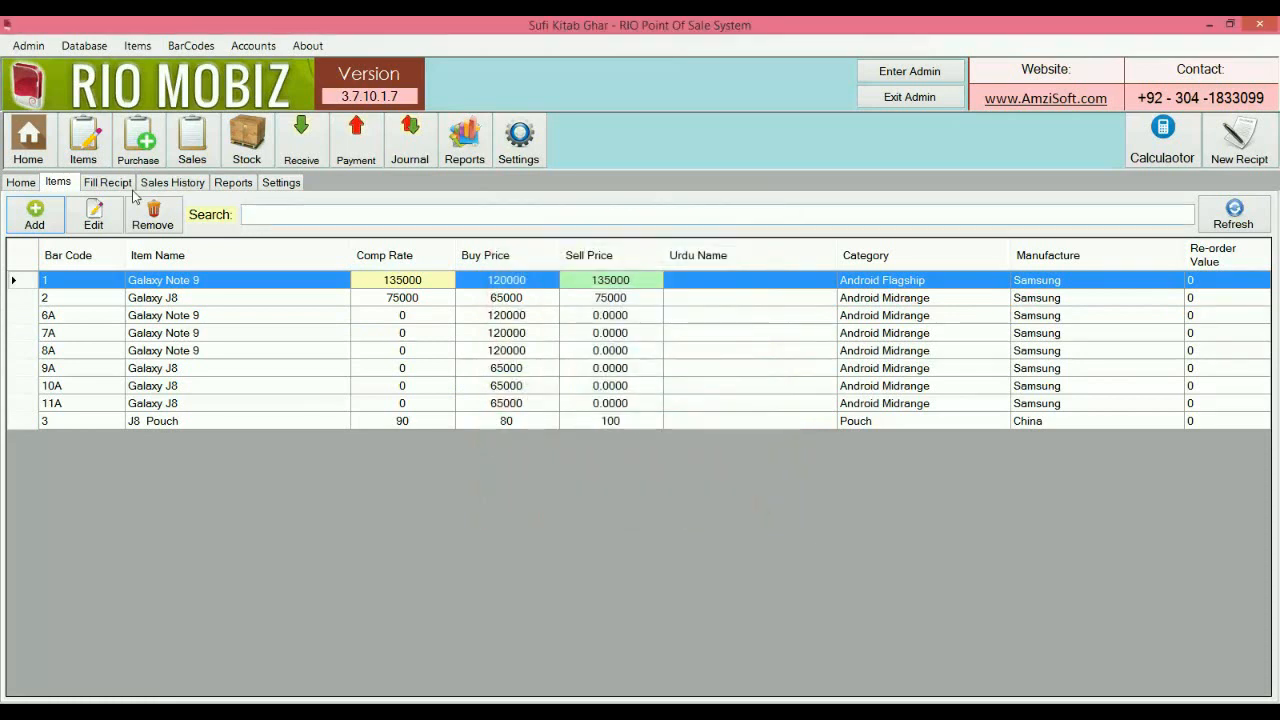
- Start a new purchase from the vendor Kamal Mobiles and select J8 Pouch as its item
click(138, 140)
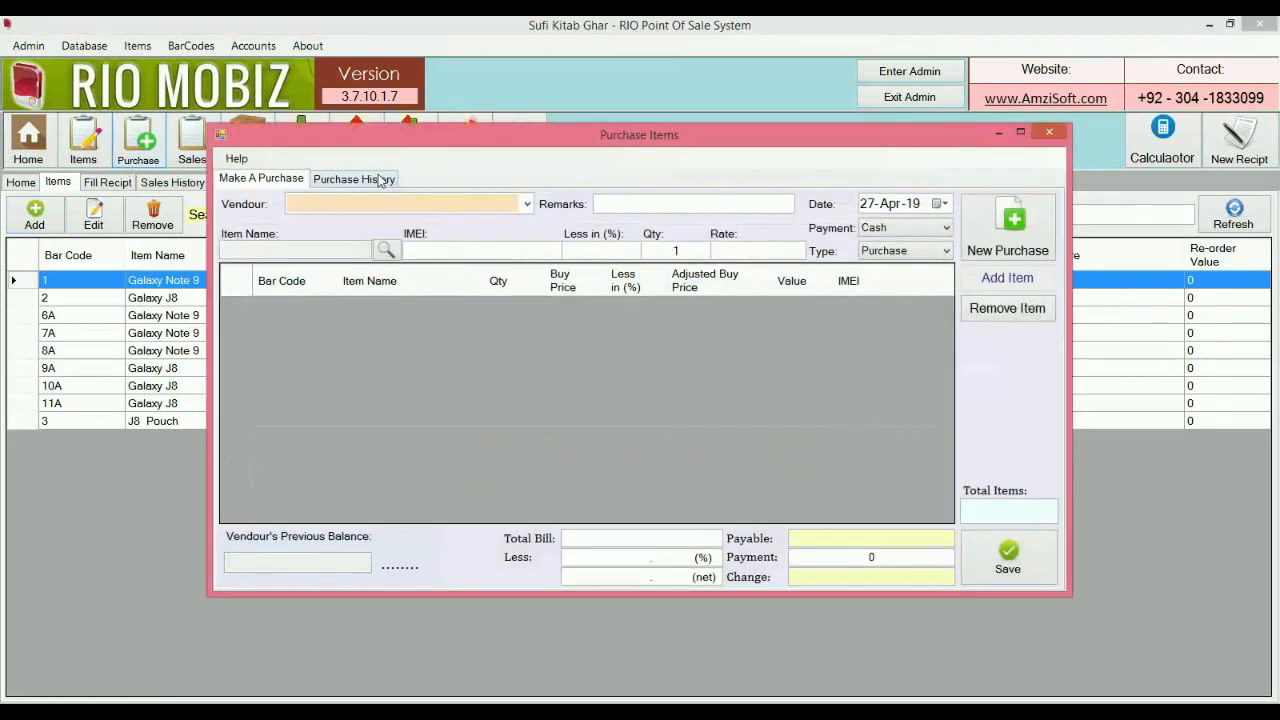
click(527, 204)
click(480, 238)
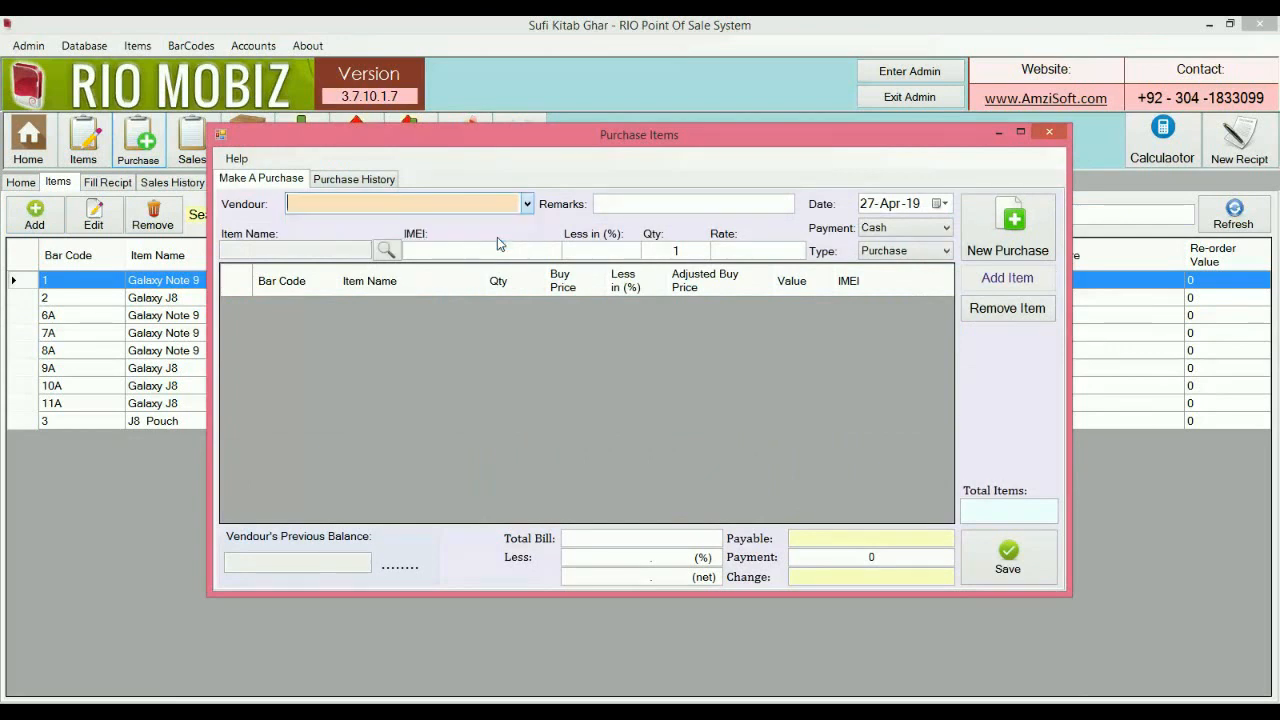
click(387, 255)
text(j)
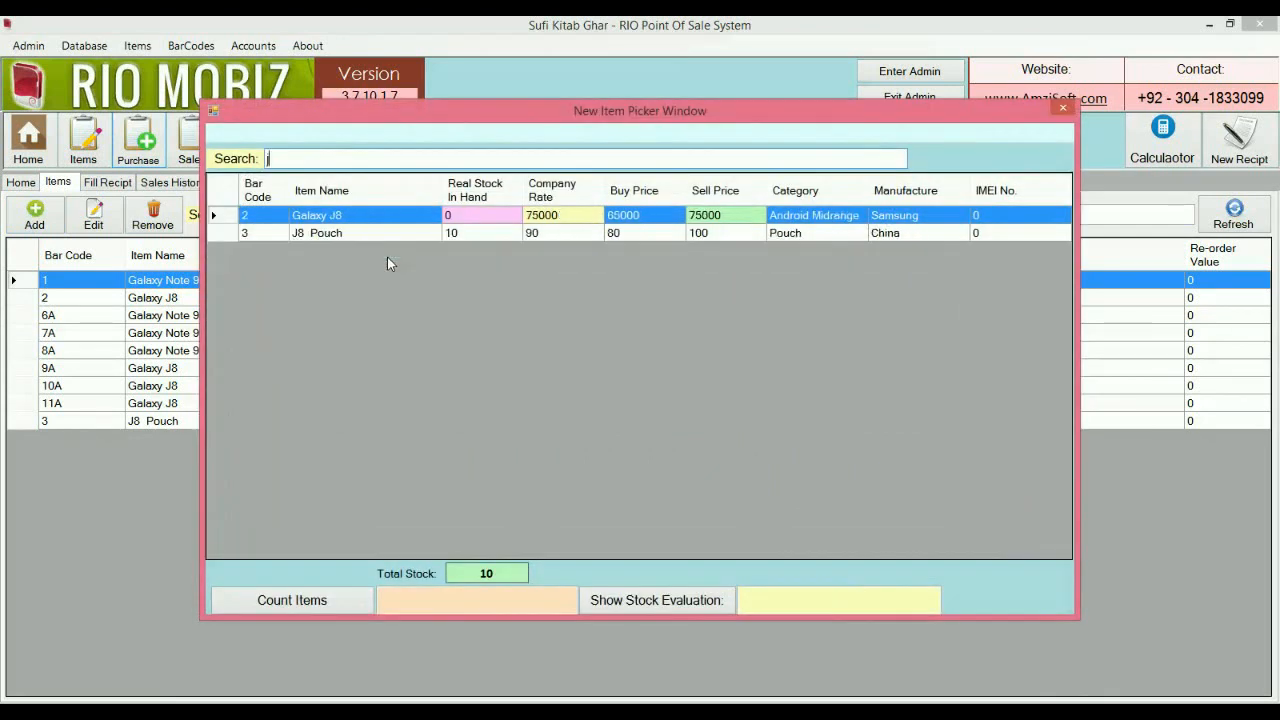
key(Down)
key(Return)
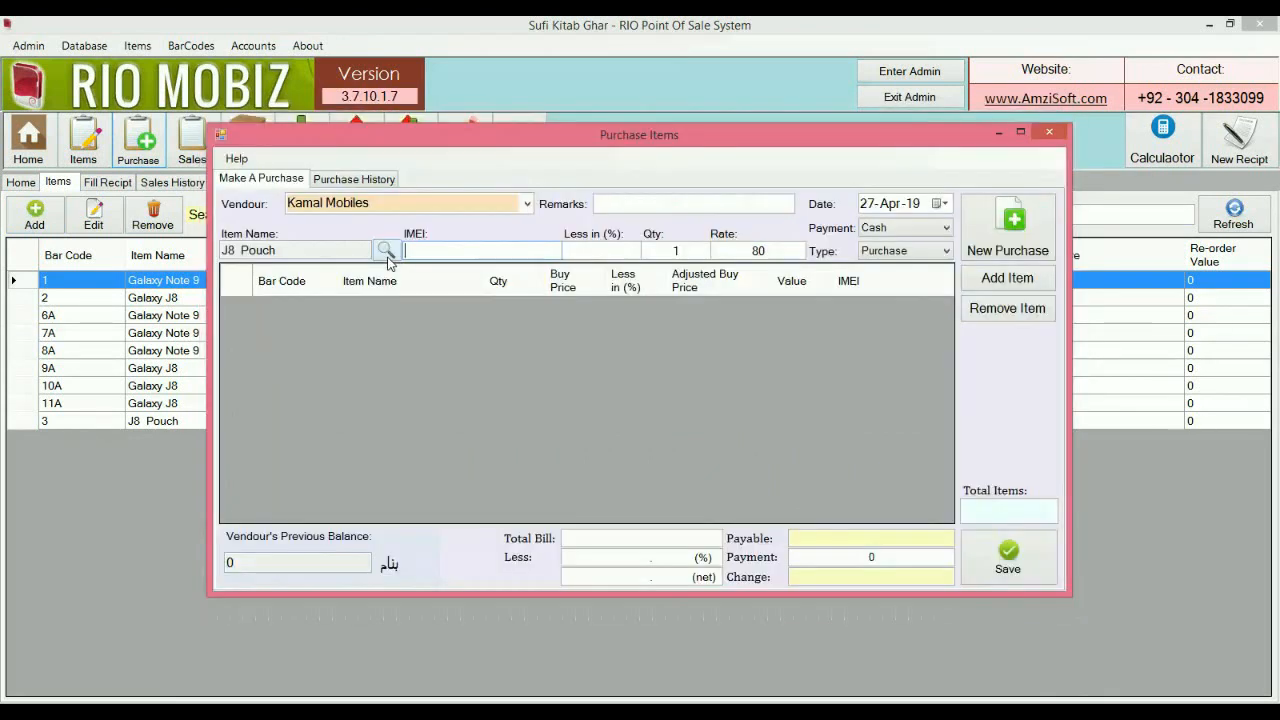
- Add the pouch to the purchase with IMEI 0 and quantity 10, and save the purchase without printing
text(0)
key(Tab)
key(Tab)
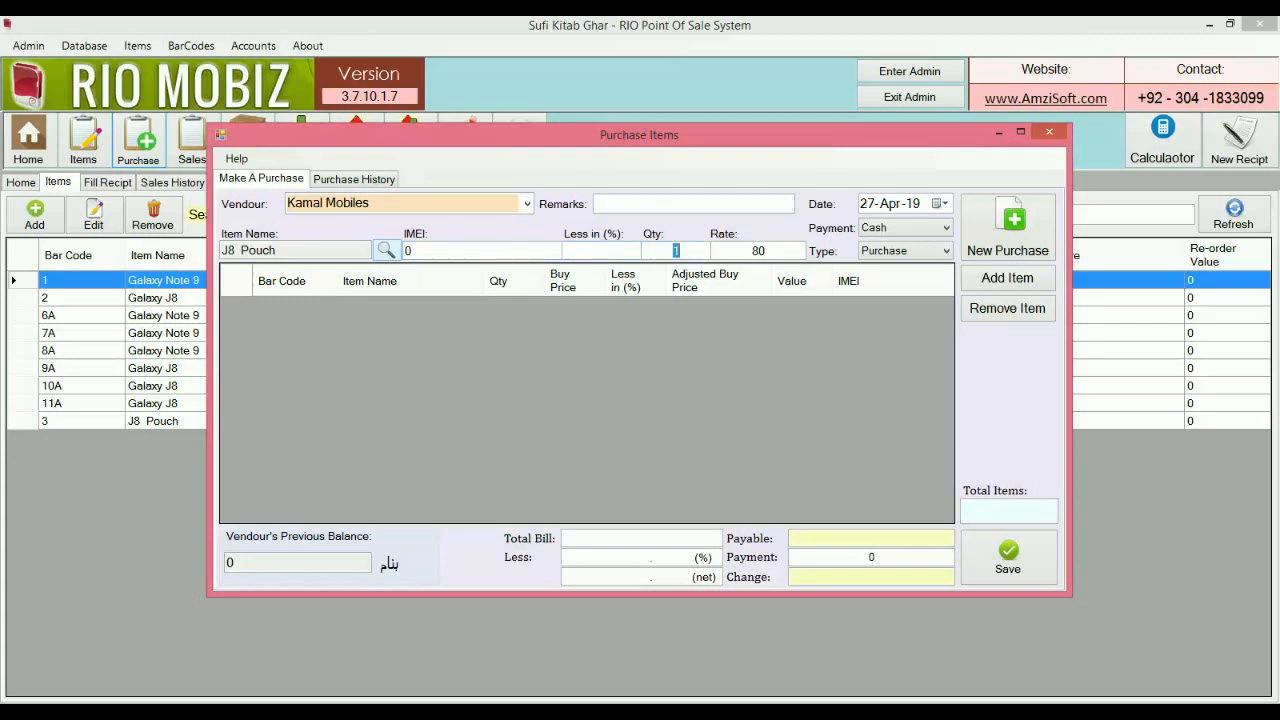
text(10)
key(Tab)
key(Return)
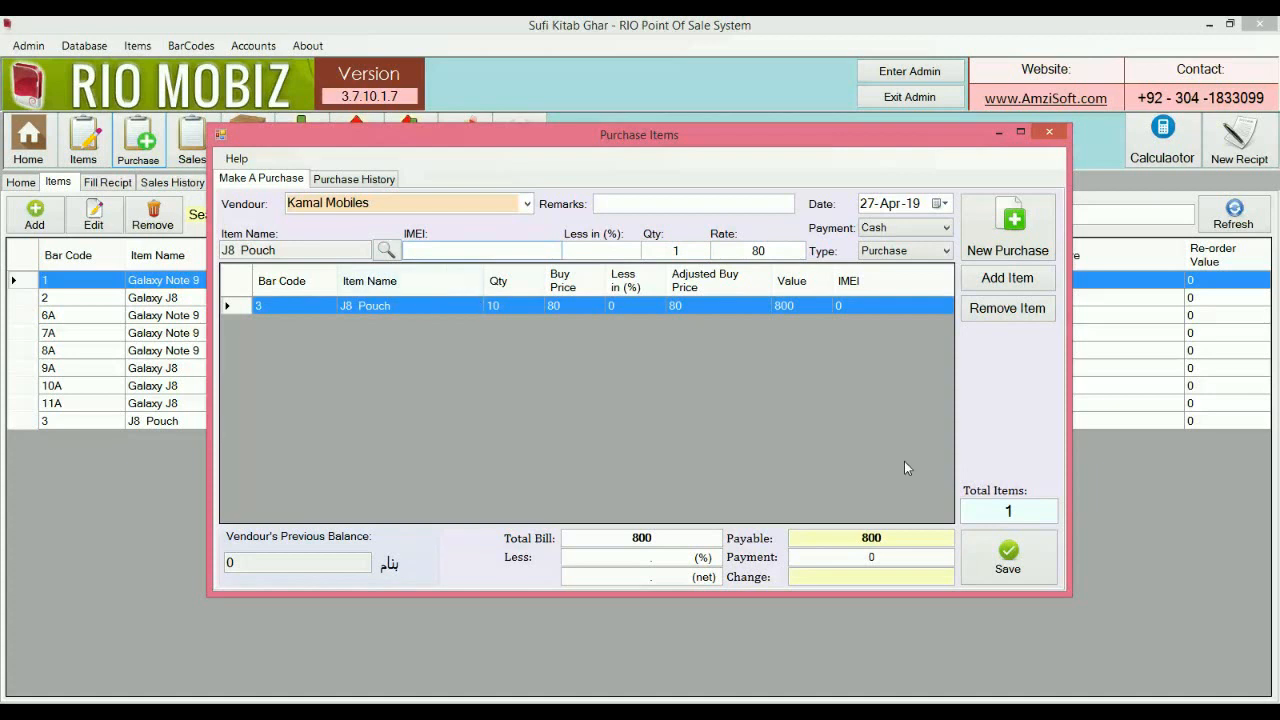
click(996, 568)
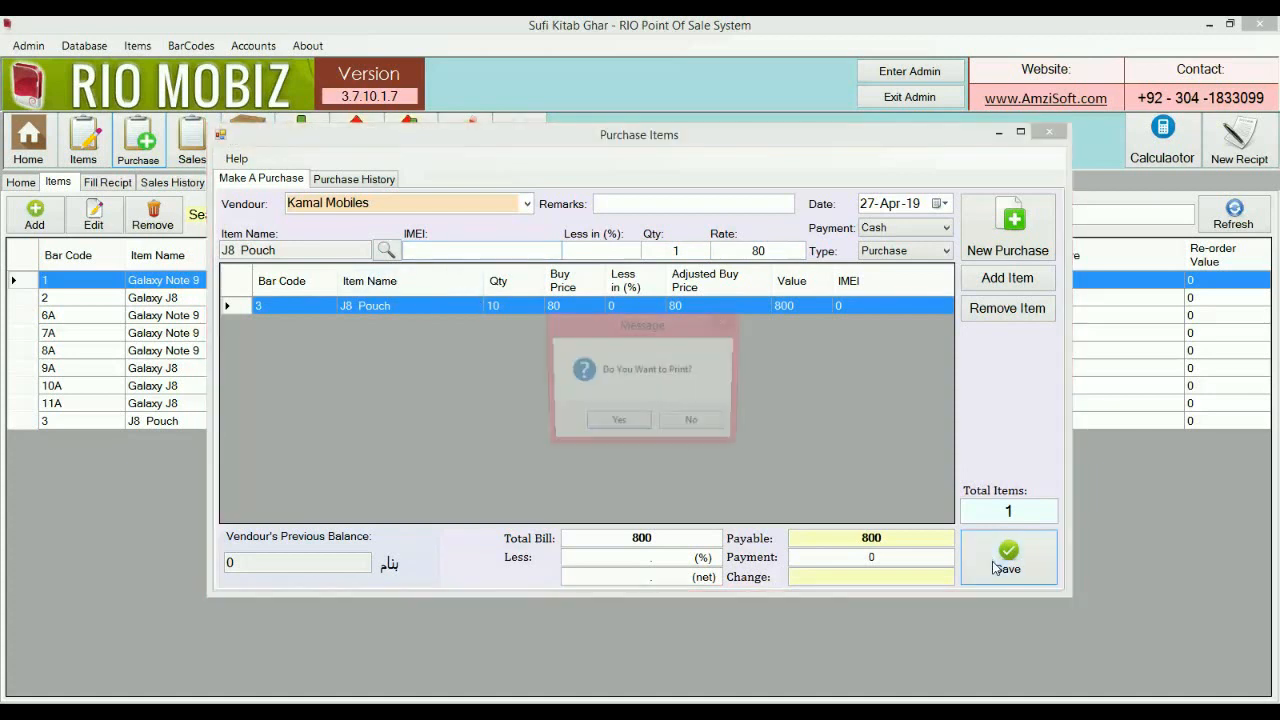
click(691, 425)
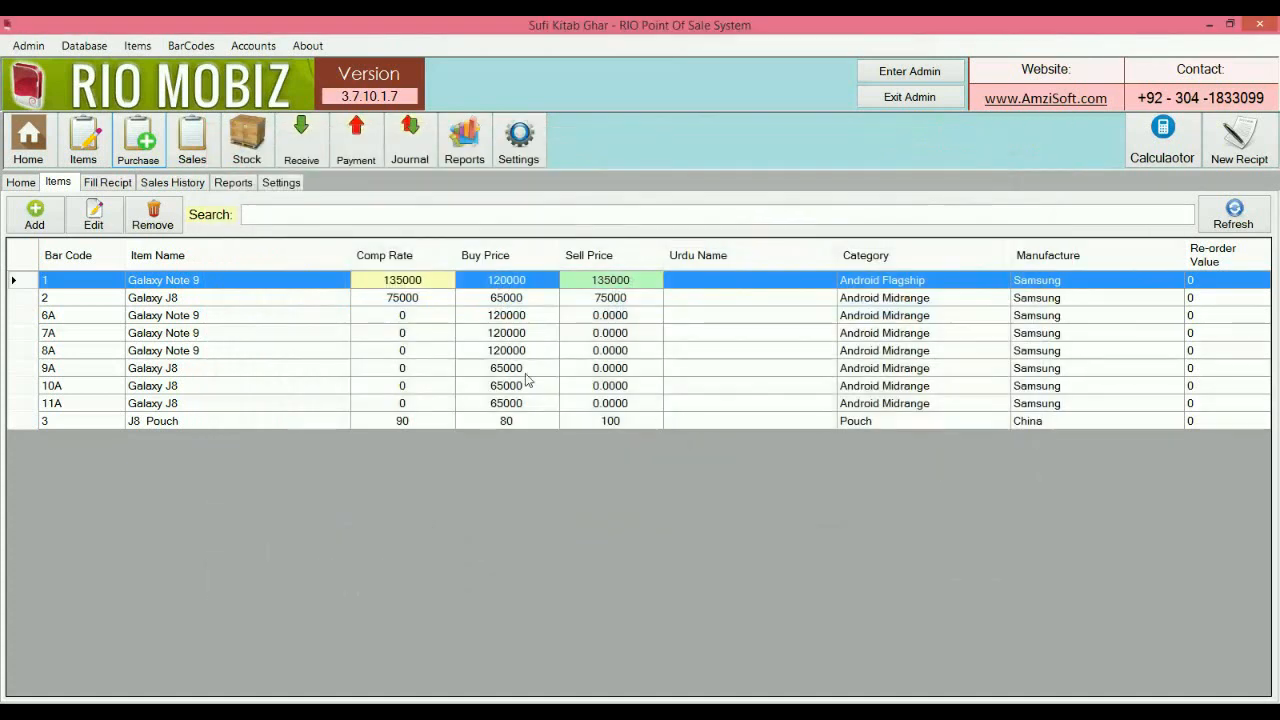
- Look up the J8 Pouch in the stock position list, and close the list
click(262, 152)
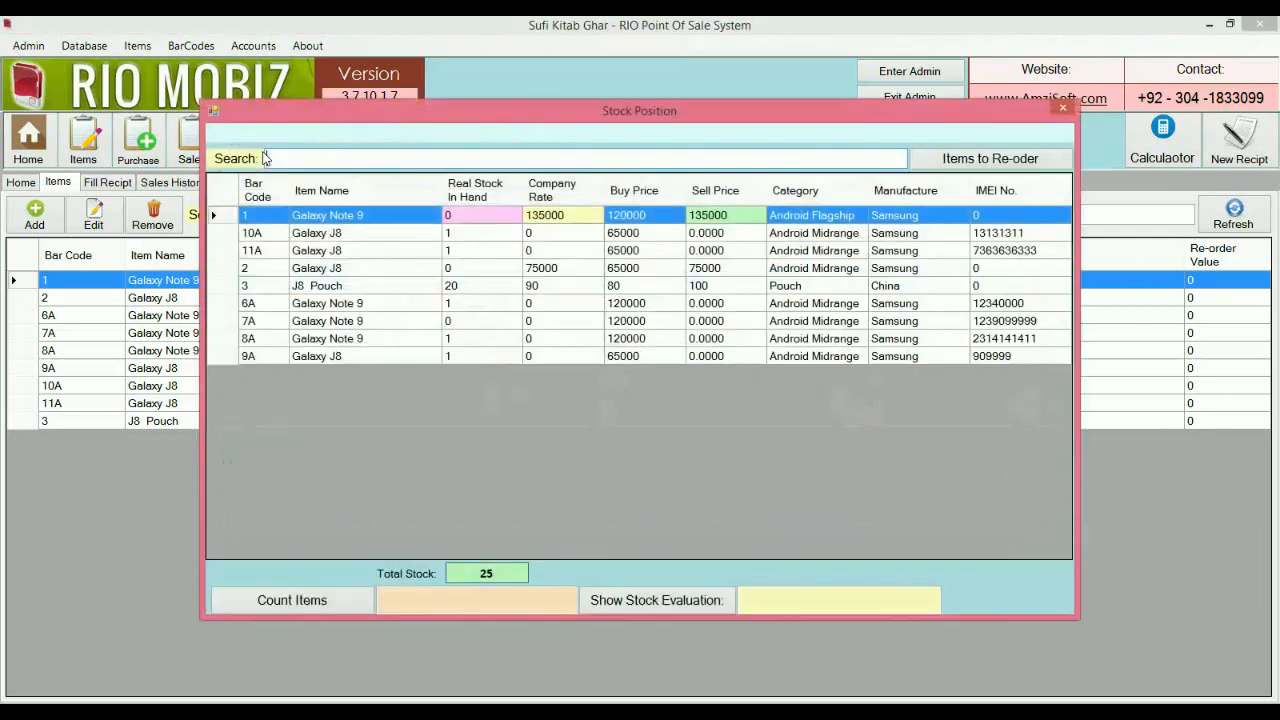
click(365, 160)
text(j8 o)
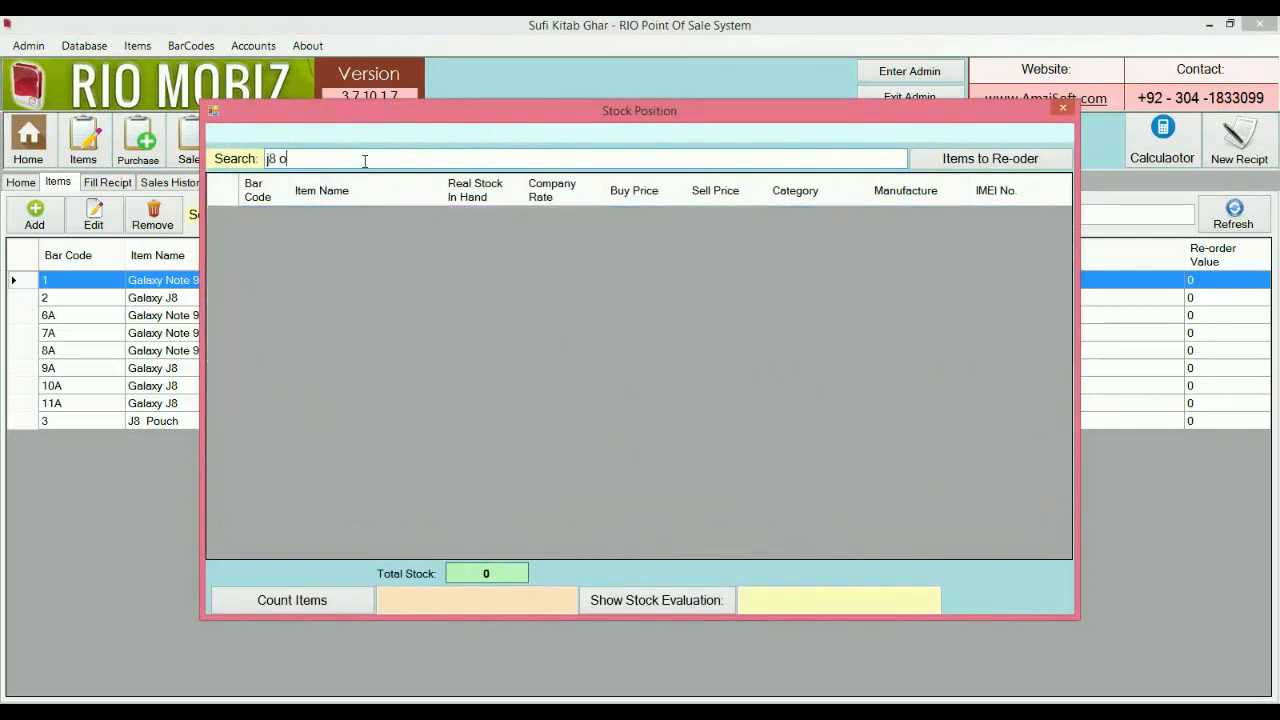
key(BackSpace)
text(p)
key(BackSpace)
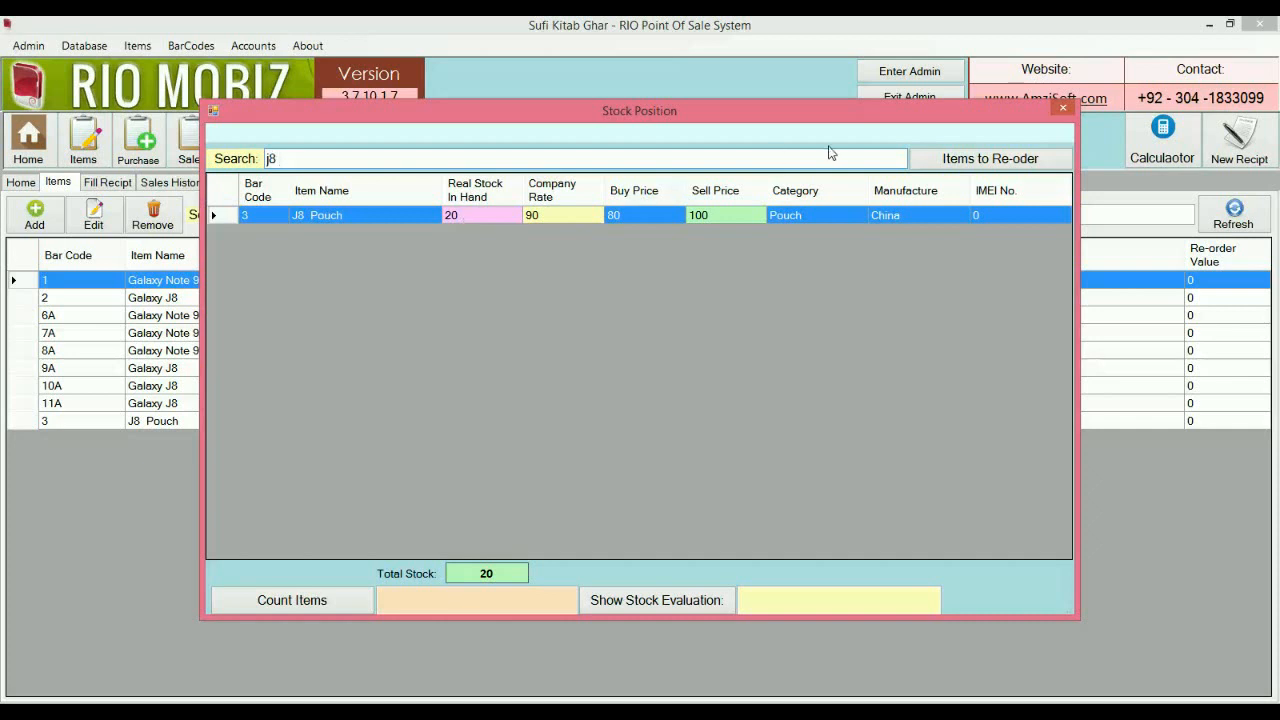
click(1063, 108)
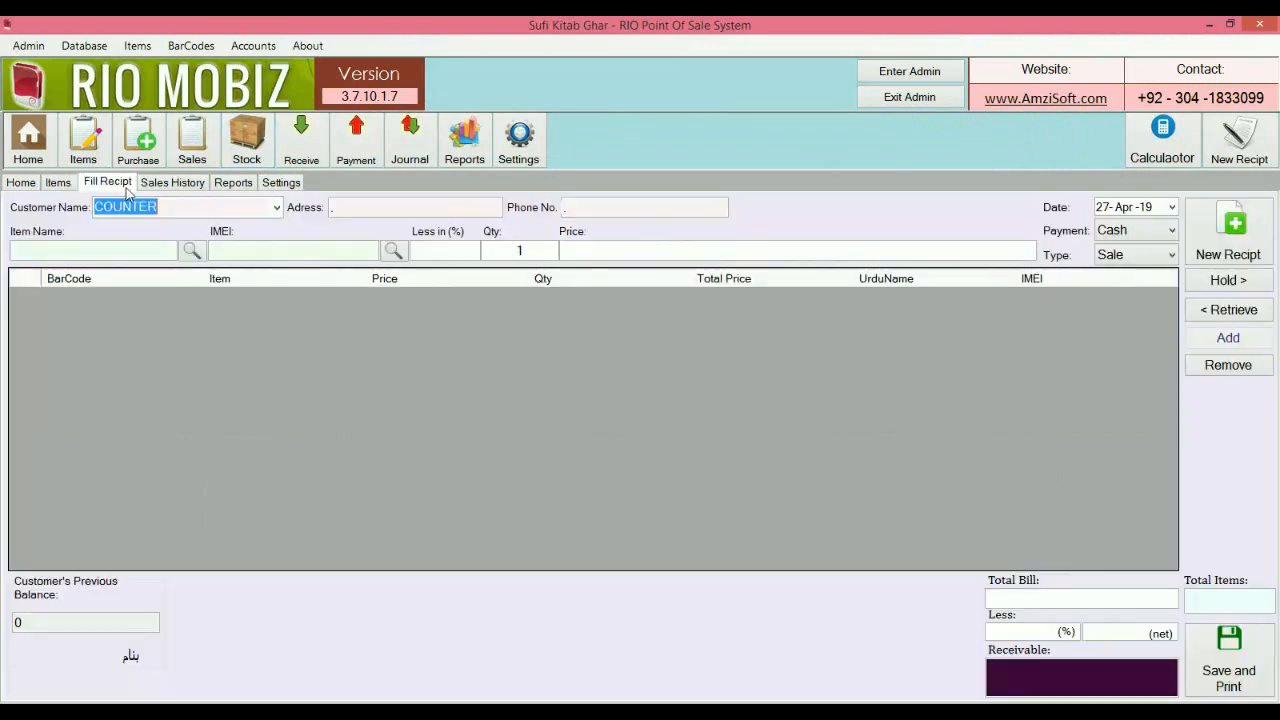
- Start filling a sales receipt for the customer COUNTER
click(125, 185)
click(275, 209)
click(261, 224)
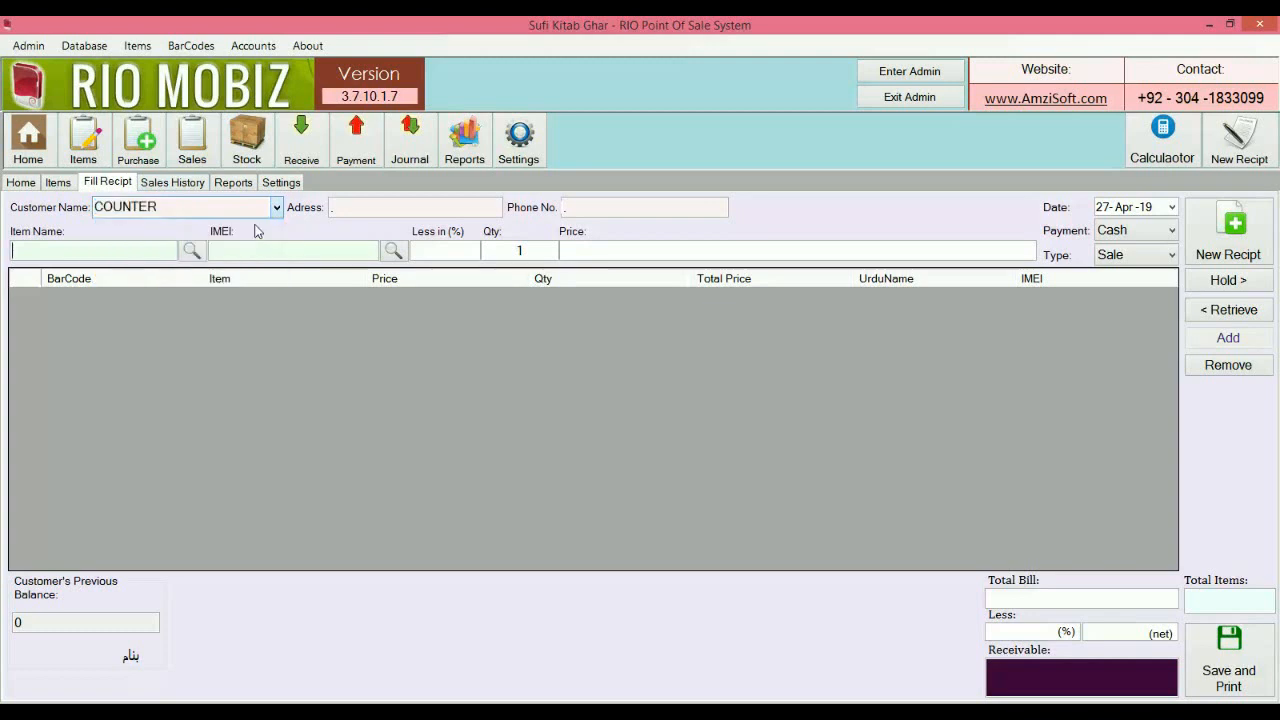
click(192, 252)
text(j)
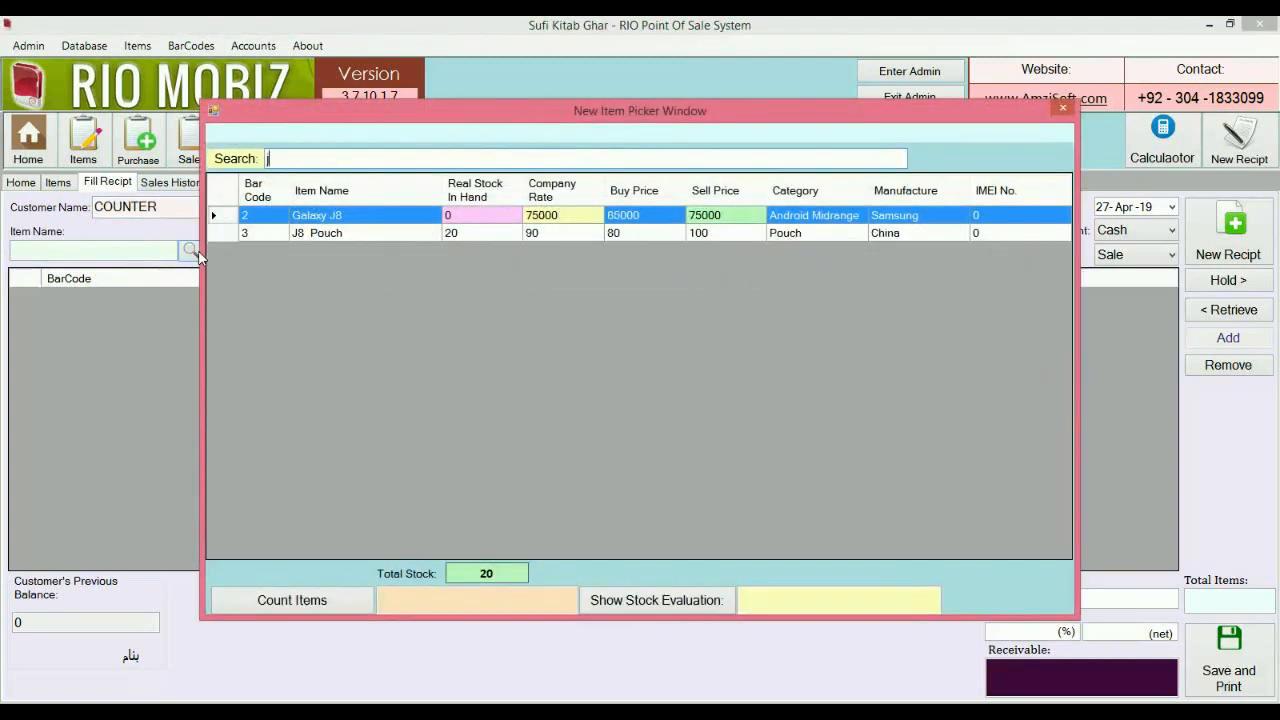
key(Return)
key(Tab)
key(Return)
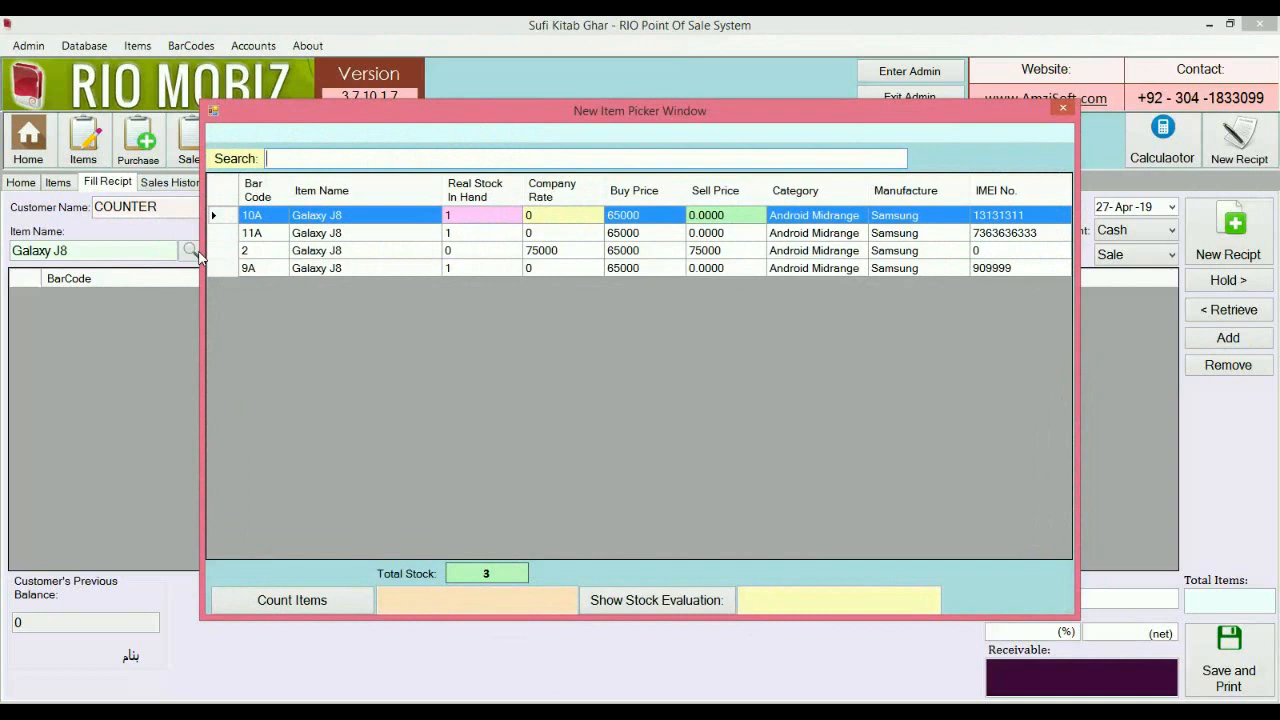
click(1063, 108)
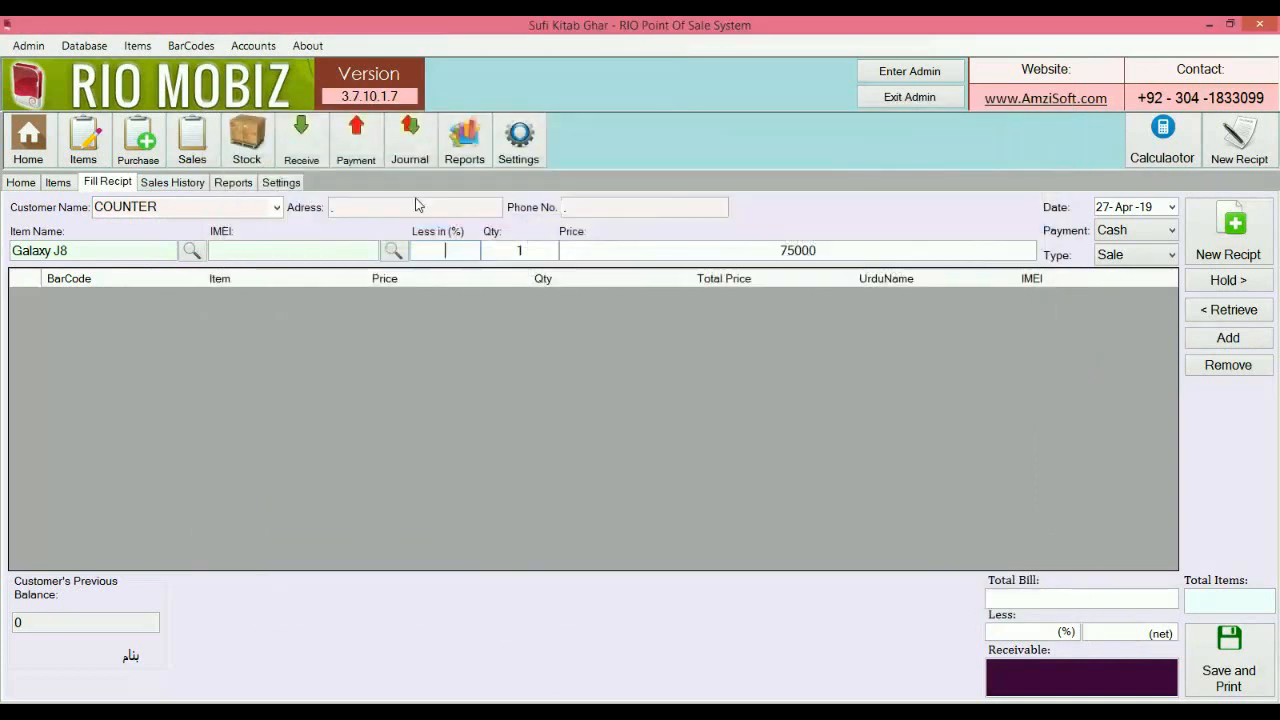
- Search the item picker for j8 and select J8 Pouch as the receipt's item
click(190, 250)
text(j9)
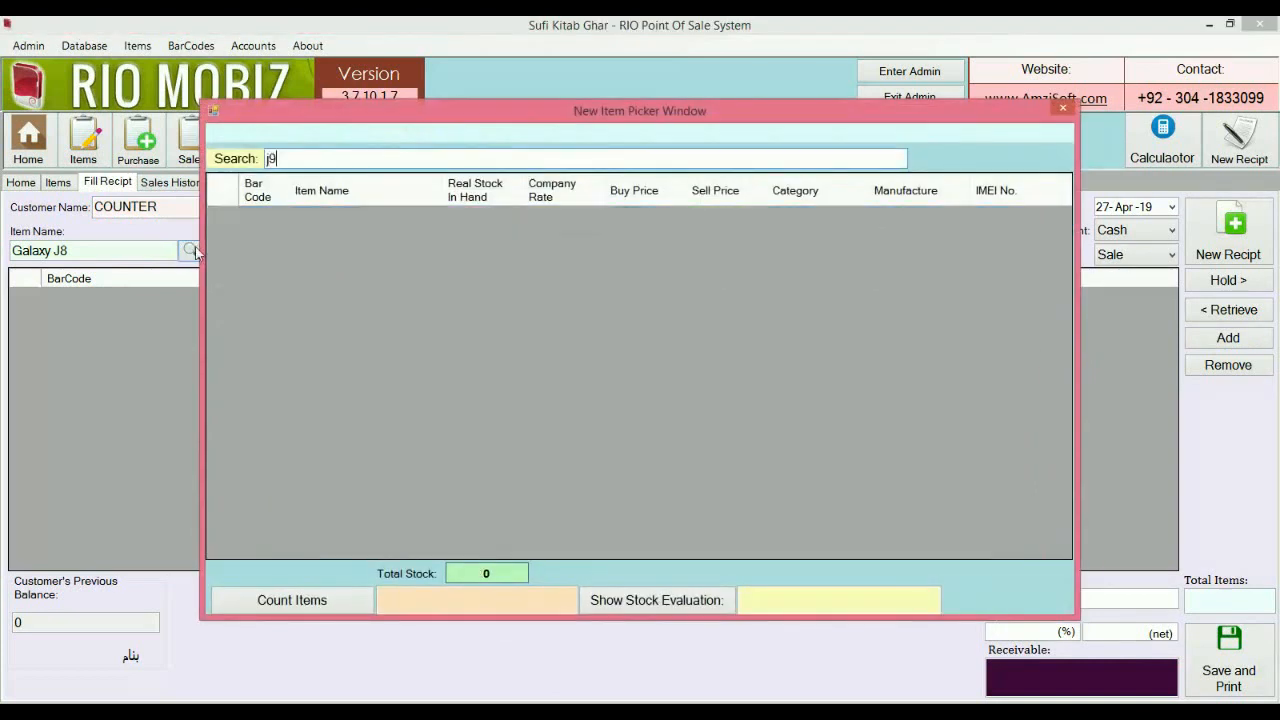
key(BackSpace)
text(8)
key(Down)
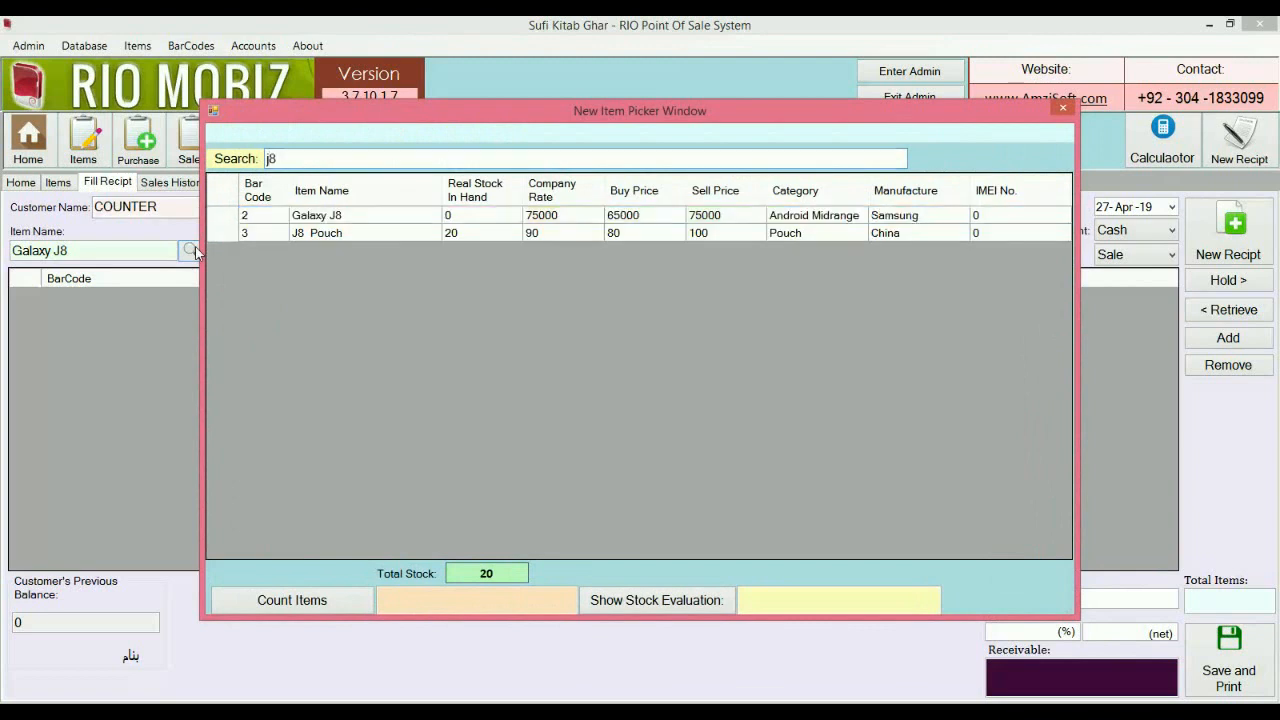
key(Return)
- Add the pouch to the receipt with IMEI 0, quantity 1 and price 100
key(Return)
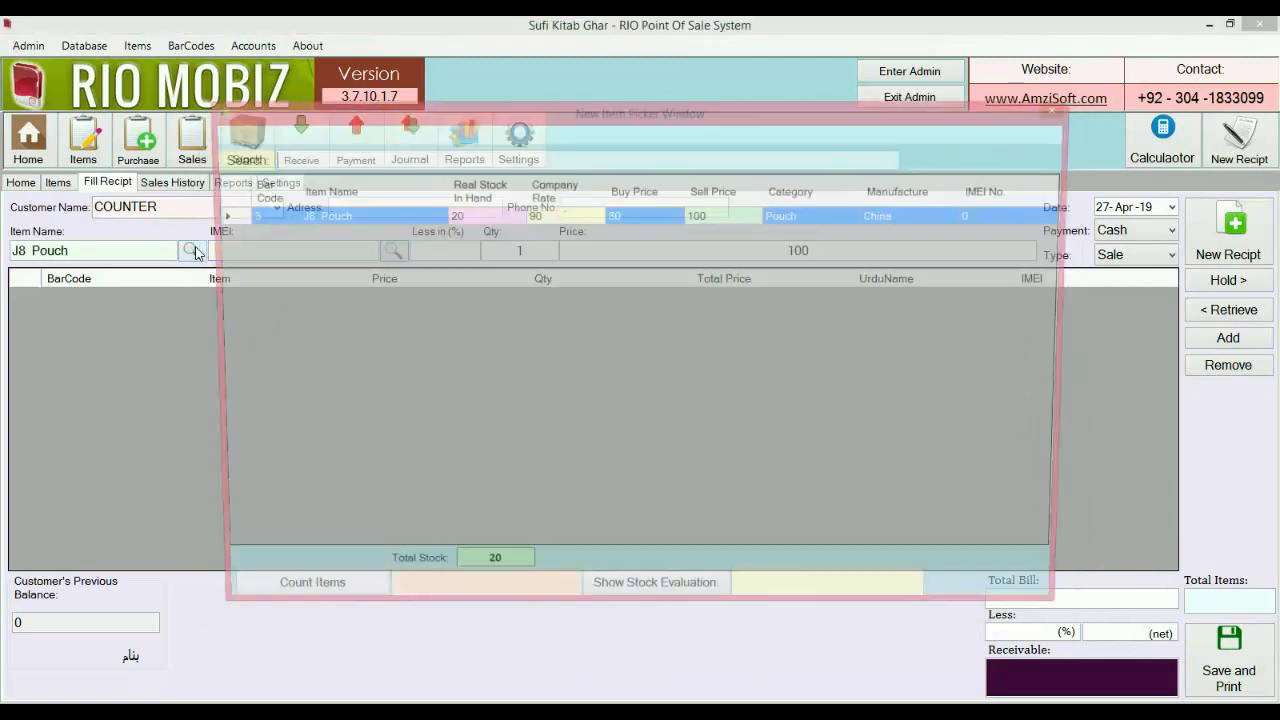
key(Return)
key(Return)
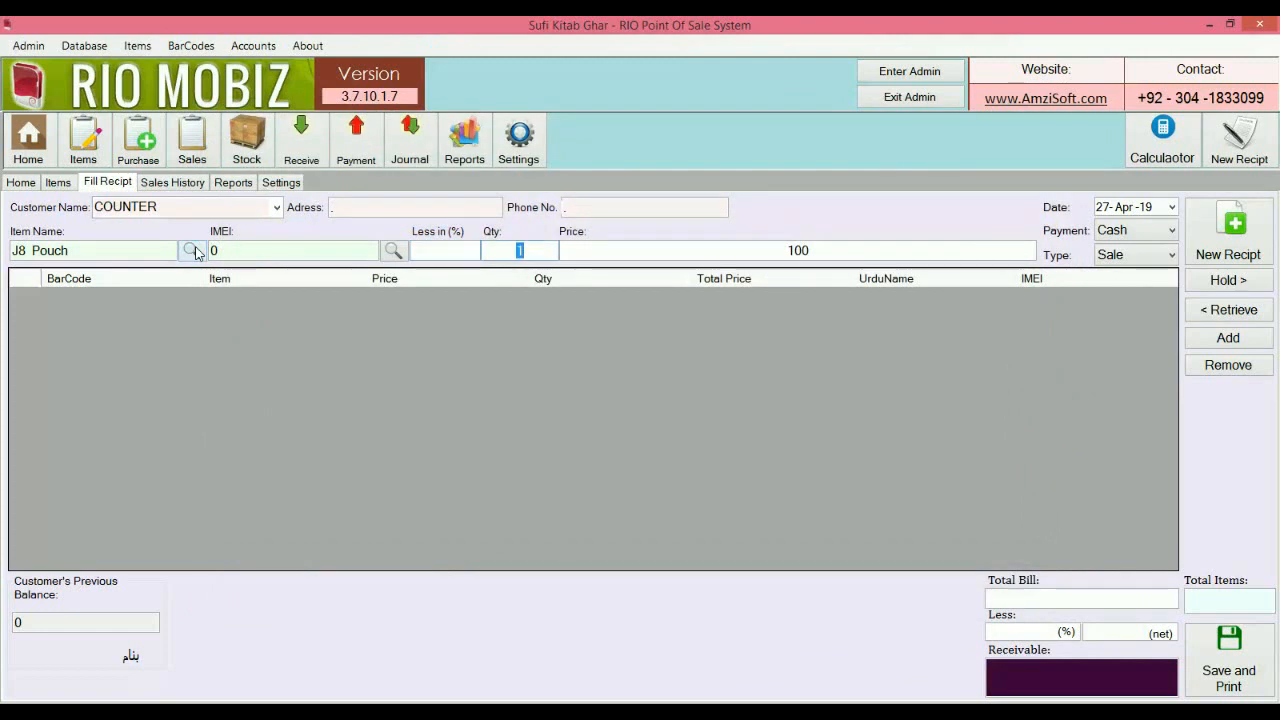
key(Return)
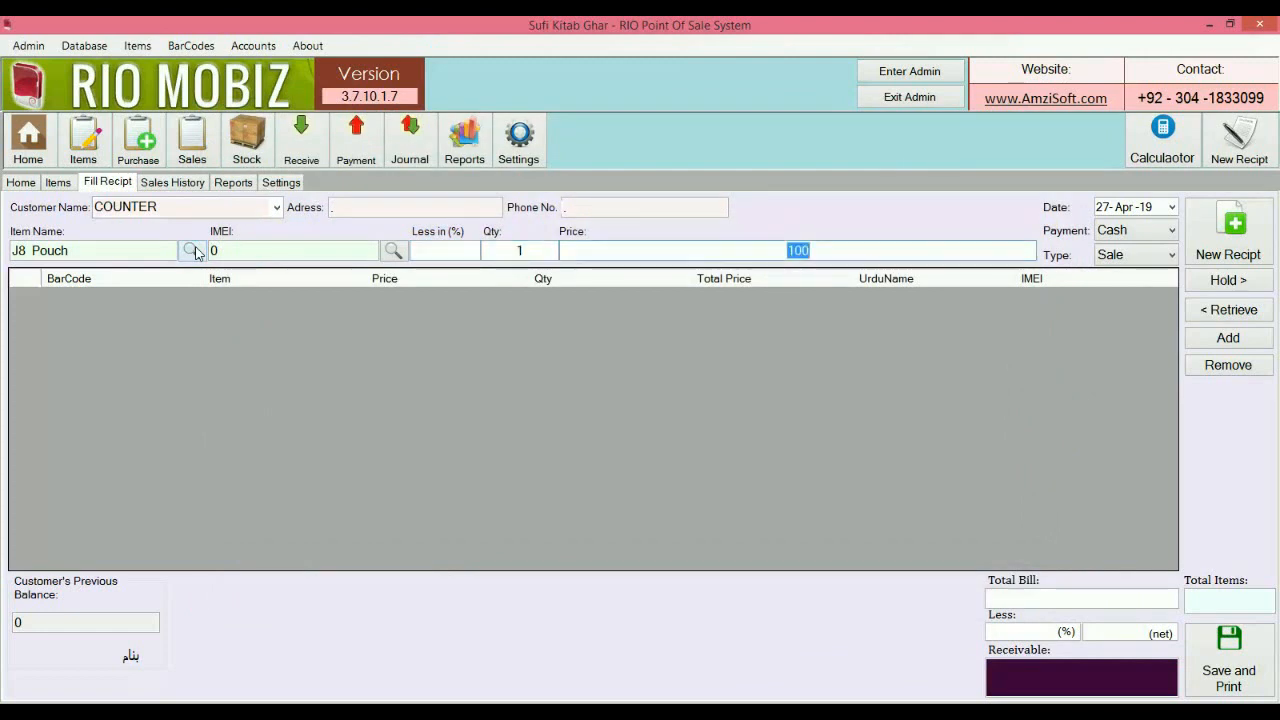
key(Return)
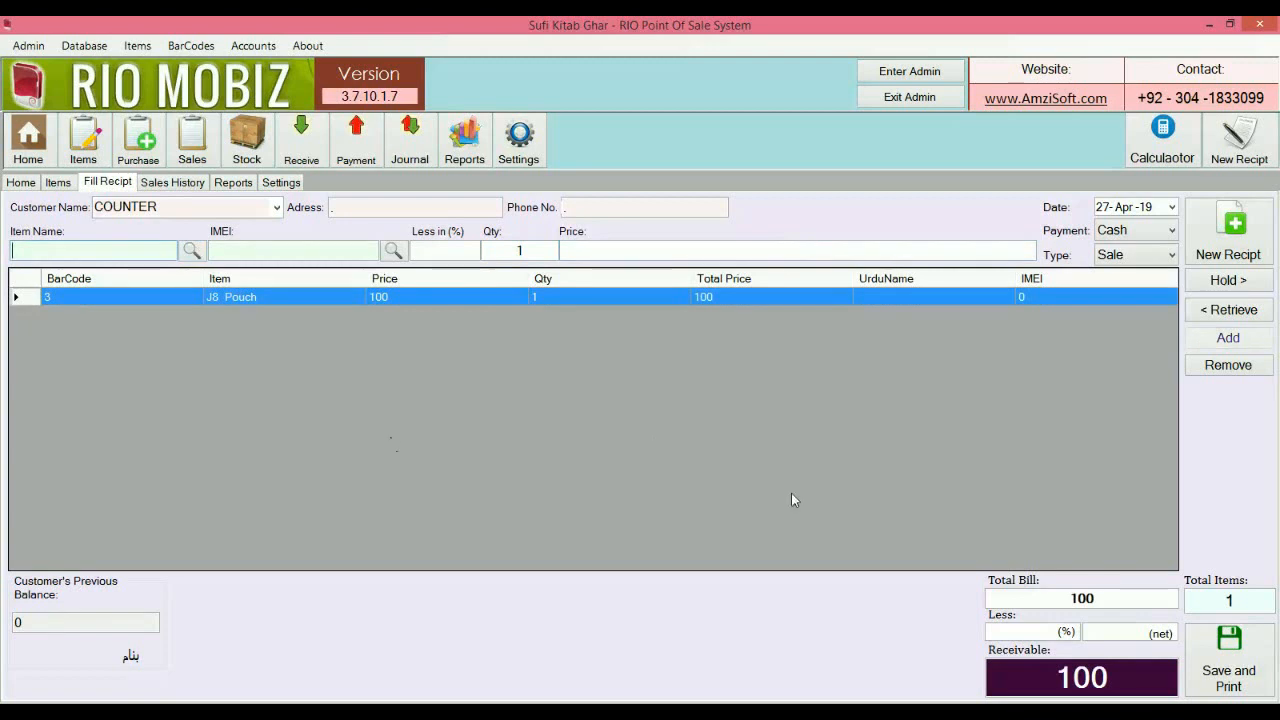
- Save and print the pouch receipt with 100 received
click(1208, 653)
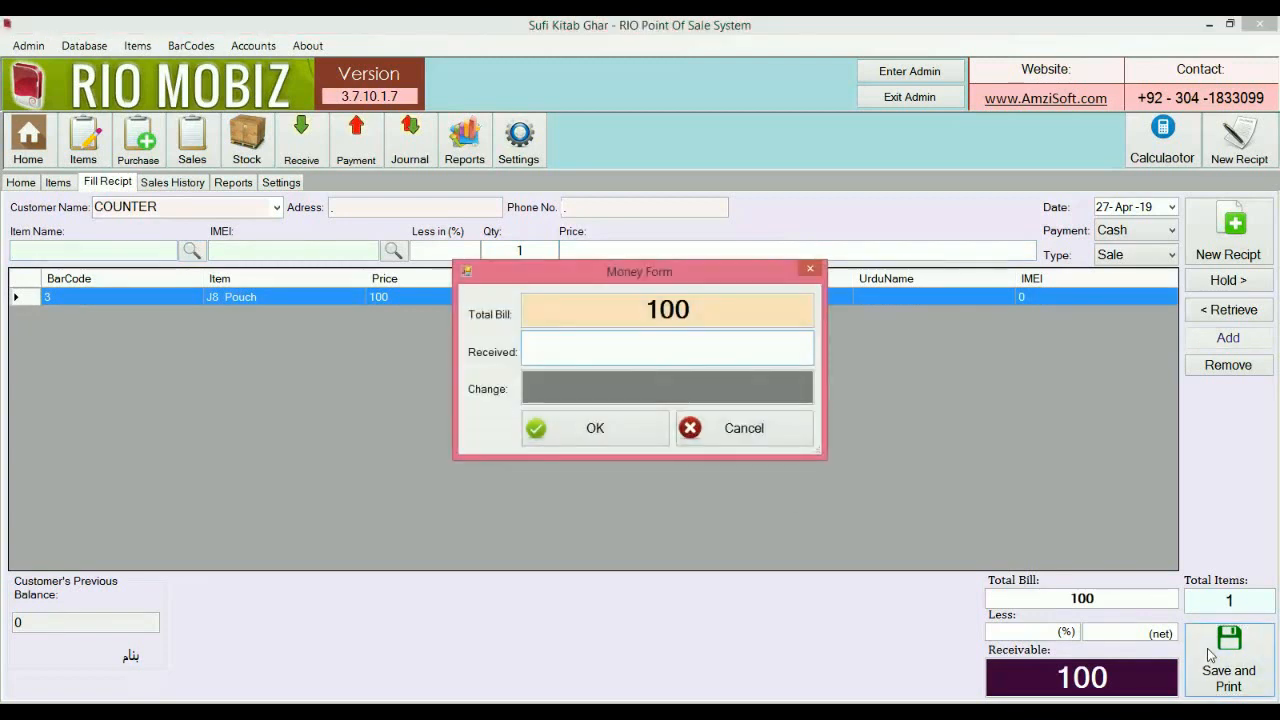
text(100)
key(Return)
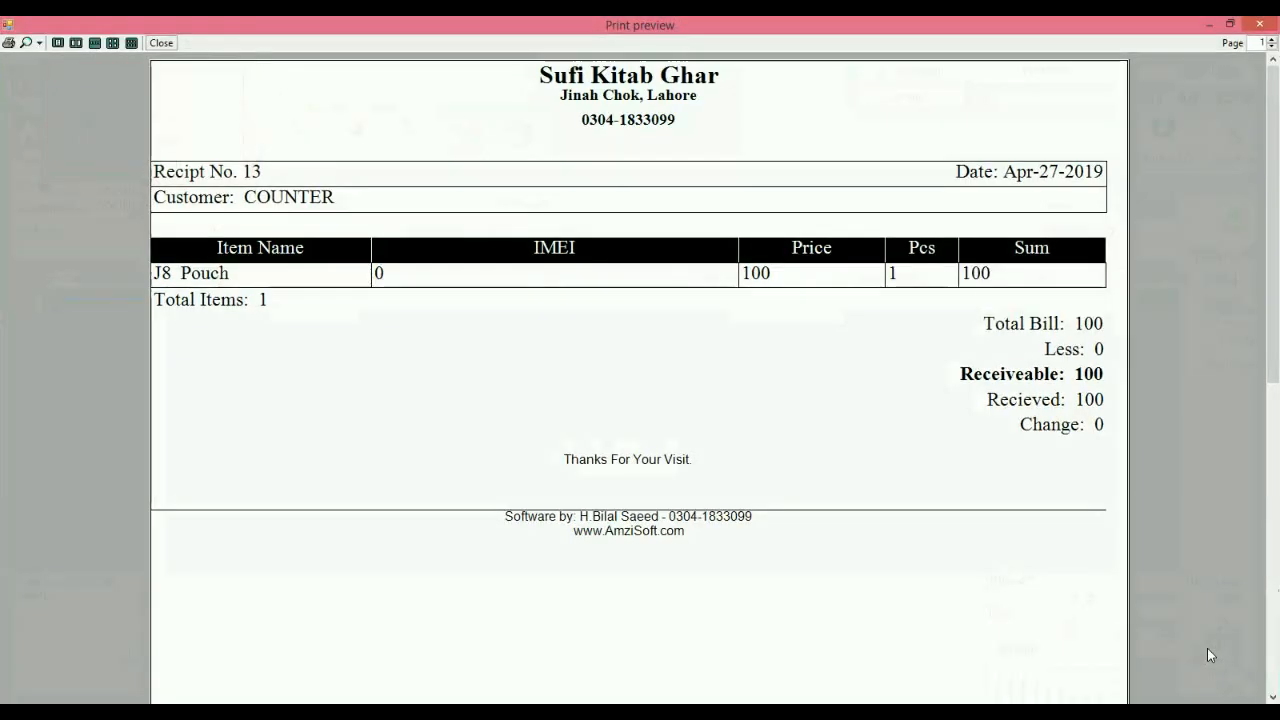